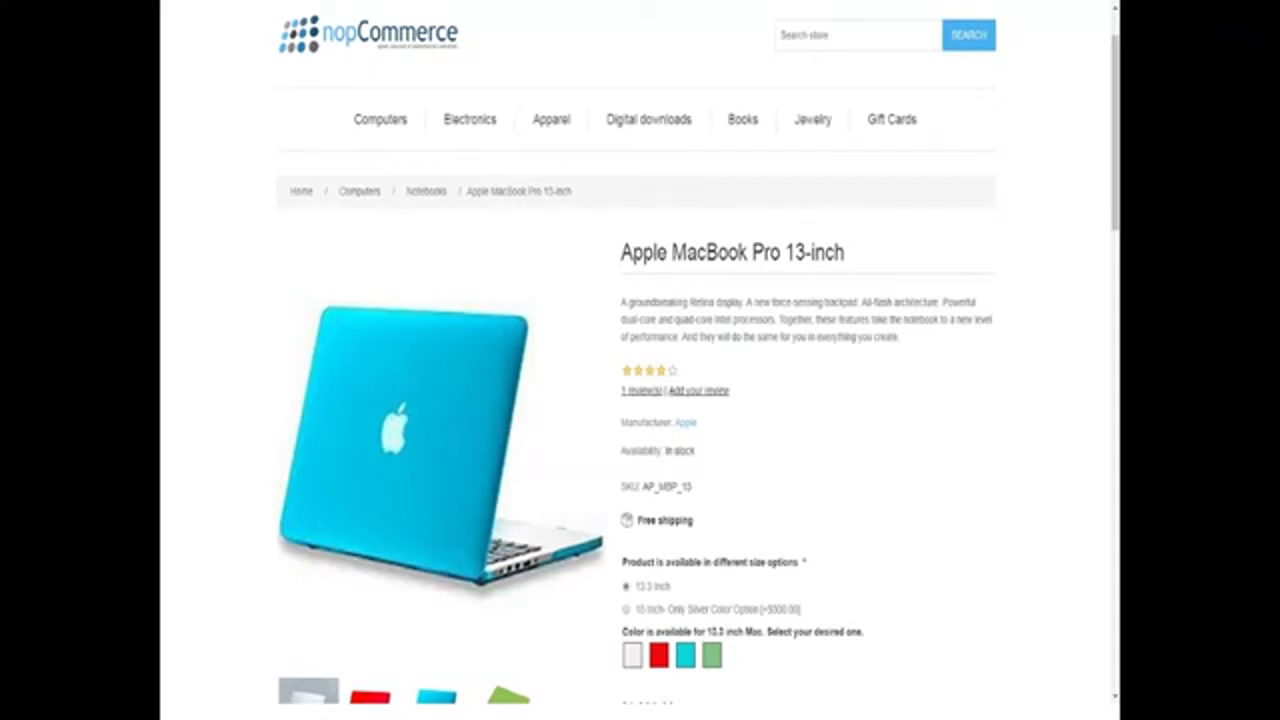
Switch to the nopCommerce administration site and start a new product attribute in the catalog.
{"action": "key", "text": "alt+Tab"}
{"action": "key", "text": "alt+Tab"}
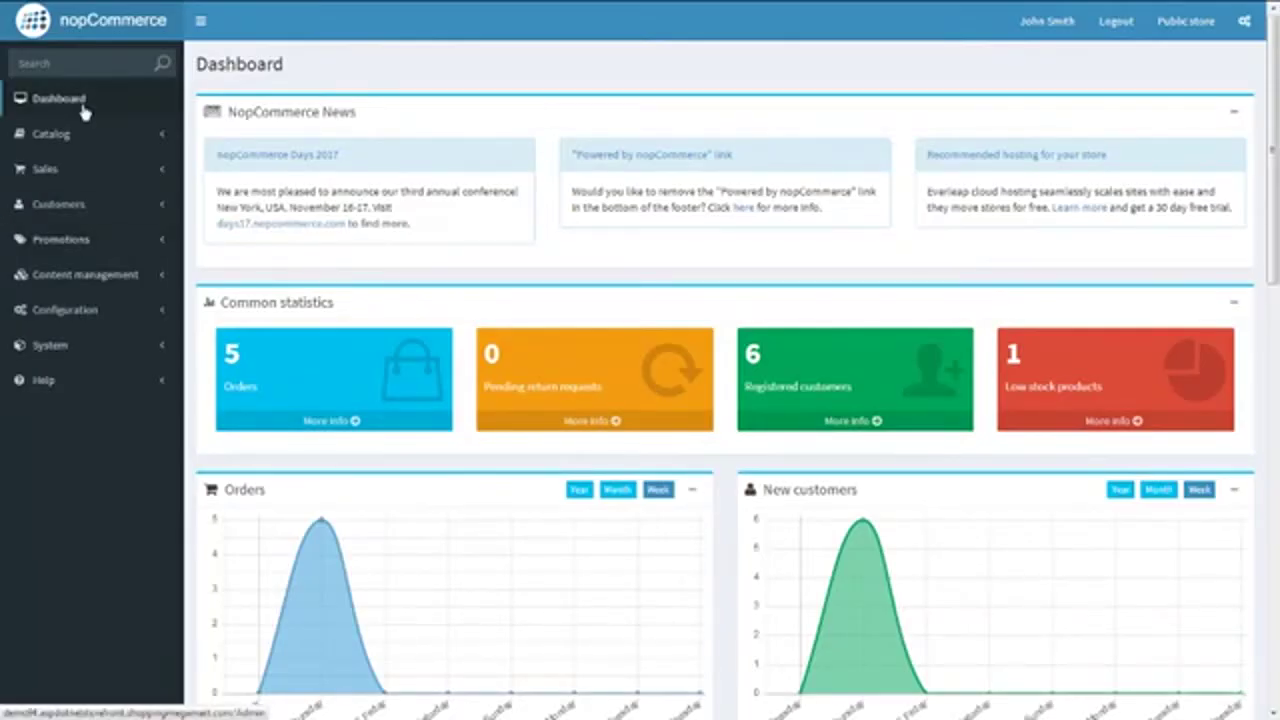
{"action": "left_click", "coordinate": [57, 148]}
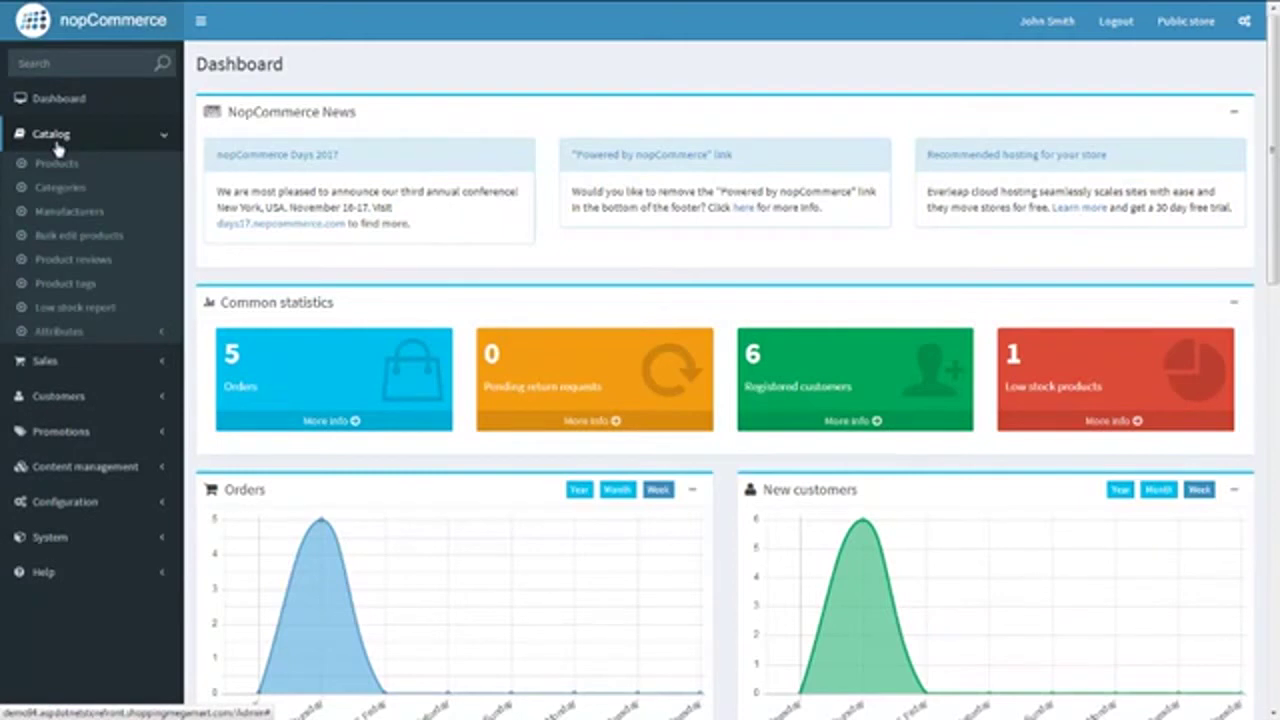
{"action": "left_click", "coordinate": [94, 331]}
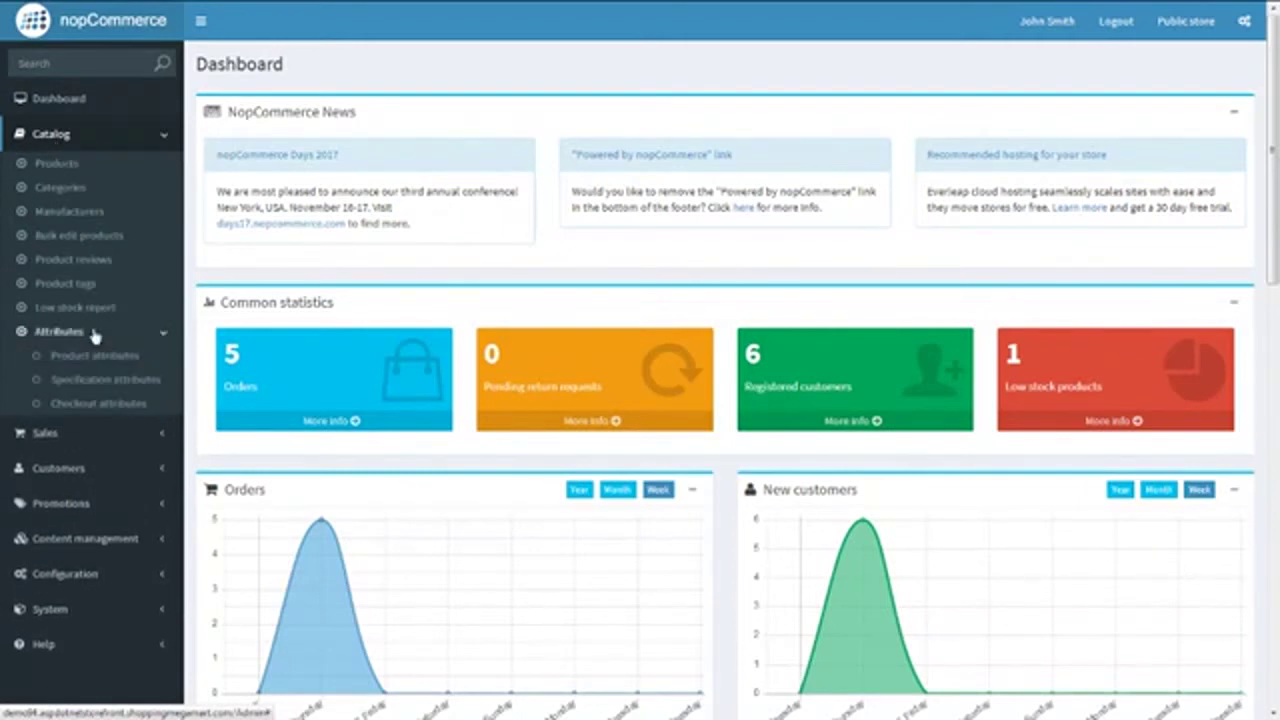
{"action": "left_click", "coordinate": [121, 363]}
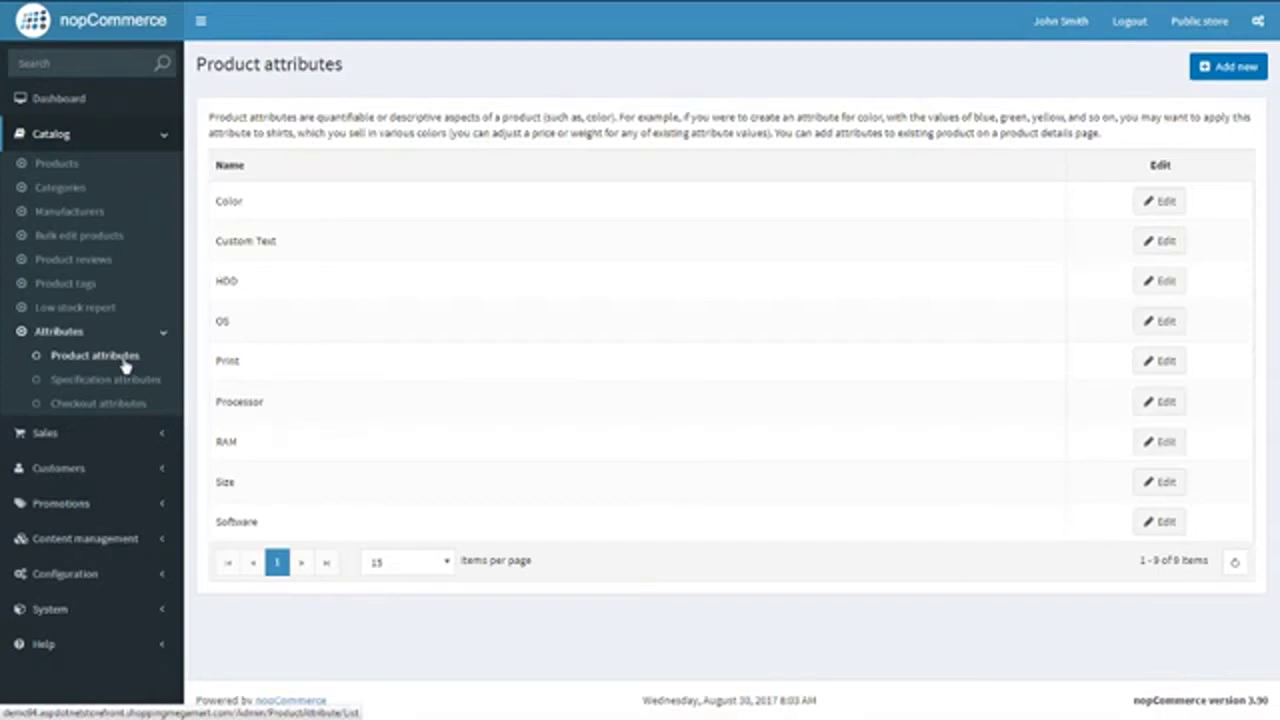
{"action": "left_click", "coordinate": [1237, 77]}
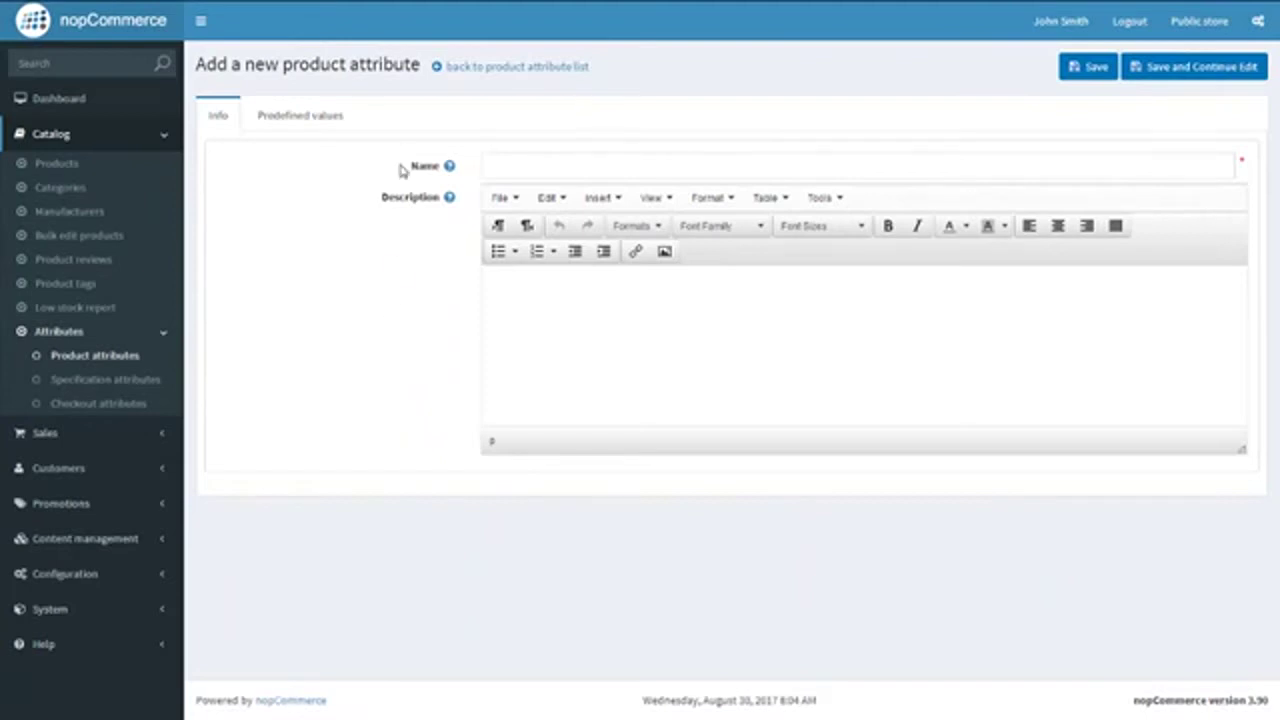
Name the new product attribute "Product Color".
{"action": "left_click_drag", "start_coordinate": [410, 168], "coordinate": [441, 172]}
{"action": "left_click", "coordinate": [562, 165]}
{"action": "type", "text": "pRODU"}
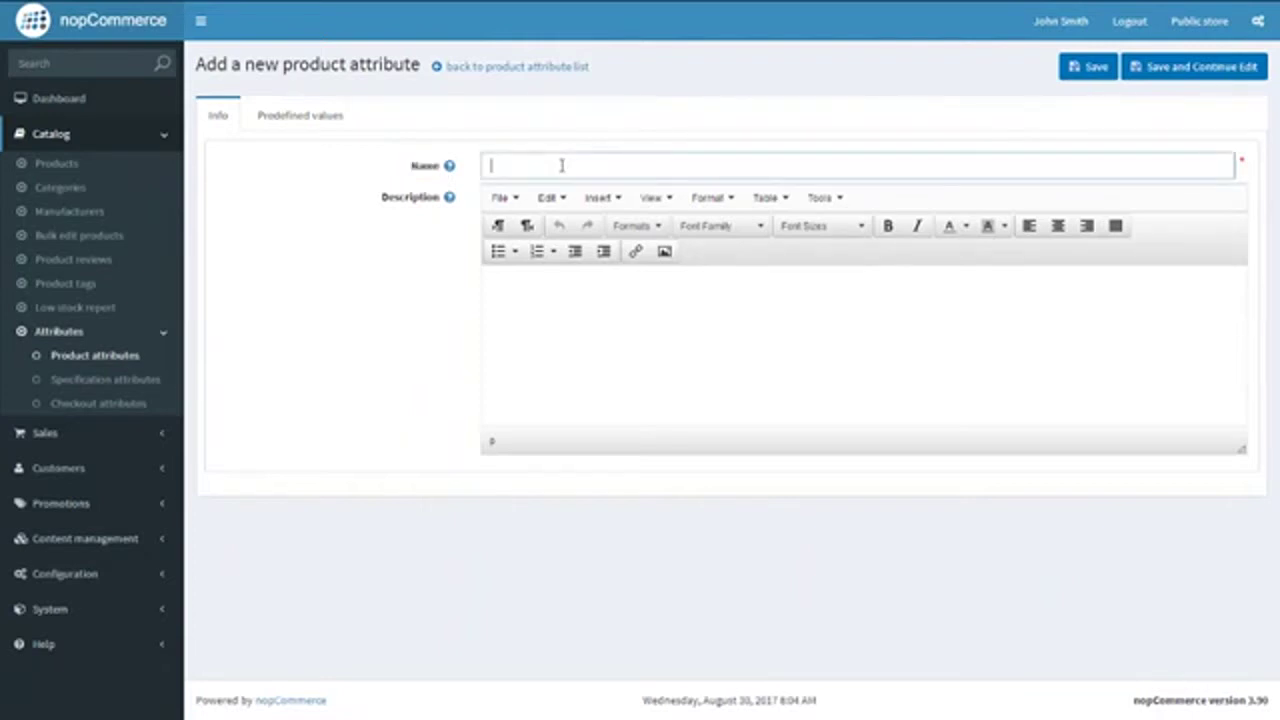
{"action": "type", "text": "CT"}
{"action": "key", "text": "BackSpace"}
{"action": "key", "text": "BackSpace"}
{"action": "key", "text": "BackSpace"}
{"action": "key", "text": "BackSpace"}
{"action": "key", "text": "BackSpace"}
{"action": "key", "text": "BackSpace"}
{"action": "key", "text": "BackSpace"}
{"action": "type", "text": "Product Color"}
Describe the attribute as "Color is available for 13.3 inch Mac Book. Select your desired one." and save it while continuing to edit.
{"action": "left_click", "coordinate": [571, 309]}
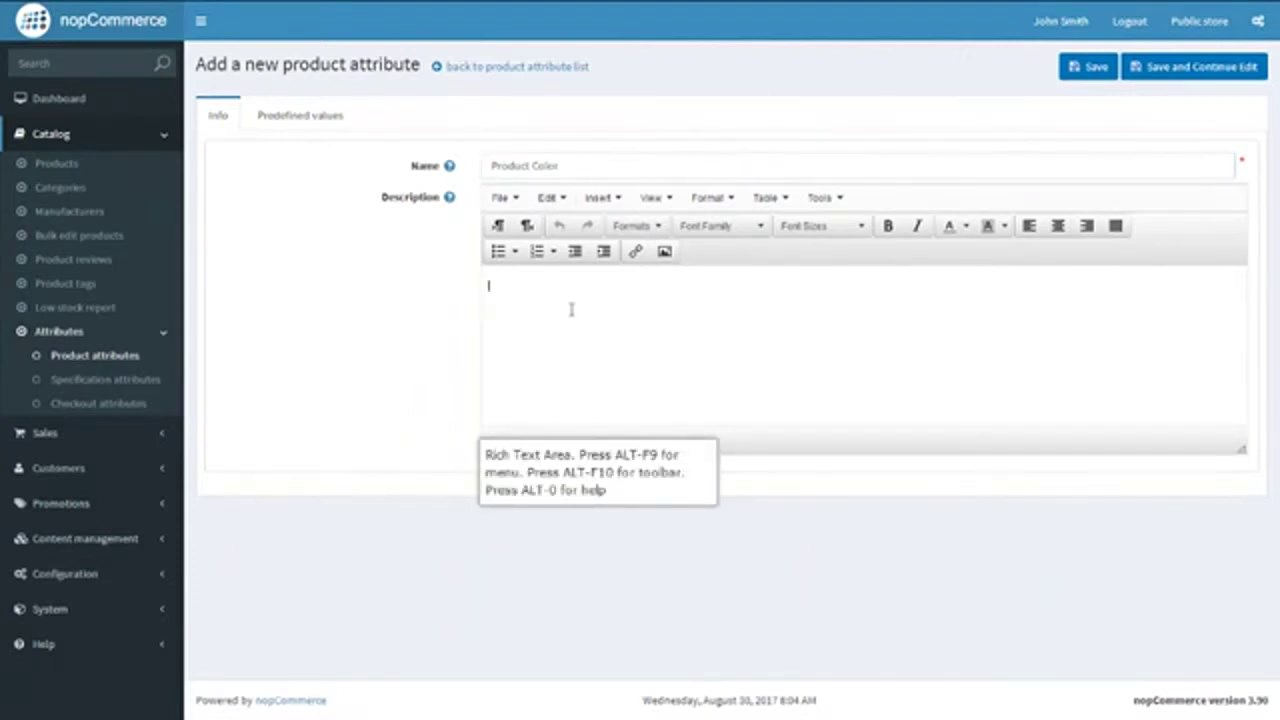
{"action": "type", "text": "Color is available for 13.3 inch H"}
{"action": "type", "text": "ac Book"}
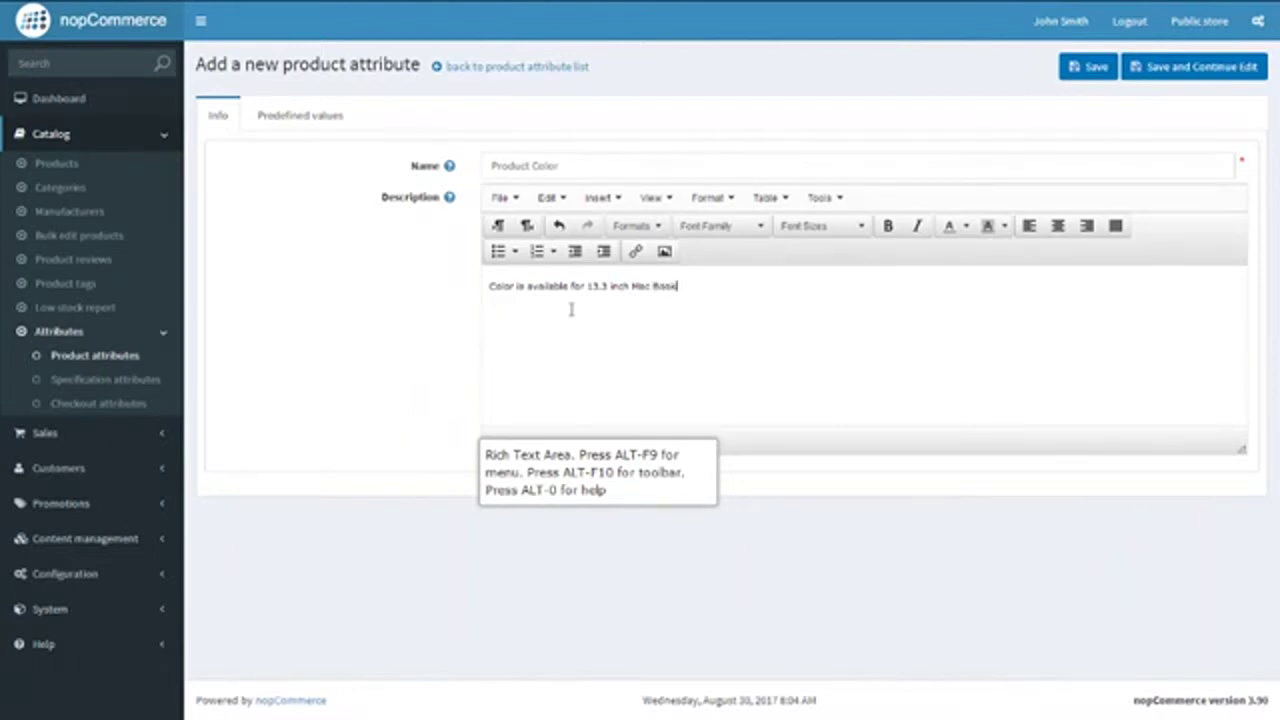
{"action": "type", "text": ". Kindly s"}
{"action": "type", "text": "el"}
{"action": "key", "text": "BackSpace"}
{"action": "key", "text": "BackSpace"}
{"action": "key", "text": "BackSpace"}
{"action": "key", "text": "BackSpace"}
{"action": "key", "text": "BackSpace"}
{"action": "key", "text": "BackSpace"}
{"action": "key", "text": "BackSpace"}
{"action": "key", "text": "BackSpace"}
{"action": "key", "text": "BackSpace"}
{"action": "key", "text": "BackSpace"}
{"action": "type", "text": "Sselect your desired one."}
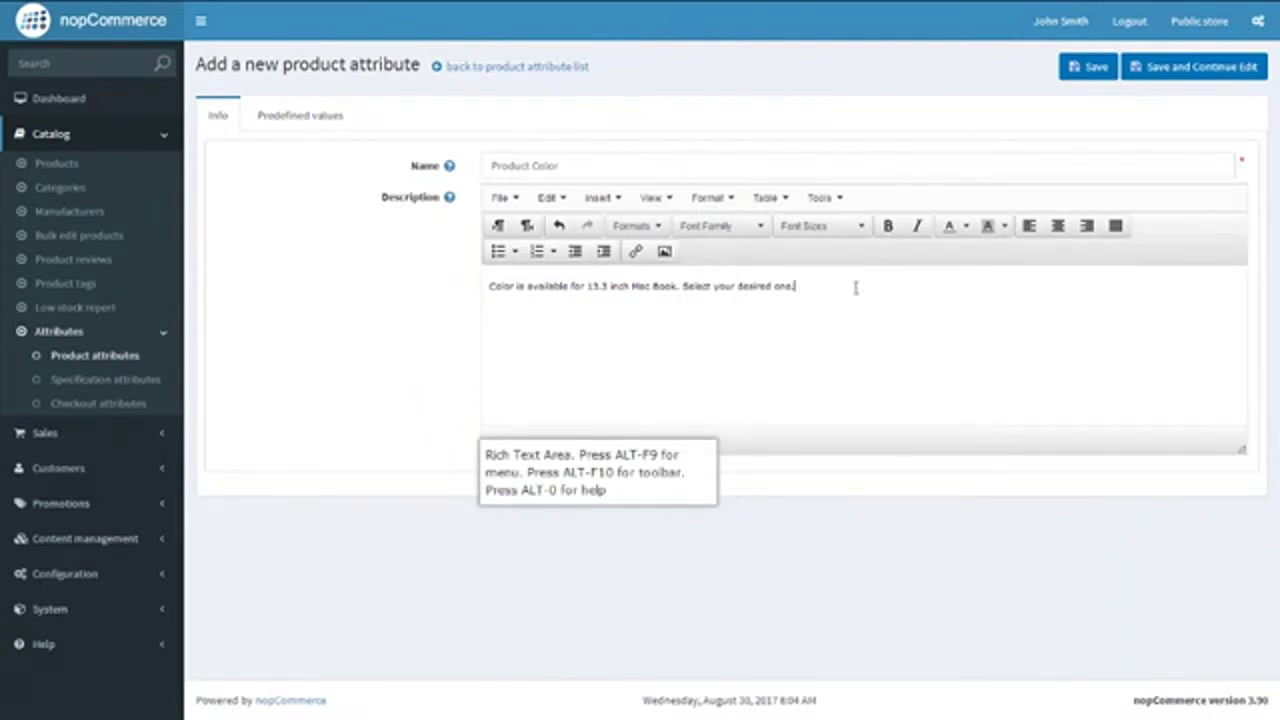
{"action": "left_click", "coordinate": [335, 126]}
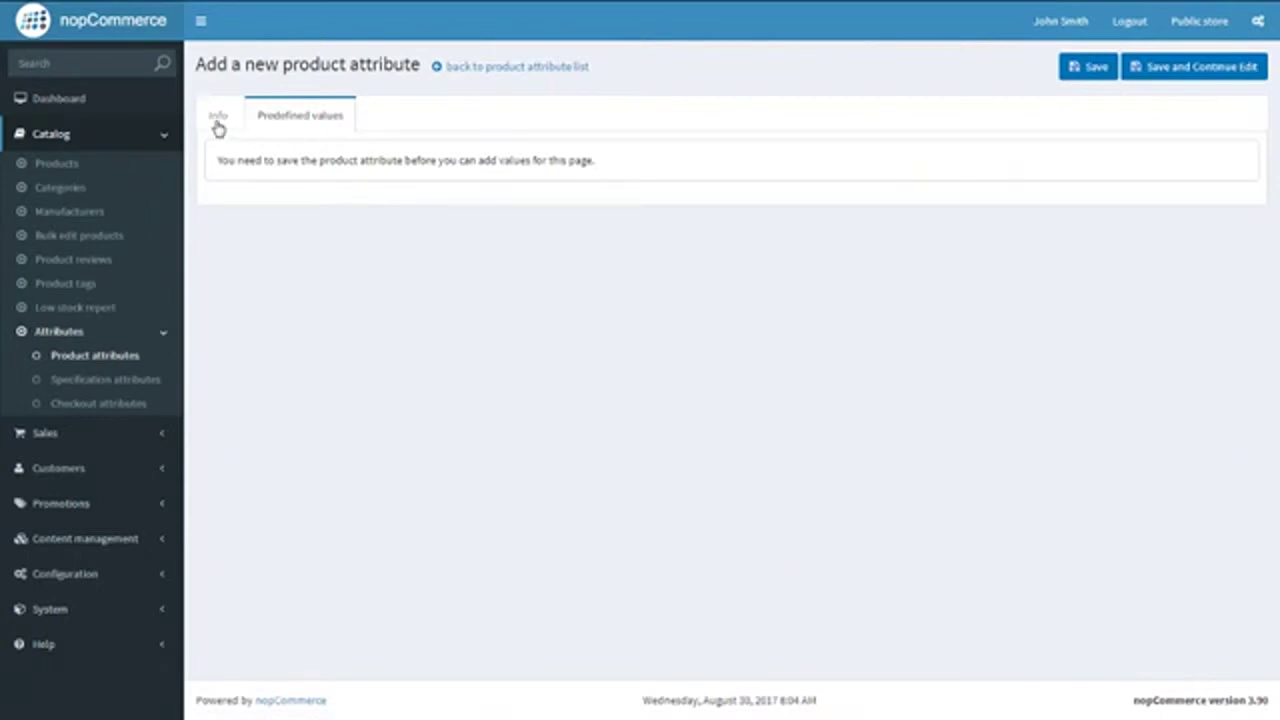
{"action": "left_click", "coordinate": [1222, 75]}
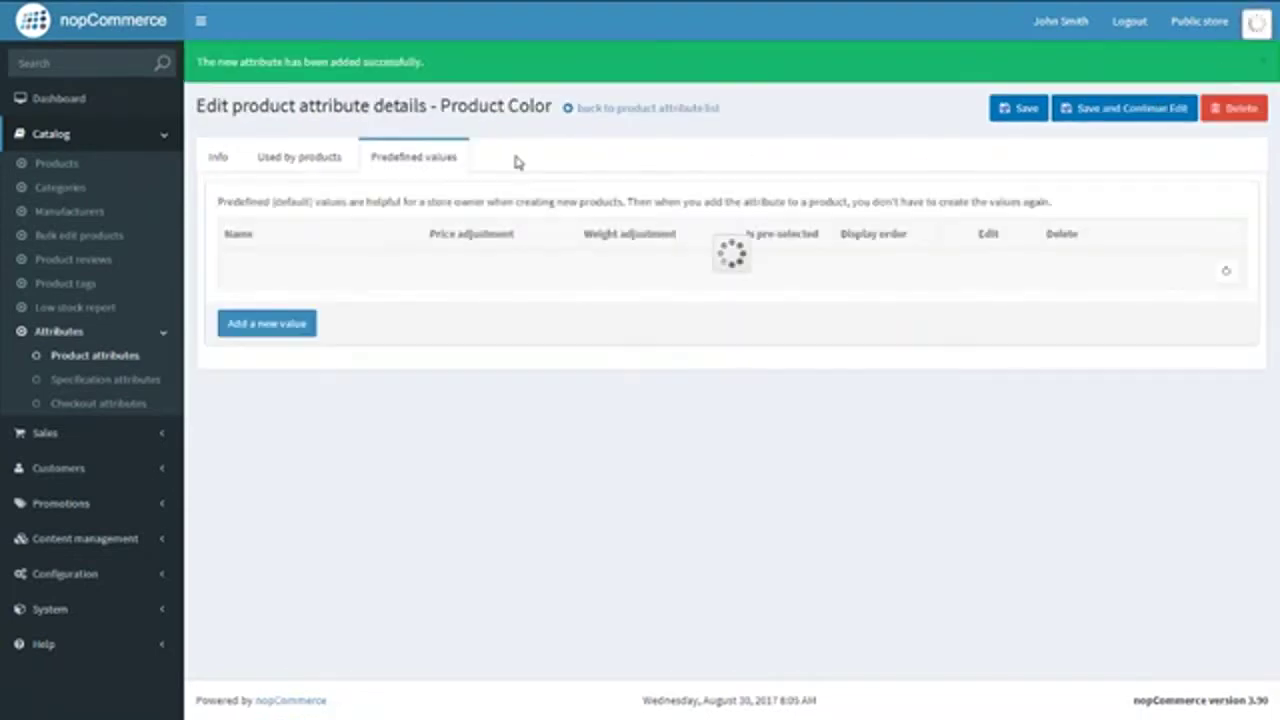
Add the predefined value Silver with display order 1 to the Product Color attribute.
{"action": "left_click", "coordinate": [270, 324]}
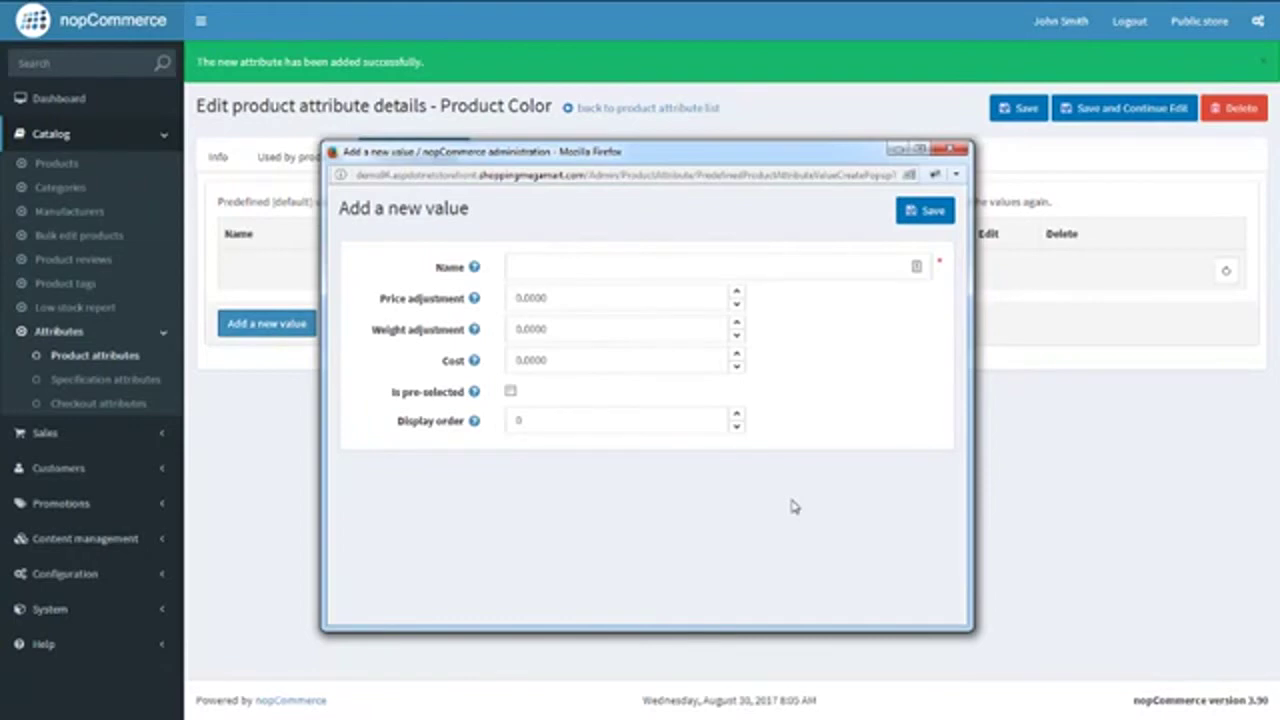
{"action": "left_click_drag", "start_coordinate": [427, 268], "coordinate": [457, 271]}
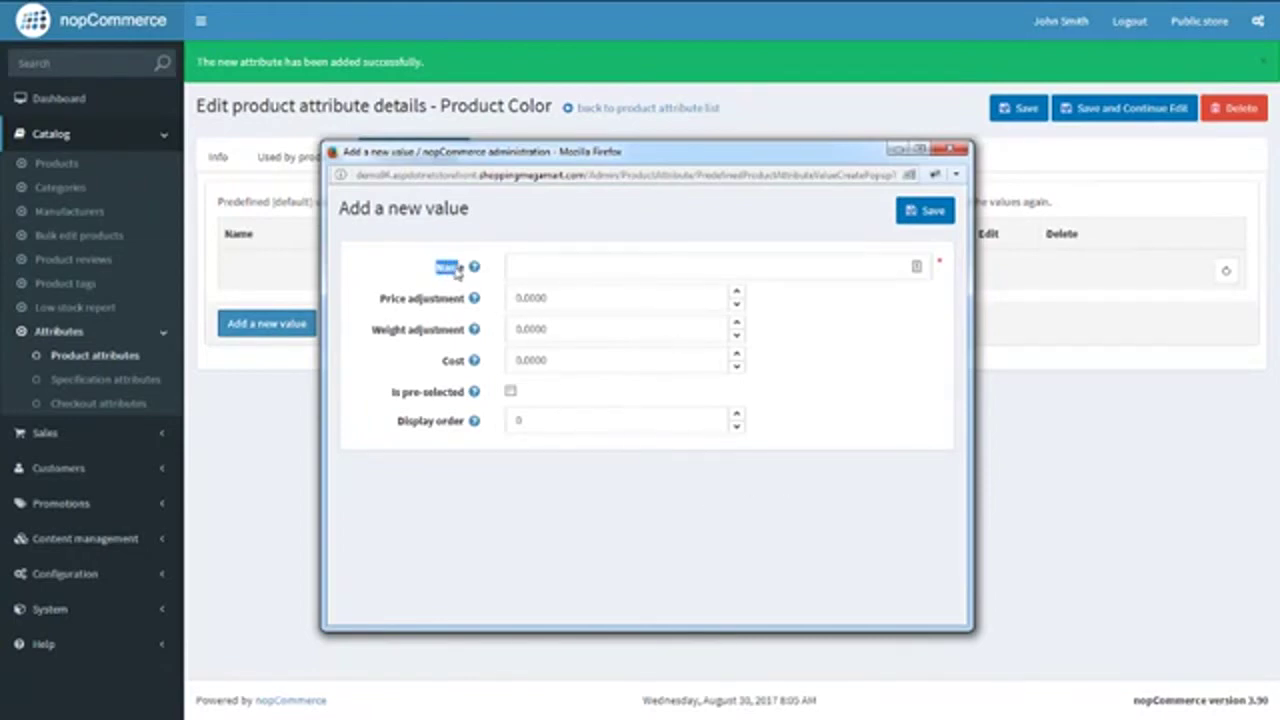
{"action": "left_click", "coordinate": [617, 270]}
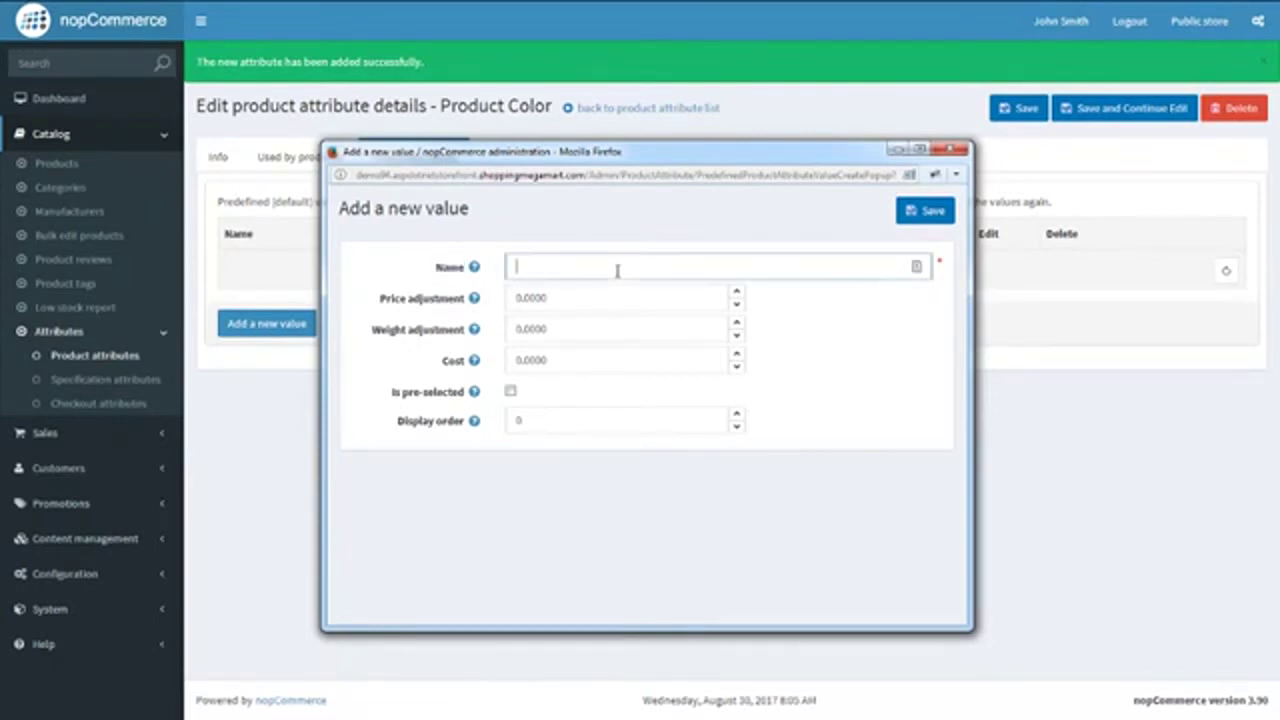
{"action": "type", "text": "Silver"}
{"action": "left_click", "coordinate": [542, 423]}
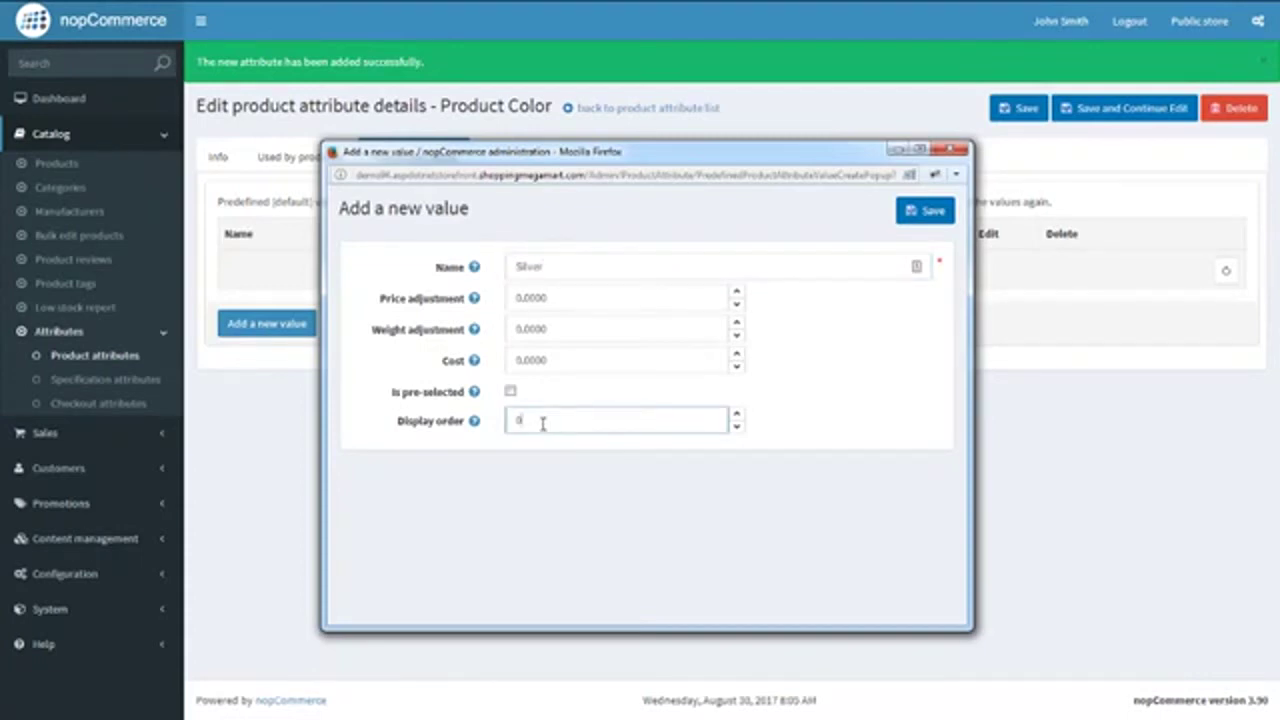
{"action": "key", "text": "BackSpace"}
{"action": "type", "text": "1"}
{"action": "left_click", "coordinate": [942, 216]}
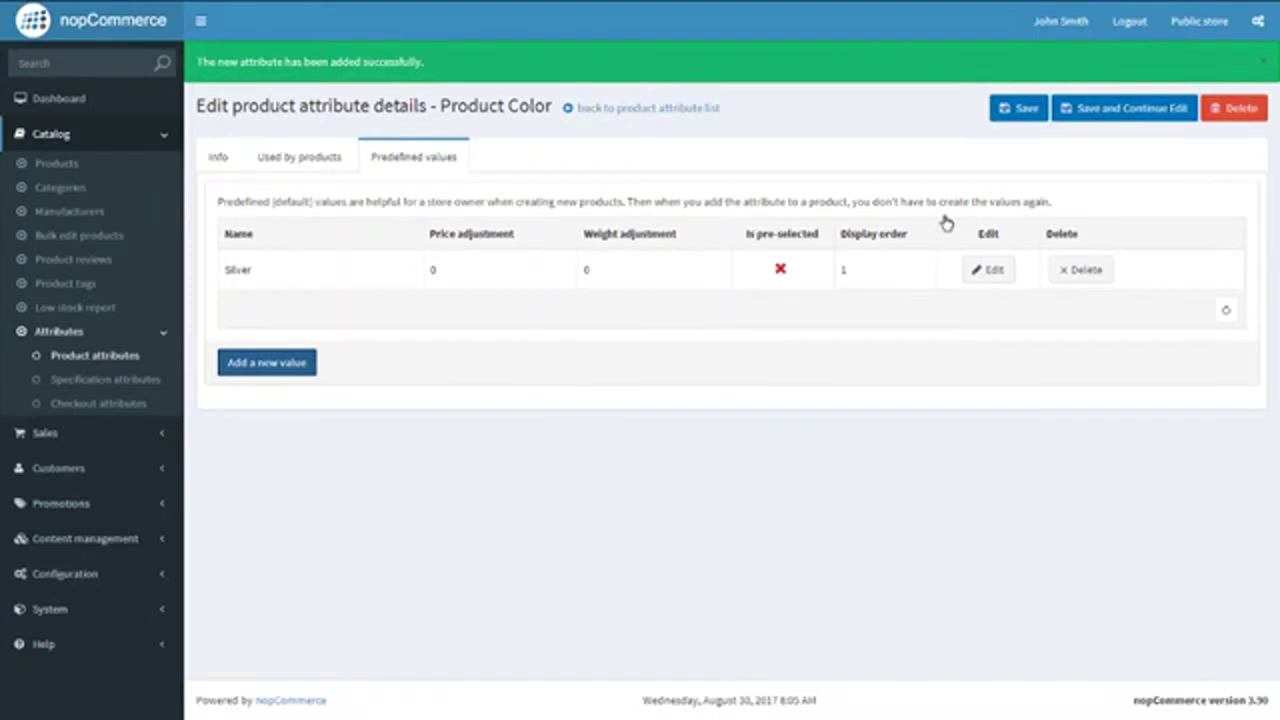
Add the predefined value Red with display order 2 to the Product Color attribute.
{"action": "left_click", "coordinate": [288, 369]}
{"action": "left_click", "coordinate": [583, 272]}
{"action": "type", "text": "Red"}
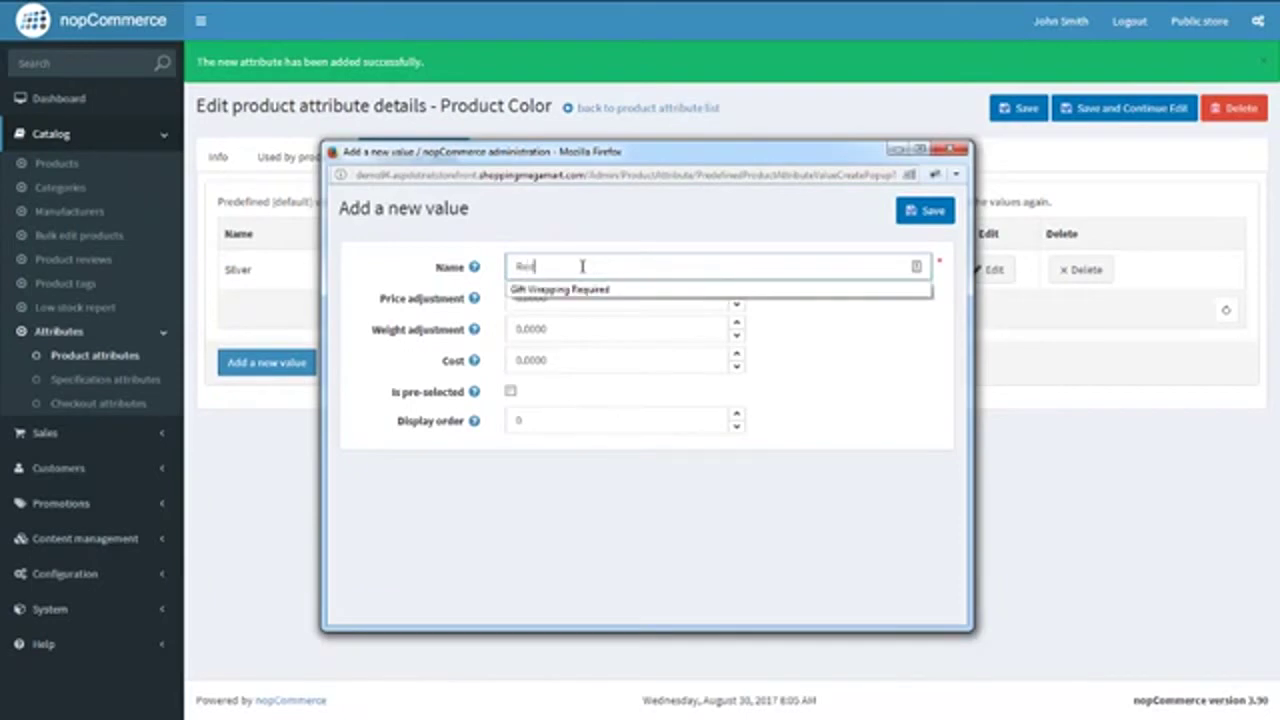
{"action": "left_click", "coordinate": [554, 422]}
{"action": "key", "text": "BackSpace"}
{"action": "type", "text": "2"}
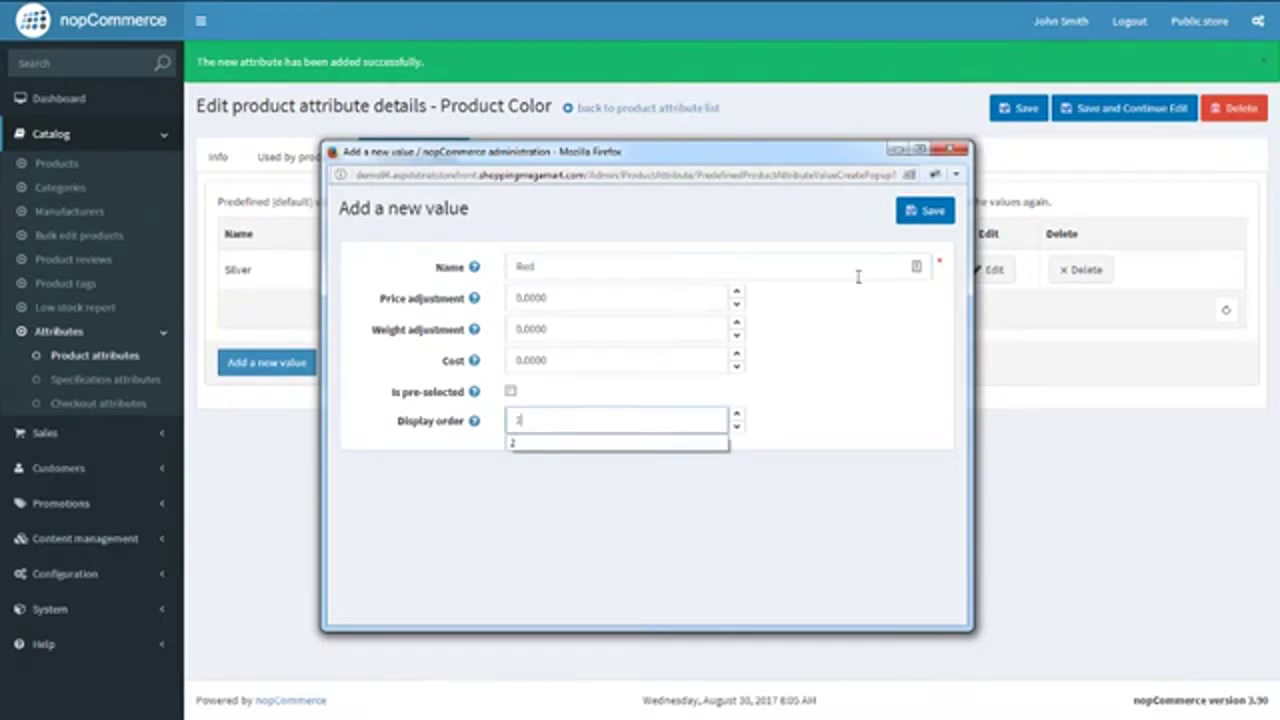
{"action": "left_click", "coordinate": [940, 223]}
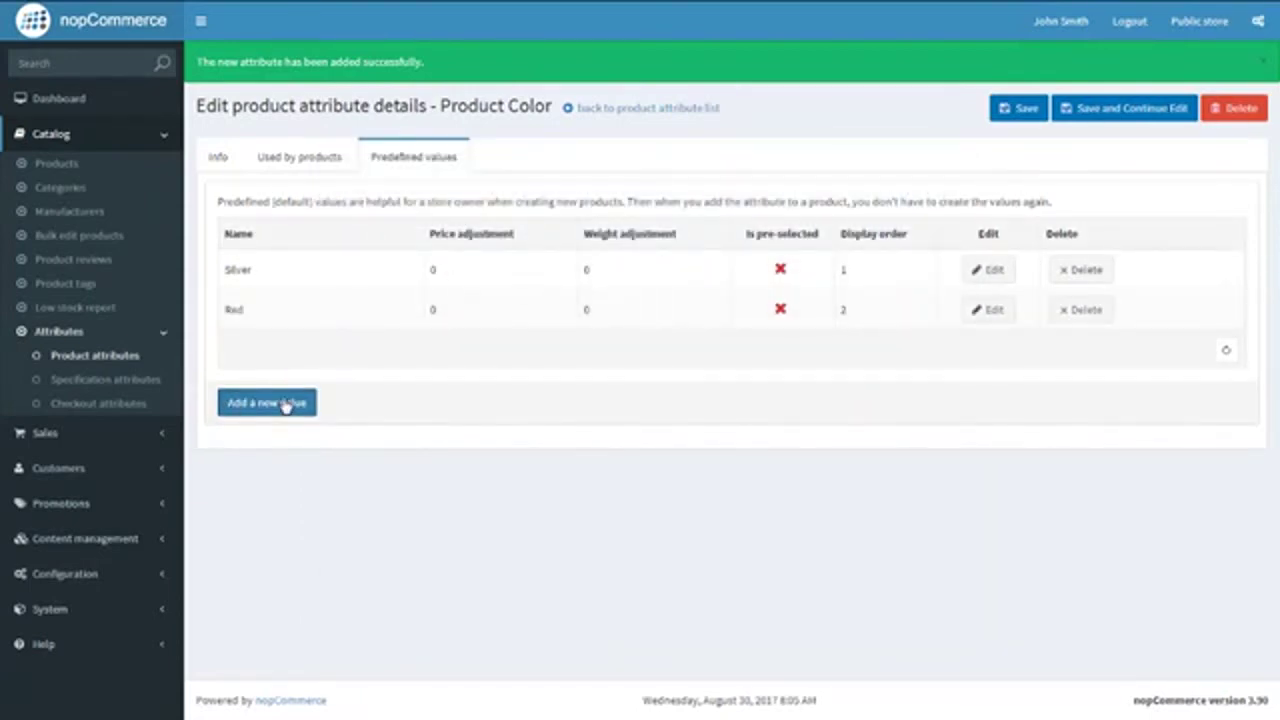
Add the predefined value Blue with display order 3 to the Product Color attribute.
{"action": "left_click", "coordinate": [285, 404]}
{"action": "left_click", "coordinate": [562, 262]}
{"action": "type", "text": "Blue"}
{"action": "left_click", "coordinate": [558, 421]}
{"action": "key", "text": "BackSpace"}
{"action": "type", "text": "1"}
{"action": "left_click", "coordinate": [925, 210]}
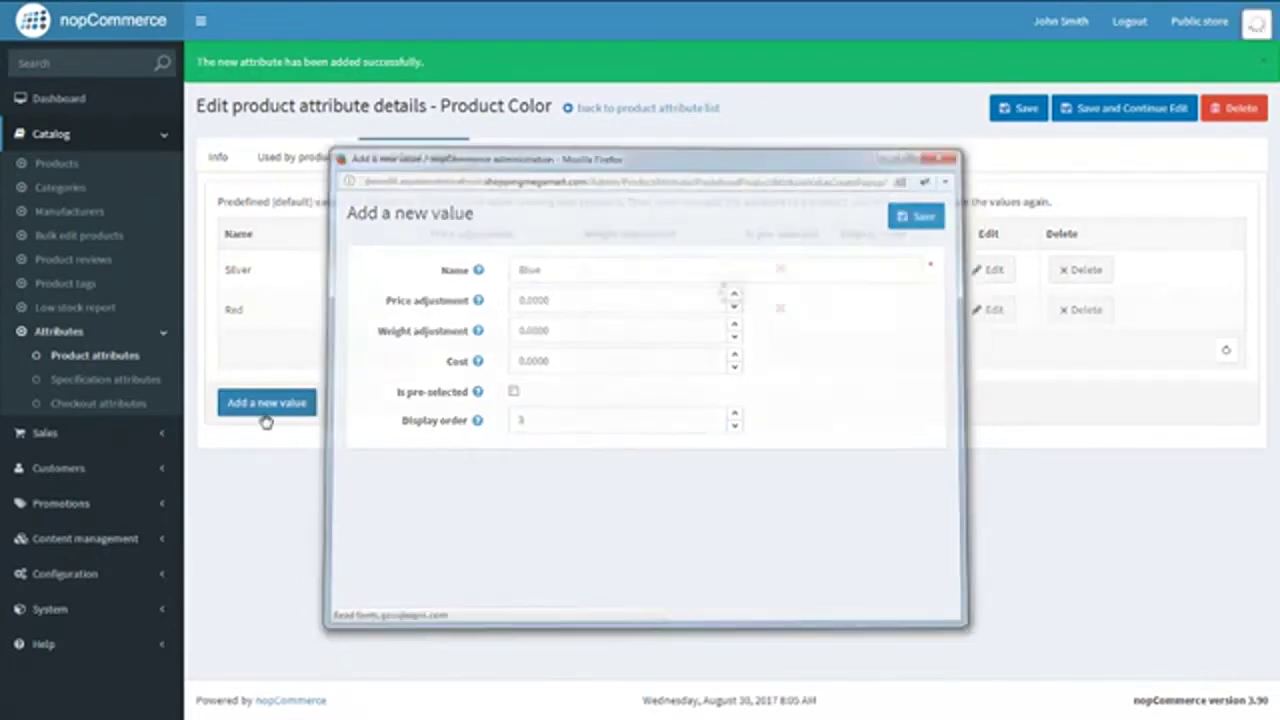
Add the predefined value Green with display order 4 and save the Product Color attribute.
{"action": "left_click", "coordinate": [270, 446]}
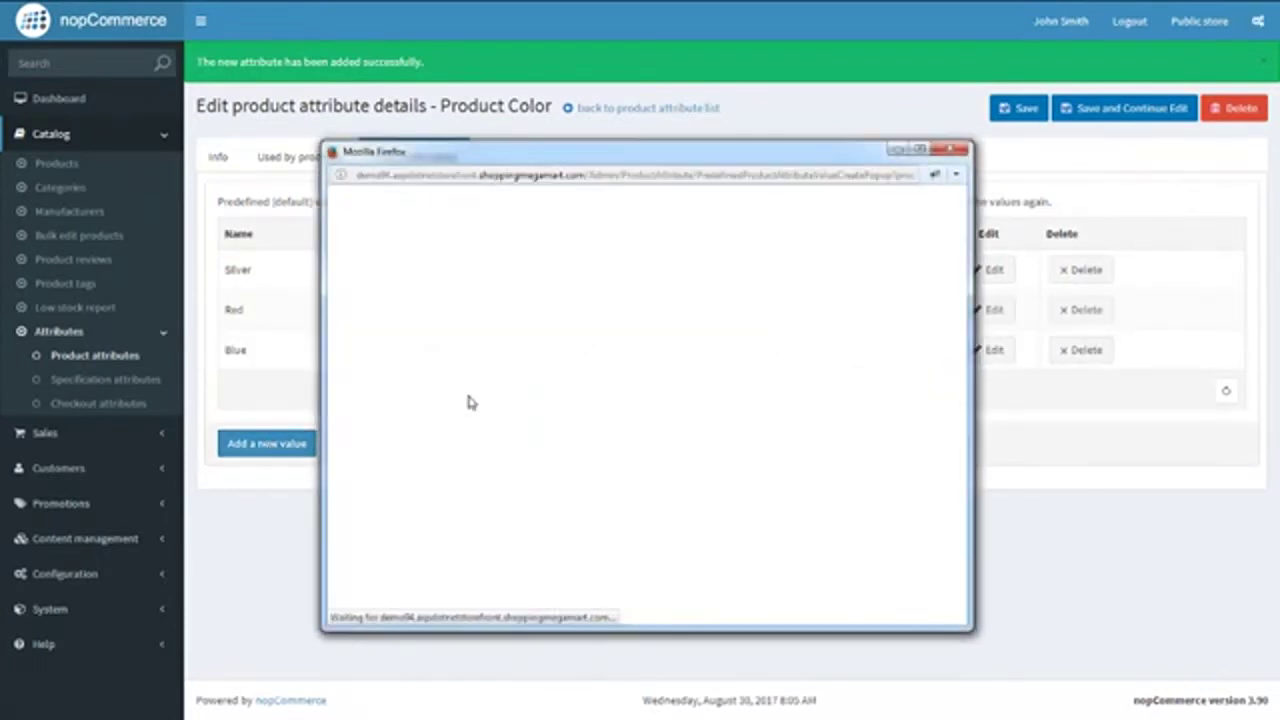
{"action": "left_click", "coordinate": [560, 270]}
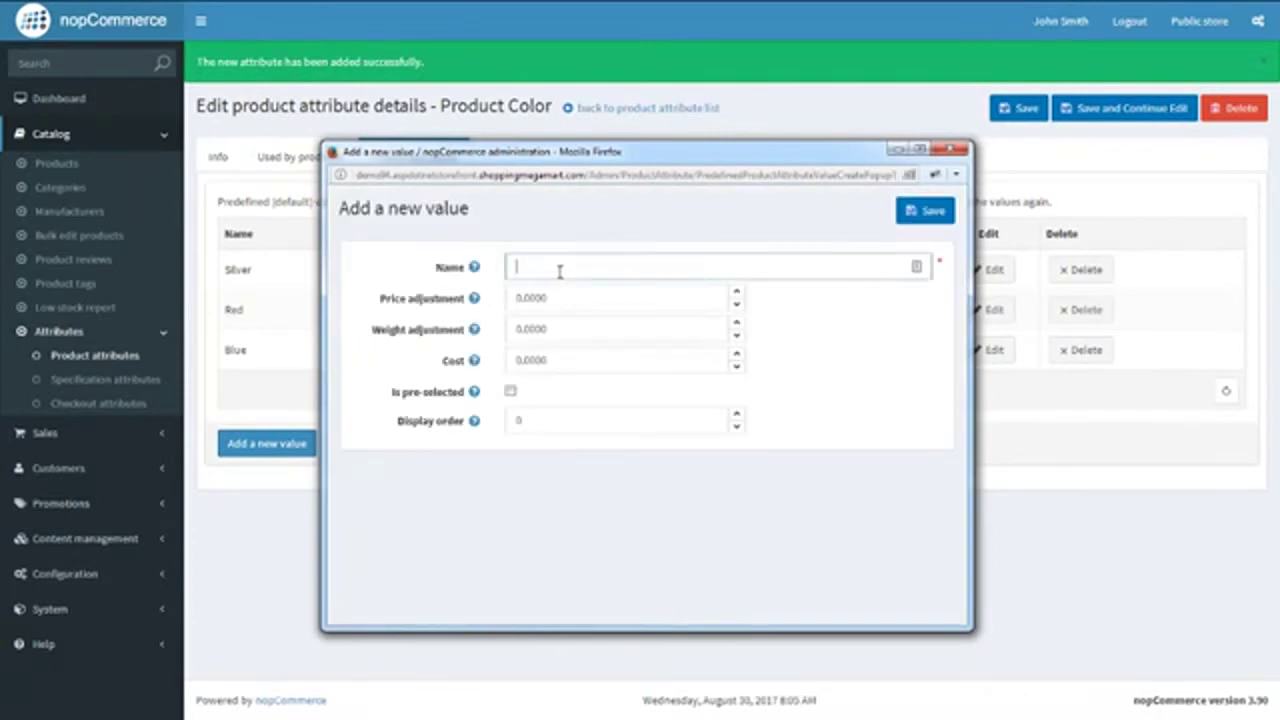
{"action": "type", "text": "Green"}
{"action": "left_click", "coordinate": [578, 413]}
{"action": "key", "text": "BackSpace"}
{"action": "type", "text": "4"}
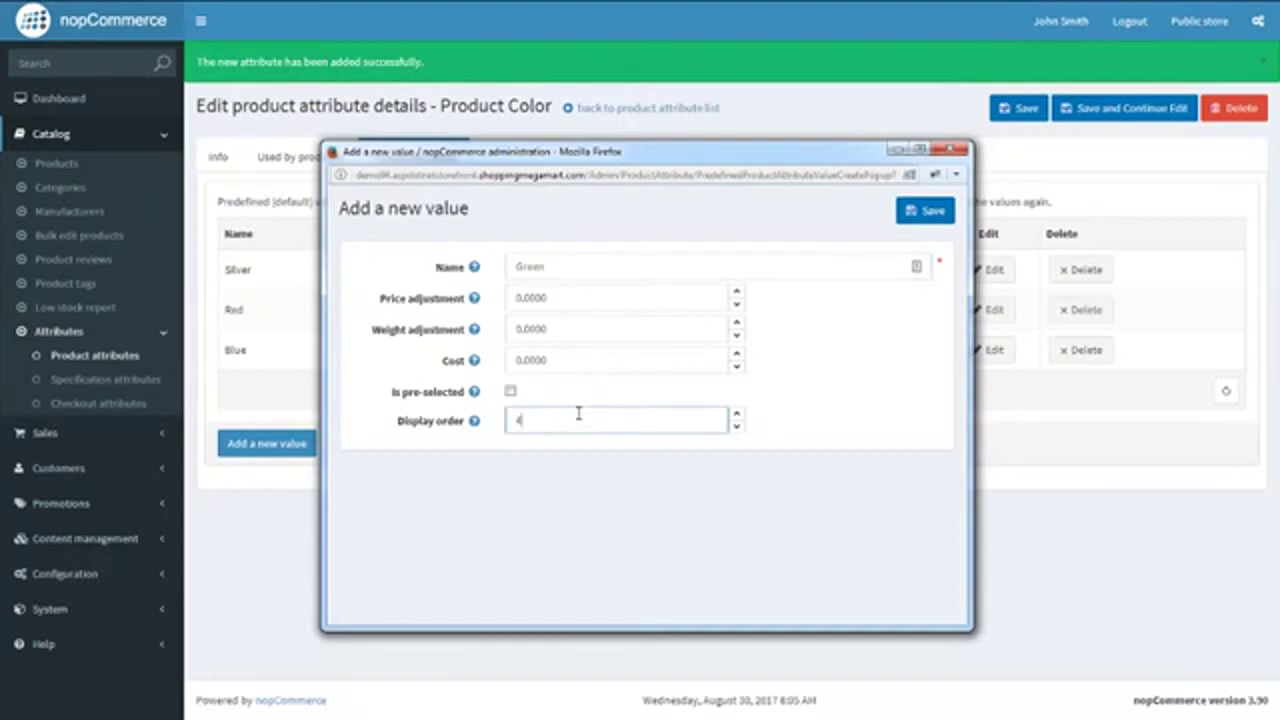
{"action": "left_click", "coordinate": [925, 211]}
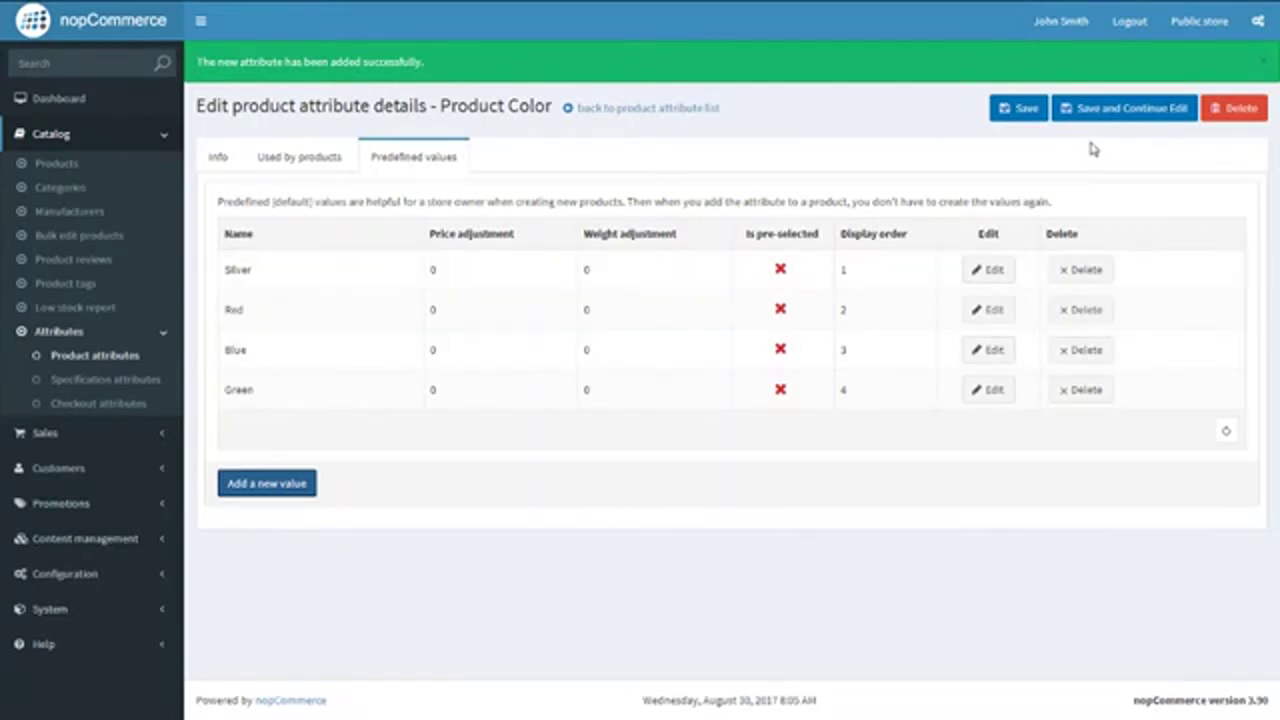
{"action": "left_click", "coordinate": [1038, 110]}
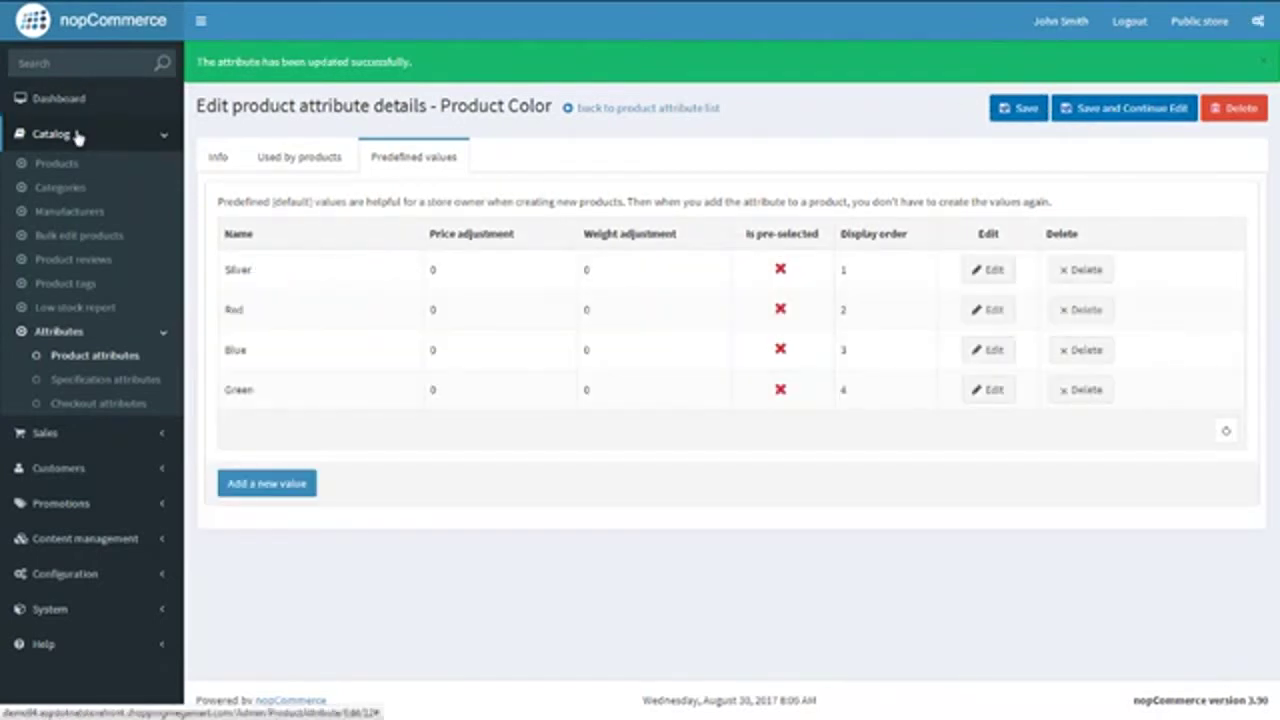
Open the Apple MacBook Pro 13-inch for editing from the catalog's product list.
{"action": "left_click", "coordinate": [78, 135]}
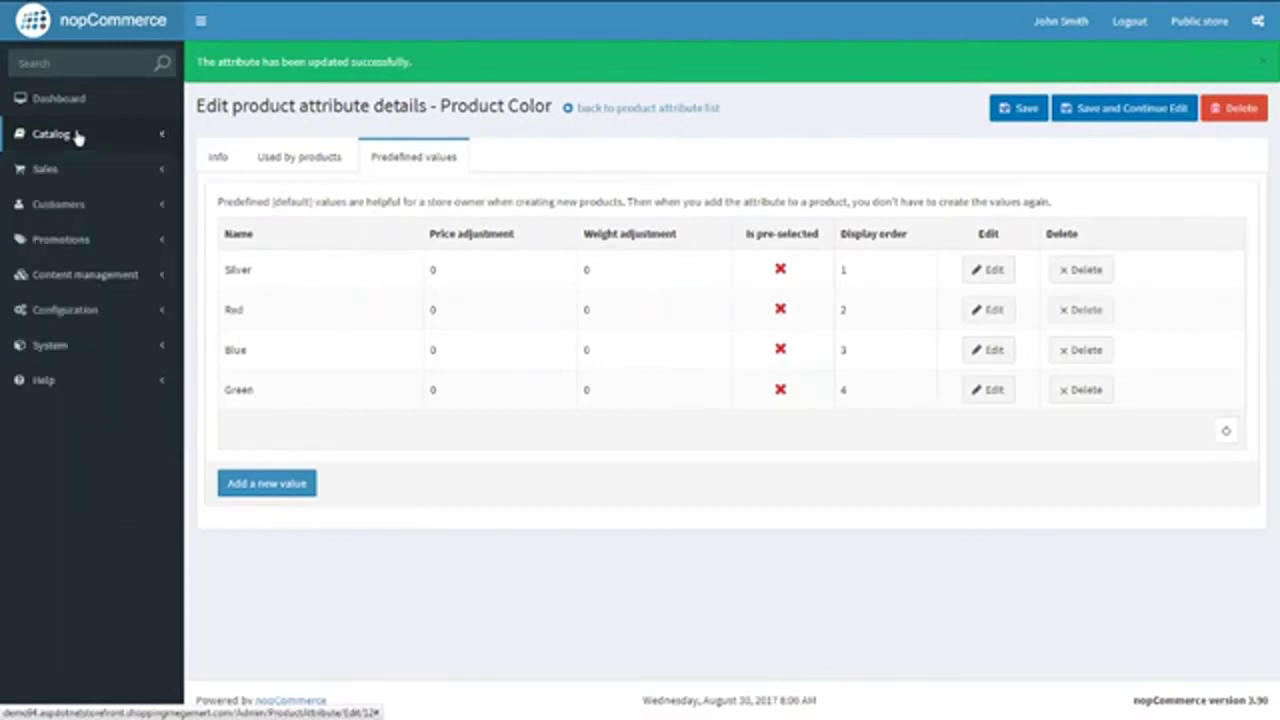
{"action": "left_click", "coordinate": [286, 163]}
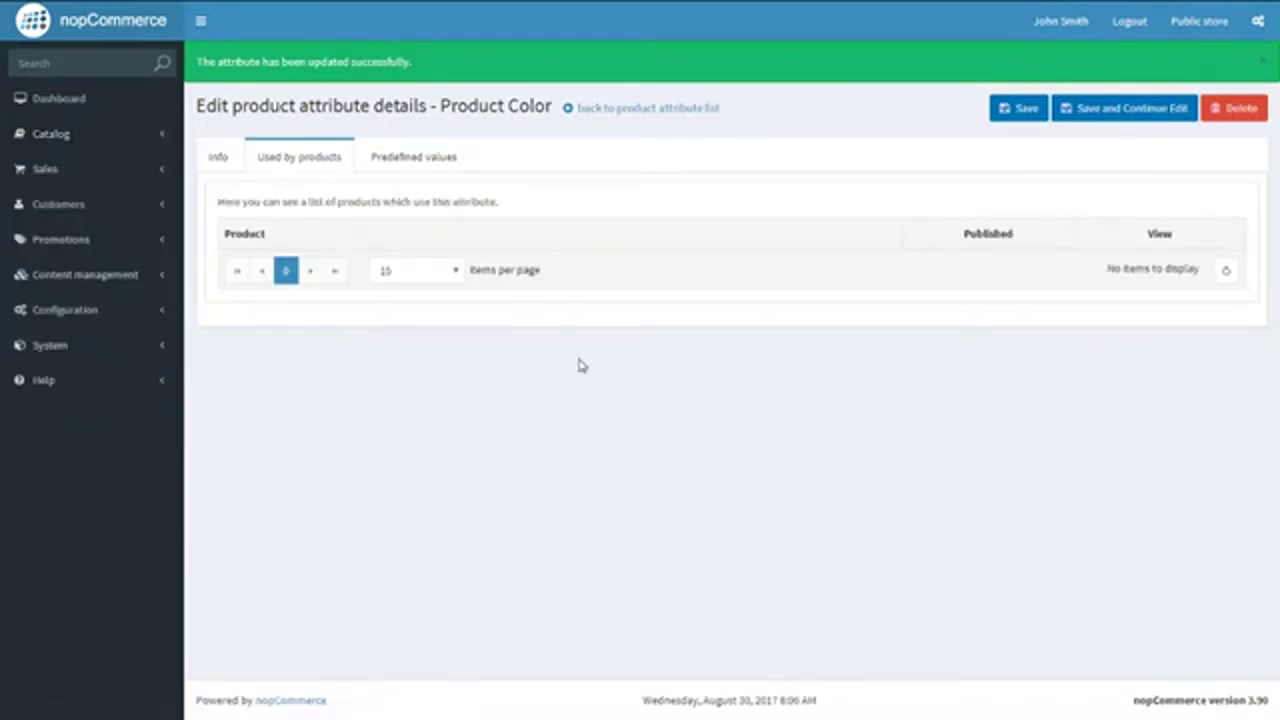
{"action": "left_click", "coordinate": [83, 148]}
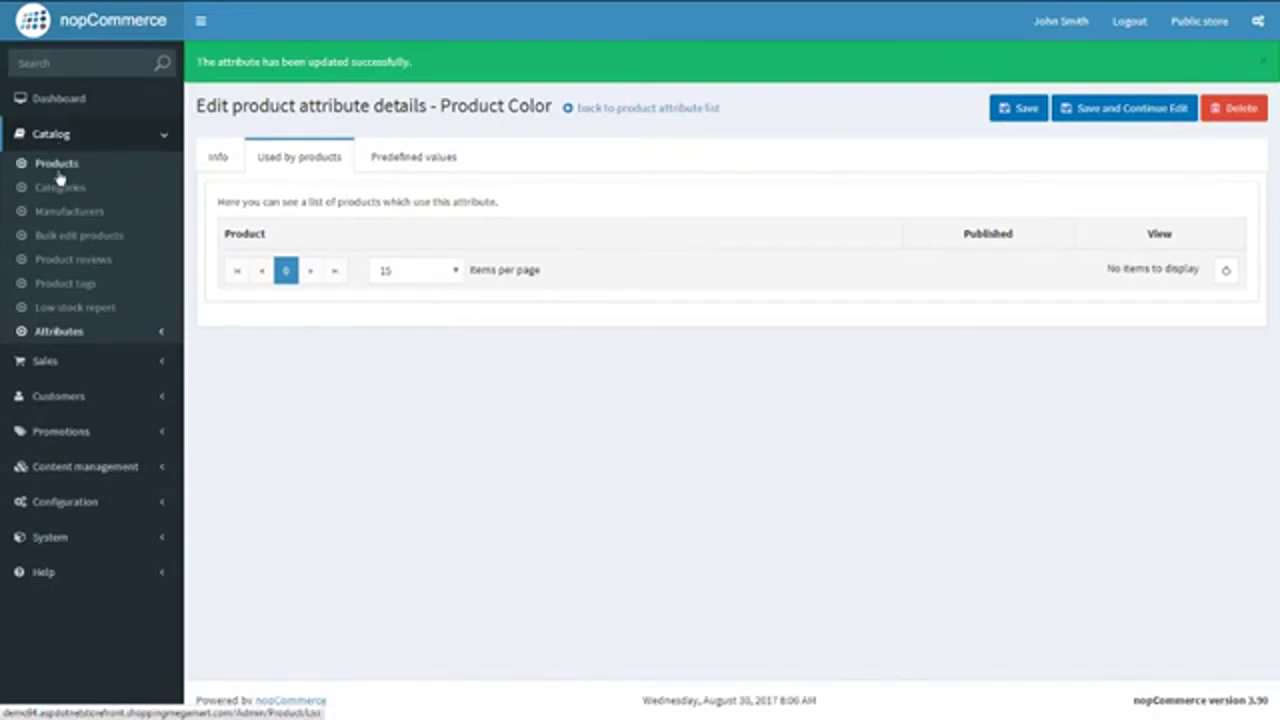
{"action": "left_click", "coordinate": [59, 177]}
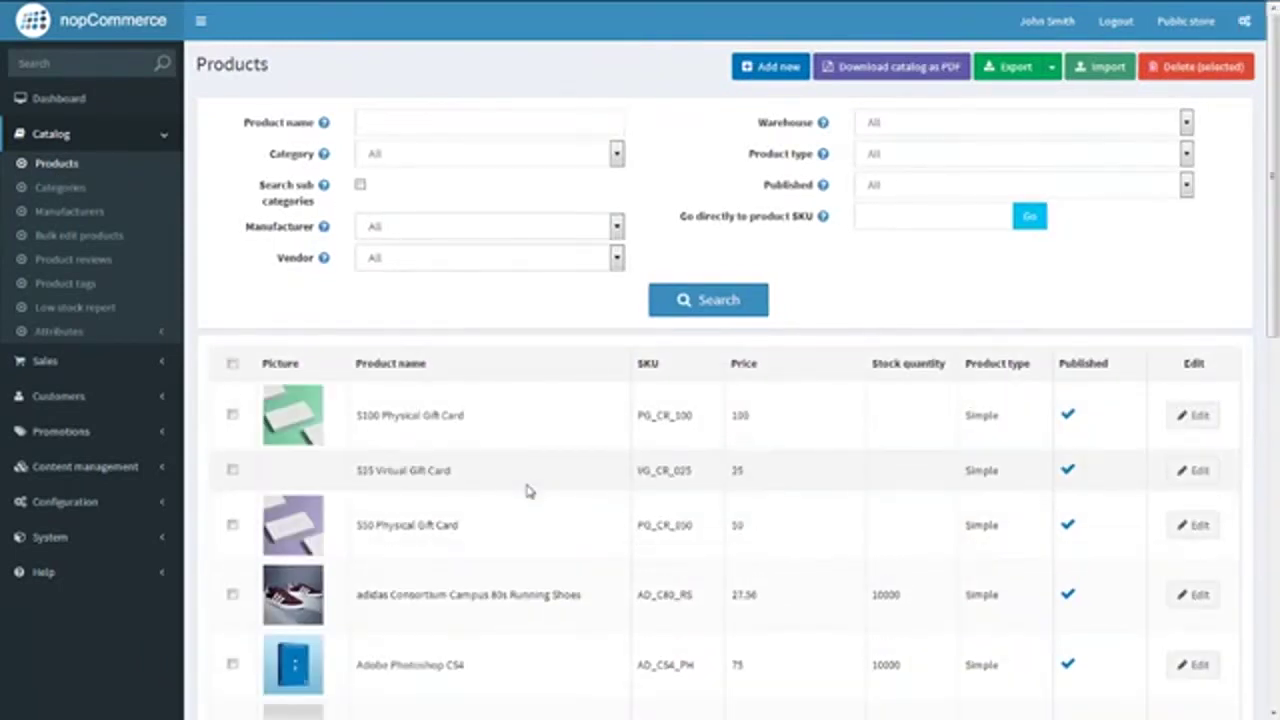
{"action": "scroll", "coordinate": [529, 490], "scroll_direction": "down", "scroll_amount": 1}
{"action": "scroll", "coordinate": [529, 490], "scroll_direction": "down", "scroll_amount": 2}
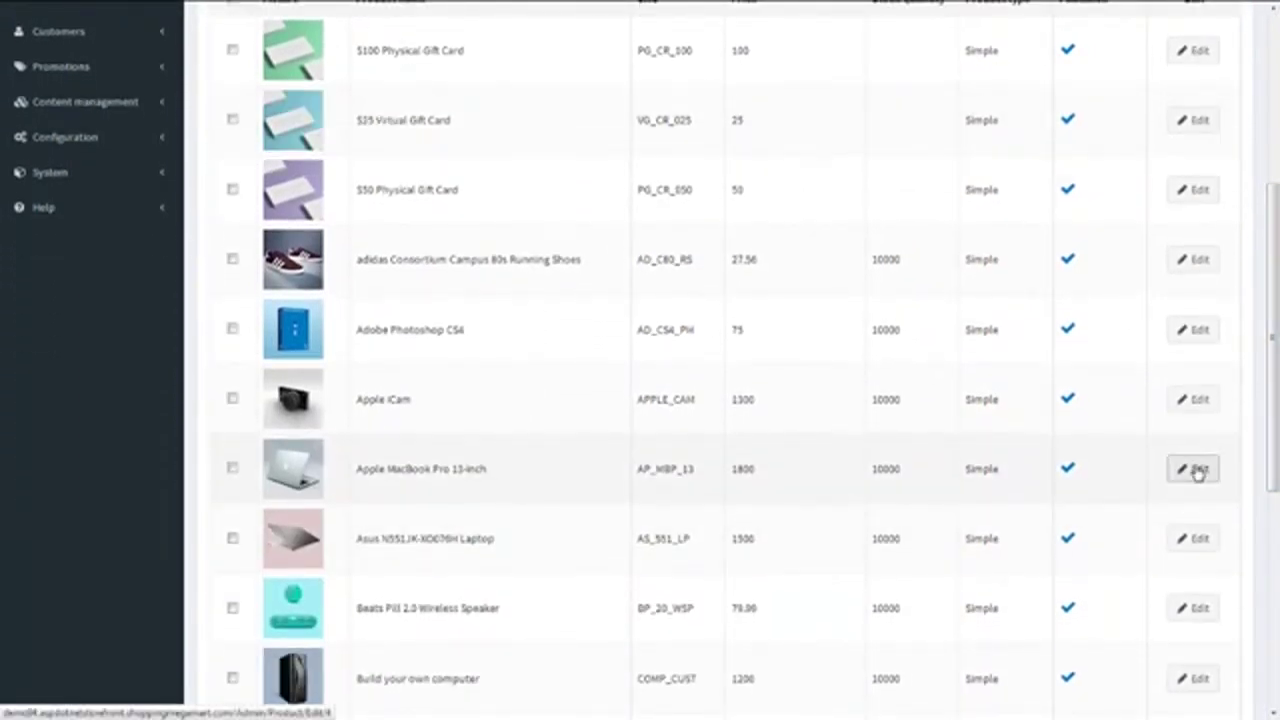
{"action": "left_click", "coordinate": [1198, 472]}
{"action": "left_click", "coordinate": [1198, 479]}
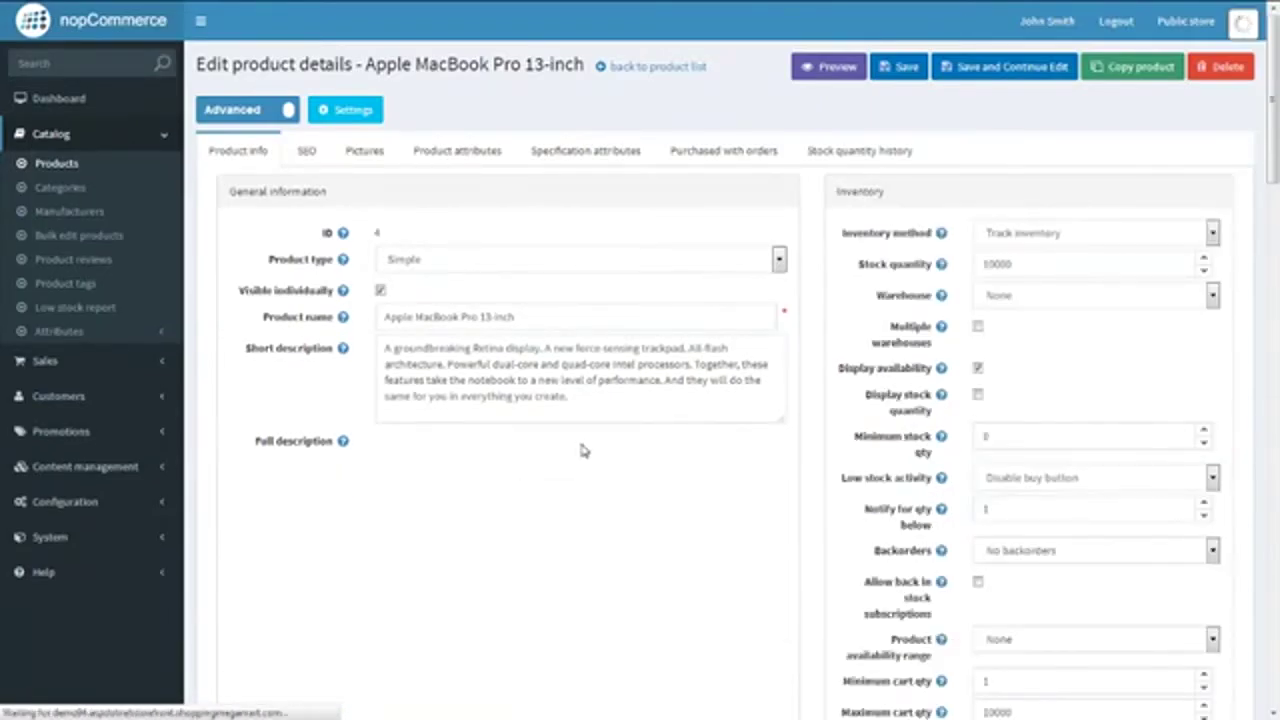
Start a new product attribute record for the Apple MacBook Pro 13-inch and choose Product Color as its attribute.
{"action": "left_click", "coordinate": [437, 160]}
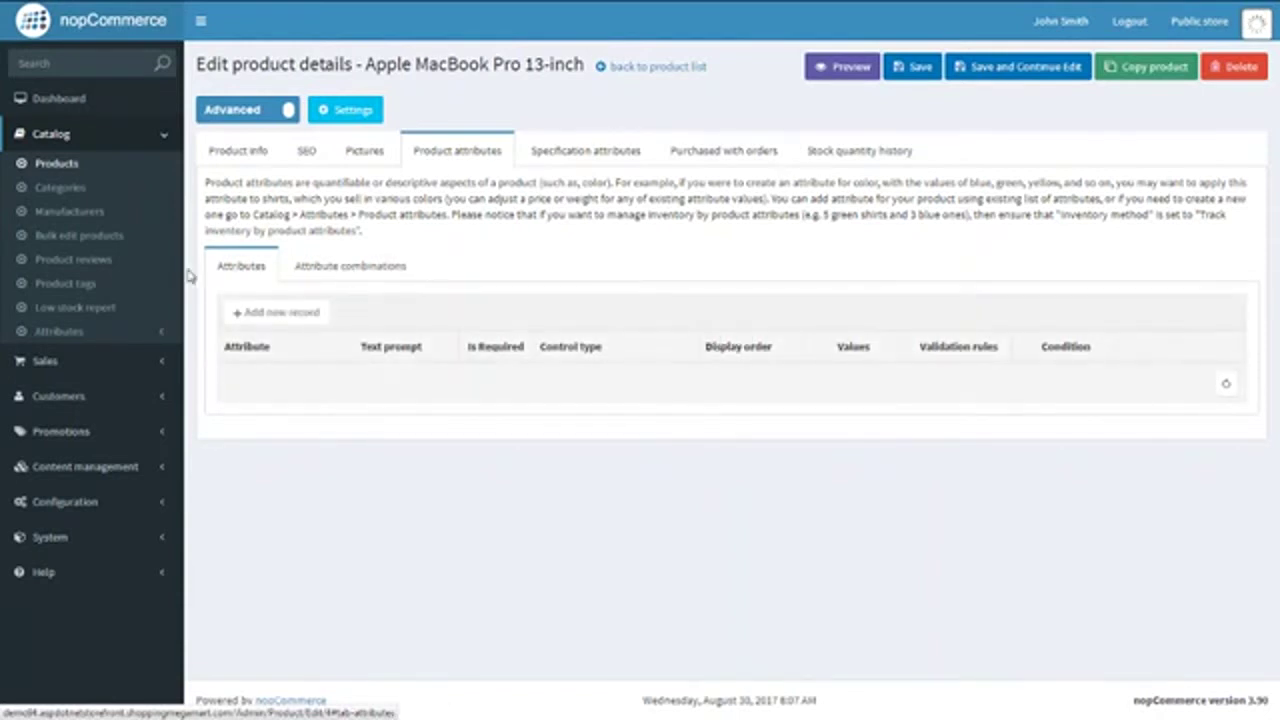
{"action": "left_click", "coordinate": [272, 313]}
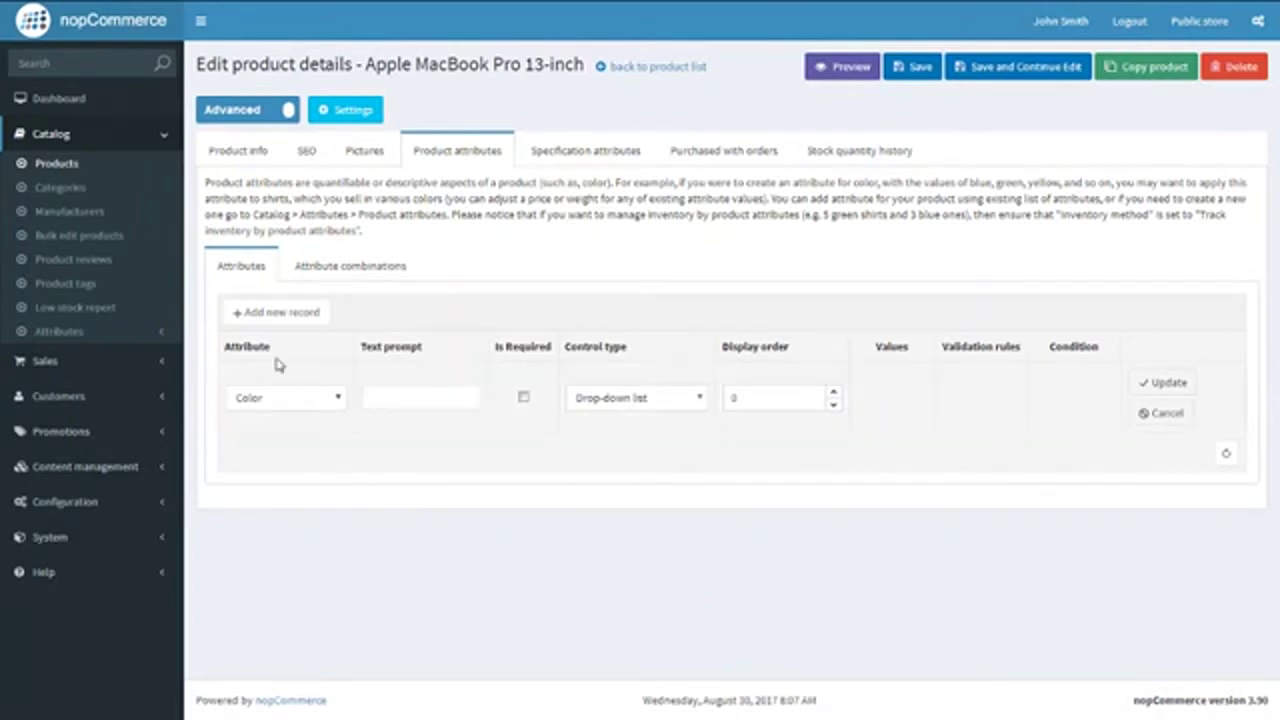
{"action": "left_click", "coordinate": [298, 403]}
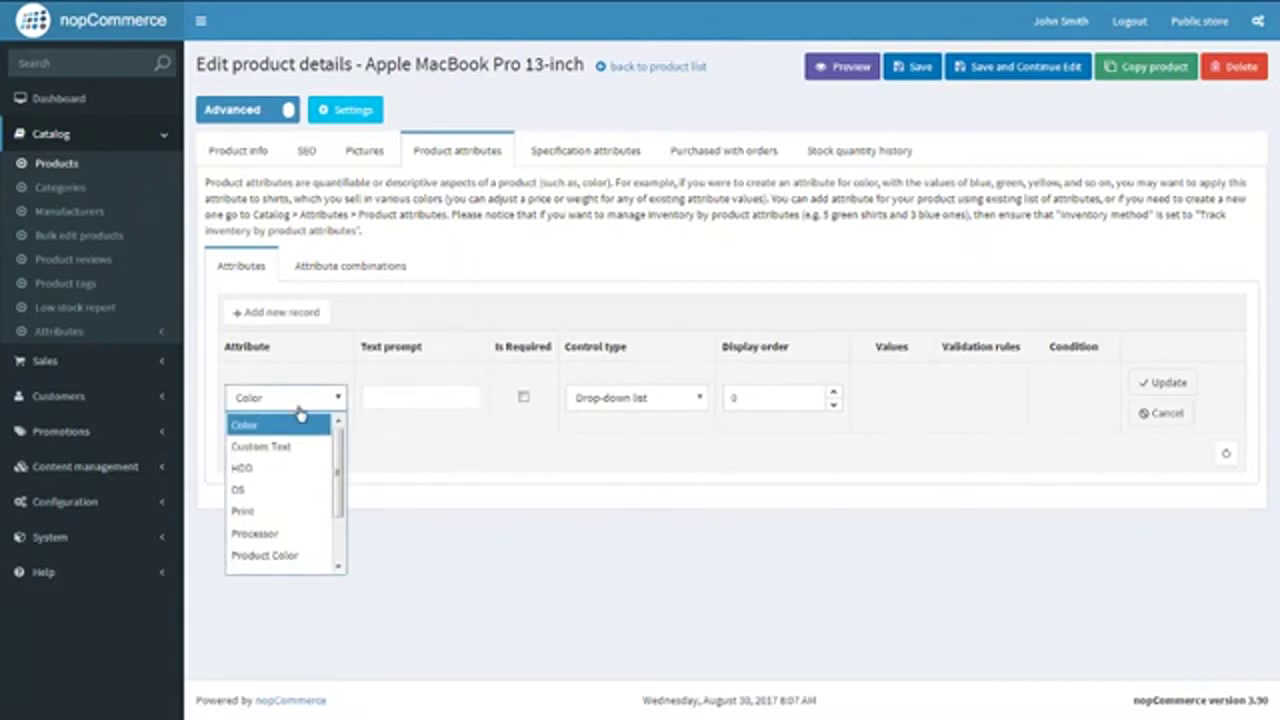
{"action": "left_click", "coordinate": [310, 556]}
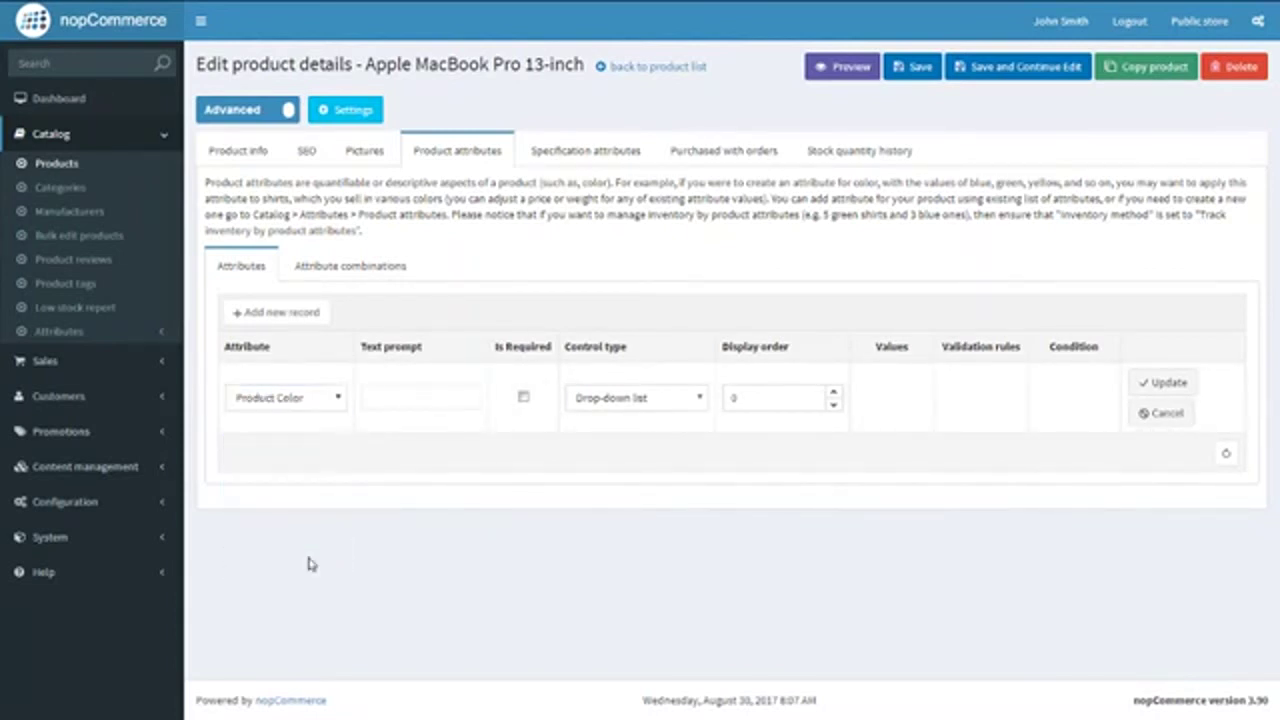
Enter "Select Color for your Mac" as the Product Color record's text prompt and mark the attribute as required.
{"action": "left_click", "coordinate": [410, 398]}
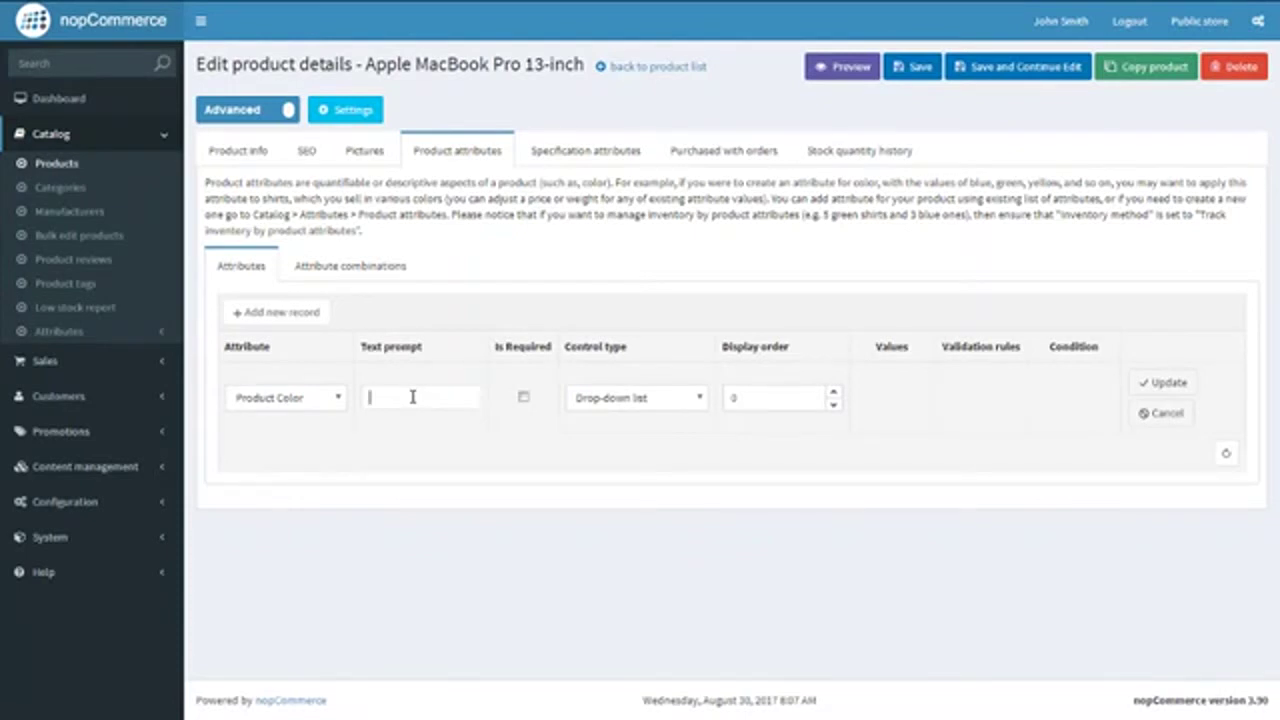
{"action": "type", "text": "Se"}
{"action": "type", "text": "lect Co"}
{"action": "type", "text": "lor "}
{"action": "type", "text": "for you"}
{"action": "type", "text": "r Mac"}
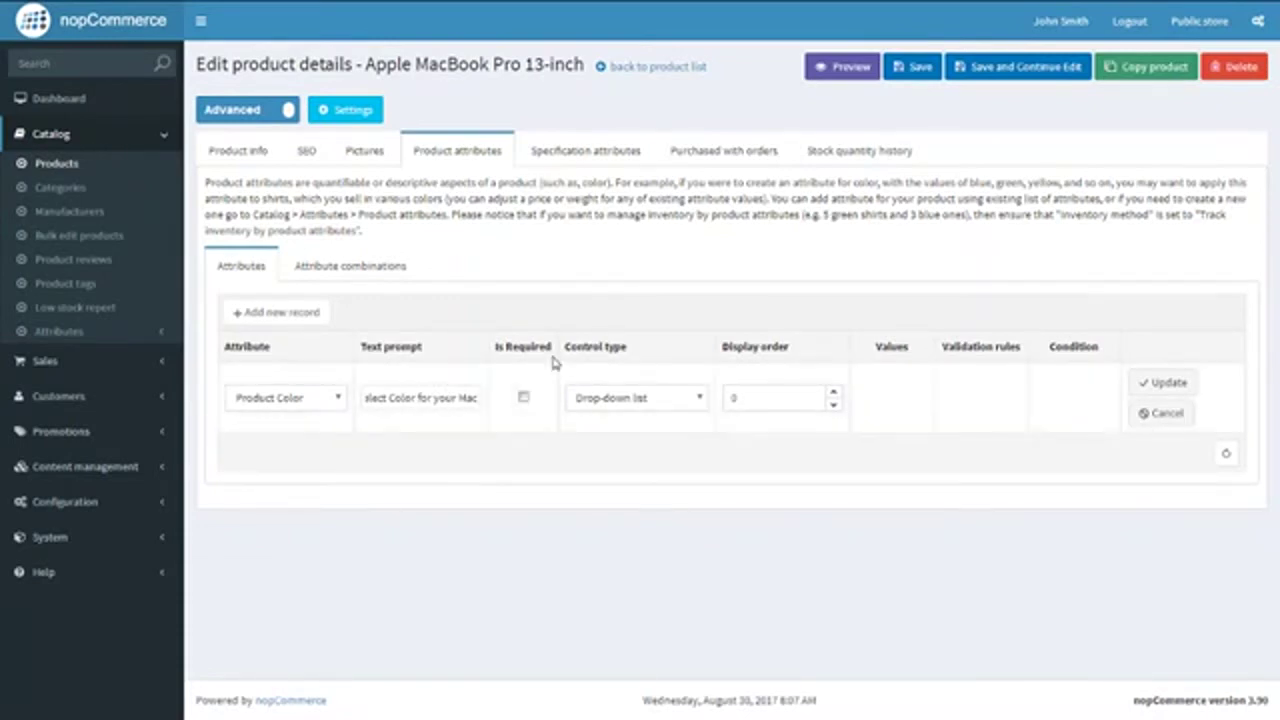
{"action": "left_click_drag", "start_coordinate": [551, 348], "coordinate": [495, 358]}
{"action": "left_click", "coordinate": [524, 399]}
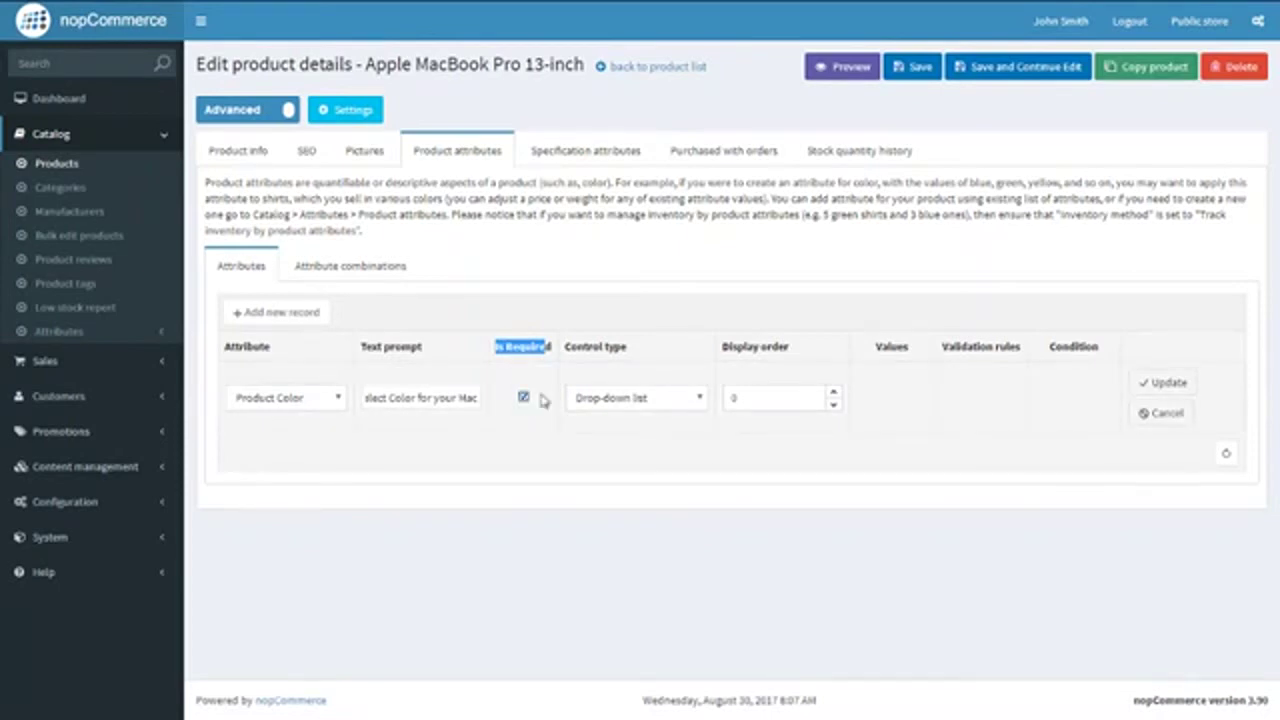
Set the Product Color record's control type to Color squares and save the new record.
{"action": "left_click_drag", "start_coordinate": [645, 355], "coordinate": [565, 360]}
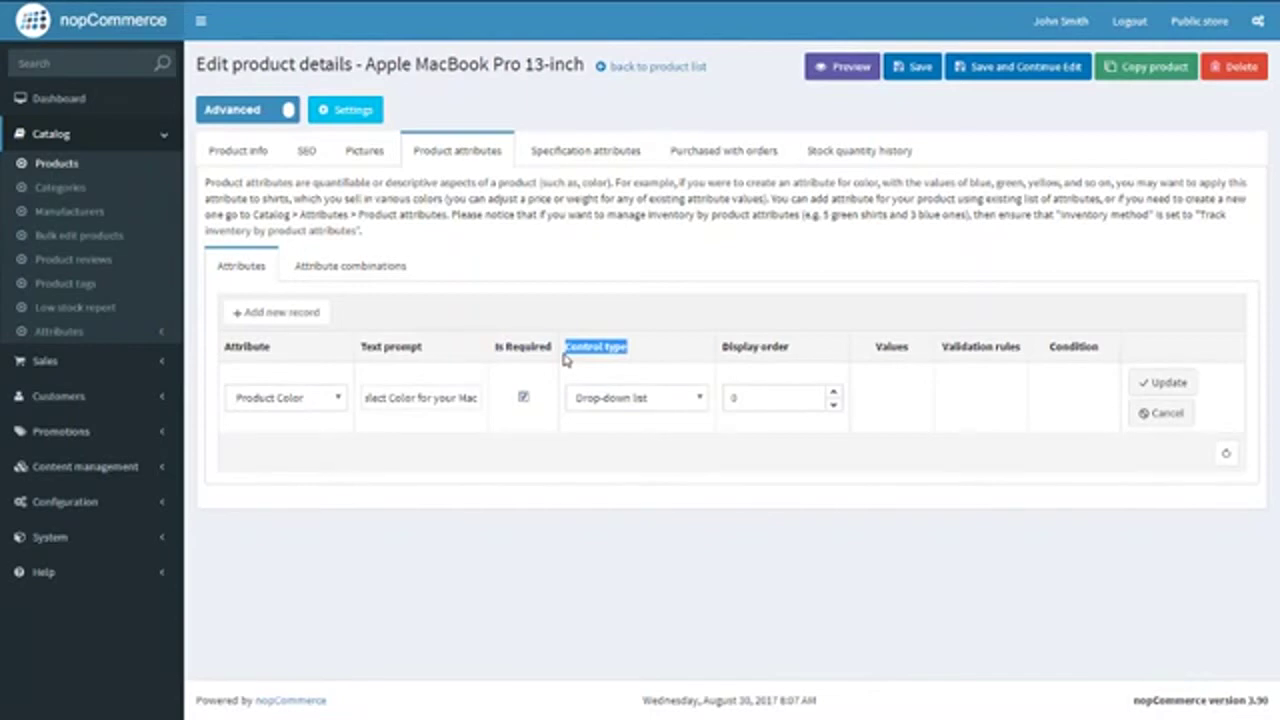
{"action": "left_click", "coordinate": [697, 405]}
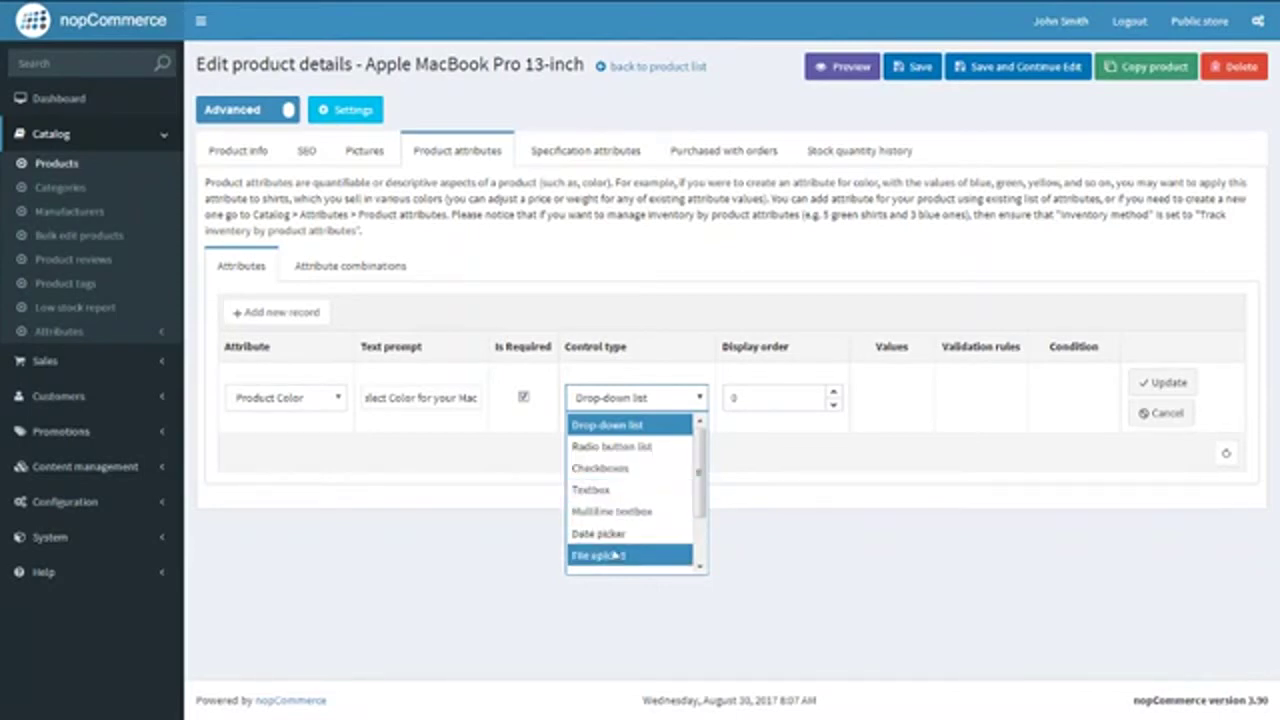
{"action": "scroll", "coordinate": [617, 546], "scroll_direction": "down", "scroll_amount": 2}
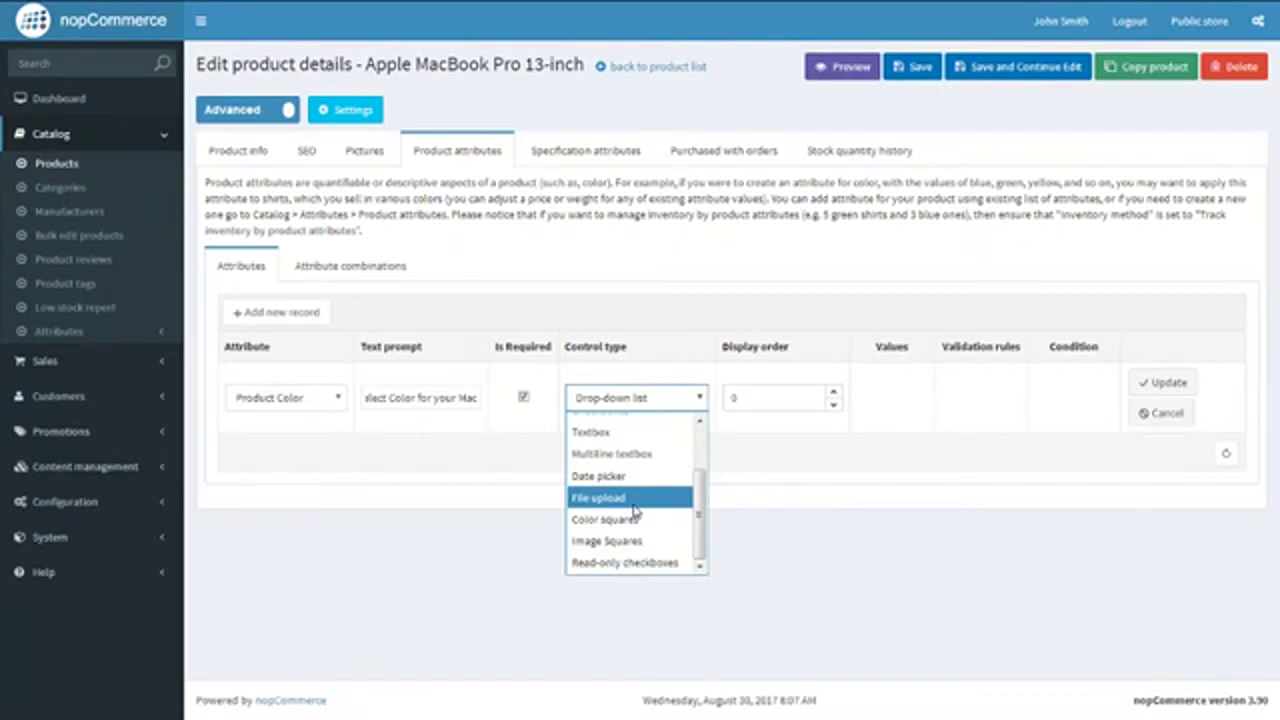
{"action": "left_click", "coordinate": [600, 432]}
{"action": "left_click", "coordinate": [621, 408]}
{"action": "scroll", "coordinate": [640, 480], "scroll_direction": "up", "scroll_amount": 2}
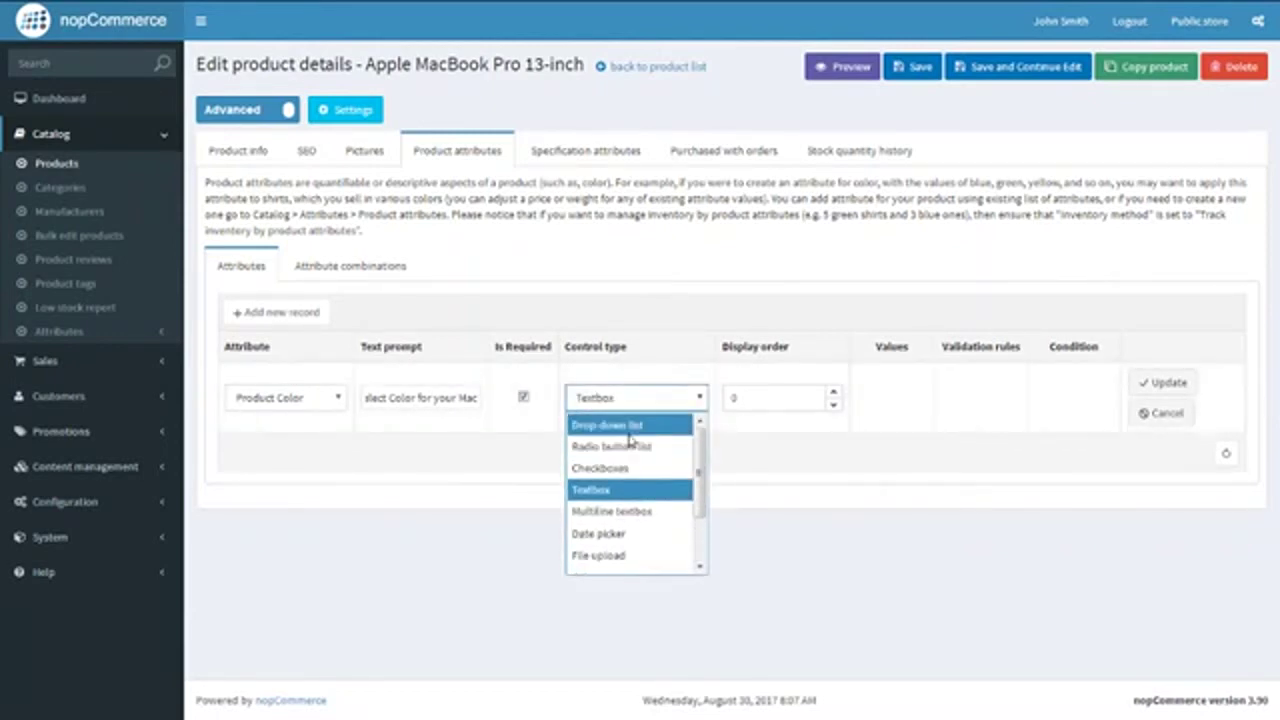
{"action": "scroll", "coordinate": [647, 514], "scroll_direction": "down", "scroll_amount": 3}
{"action": "left_click", "coordinate": [646, 522]}
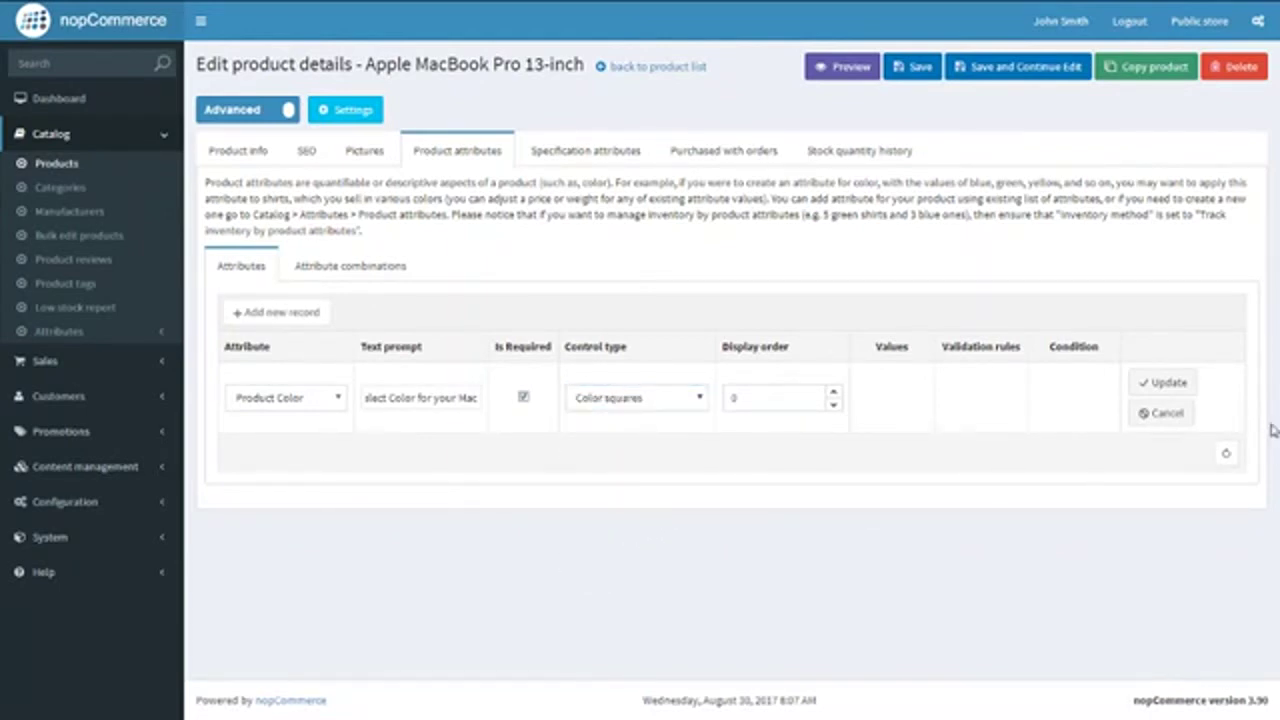
{"action": "left_click", "coordinate": [1163, 384]}
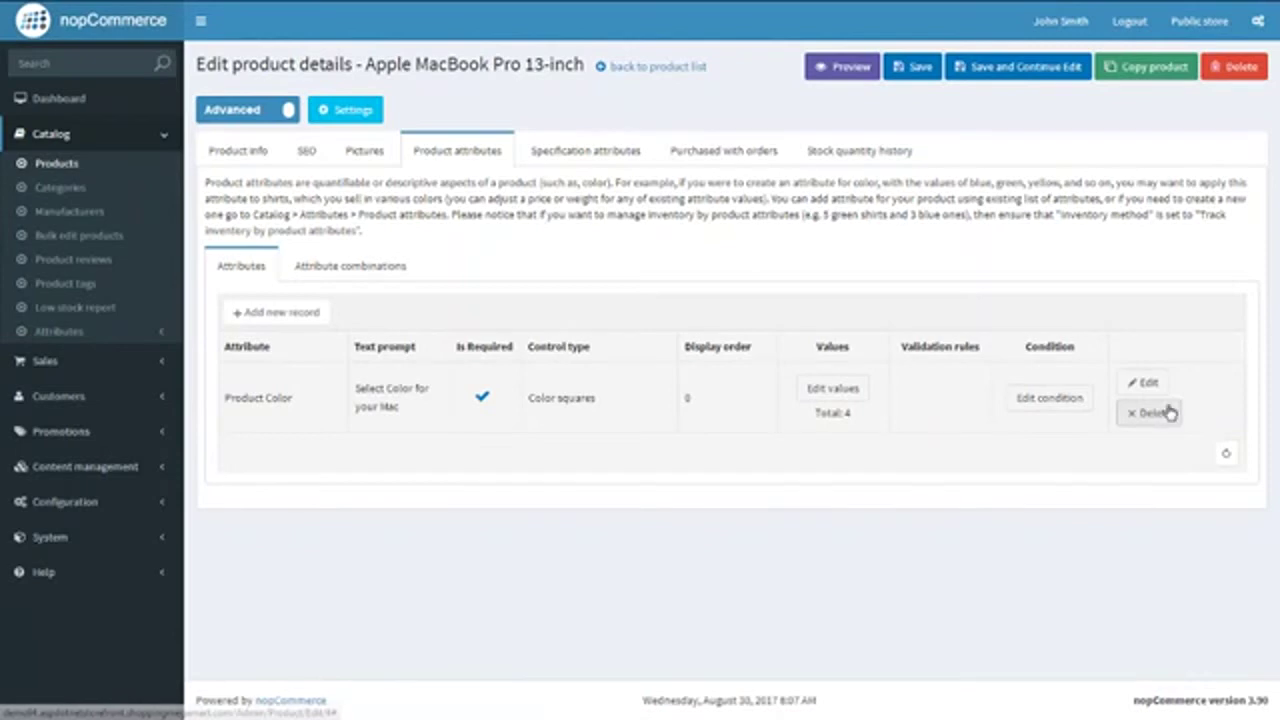
Edit the Product Color record to give it display order 2, and open its list of attribute values.
{"action": "left_click", "coordinate": [1146, 388]}
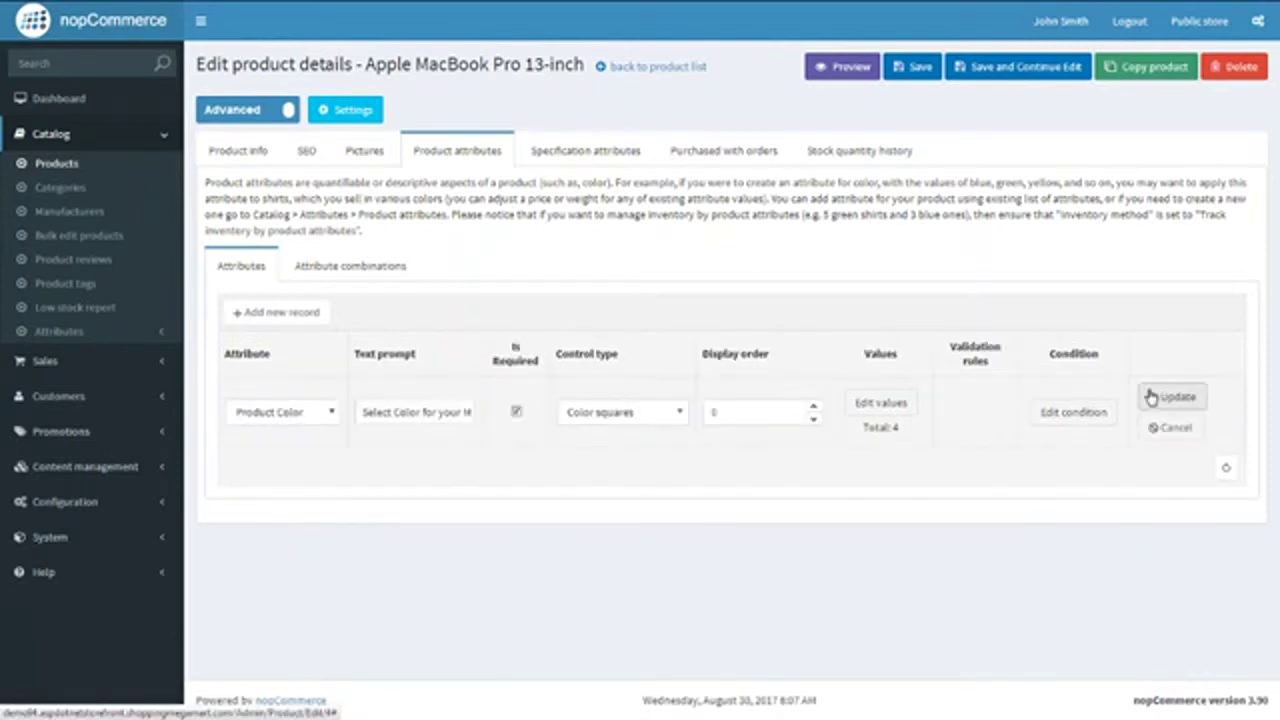
{"action": "left_click", "coordinate": [813, 409]}
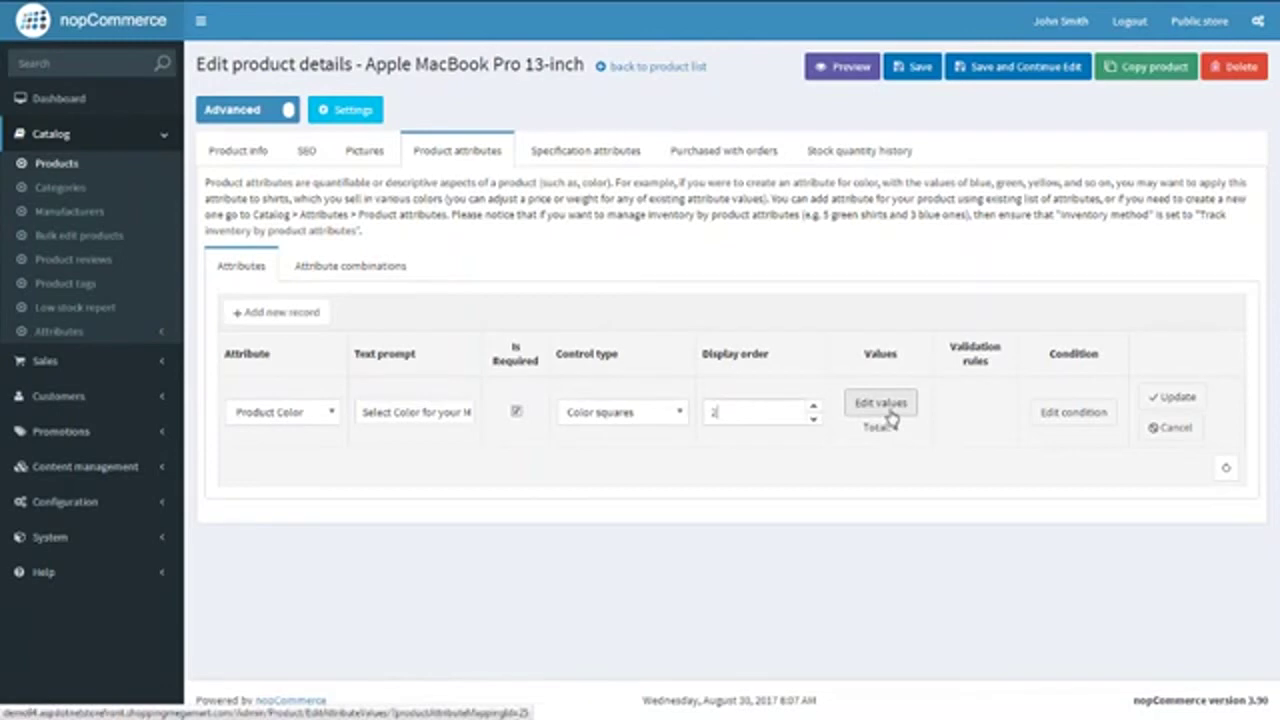
{"action": "left_click_drag", "start_coordinate": [903, 432], "coordinate": [864, 440]}
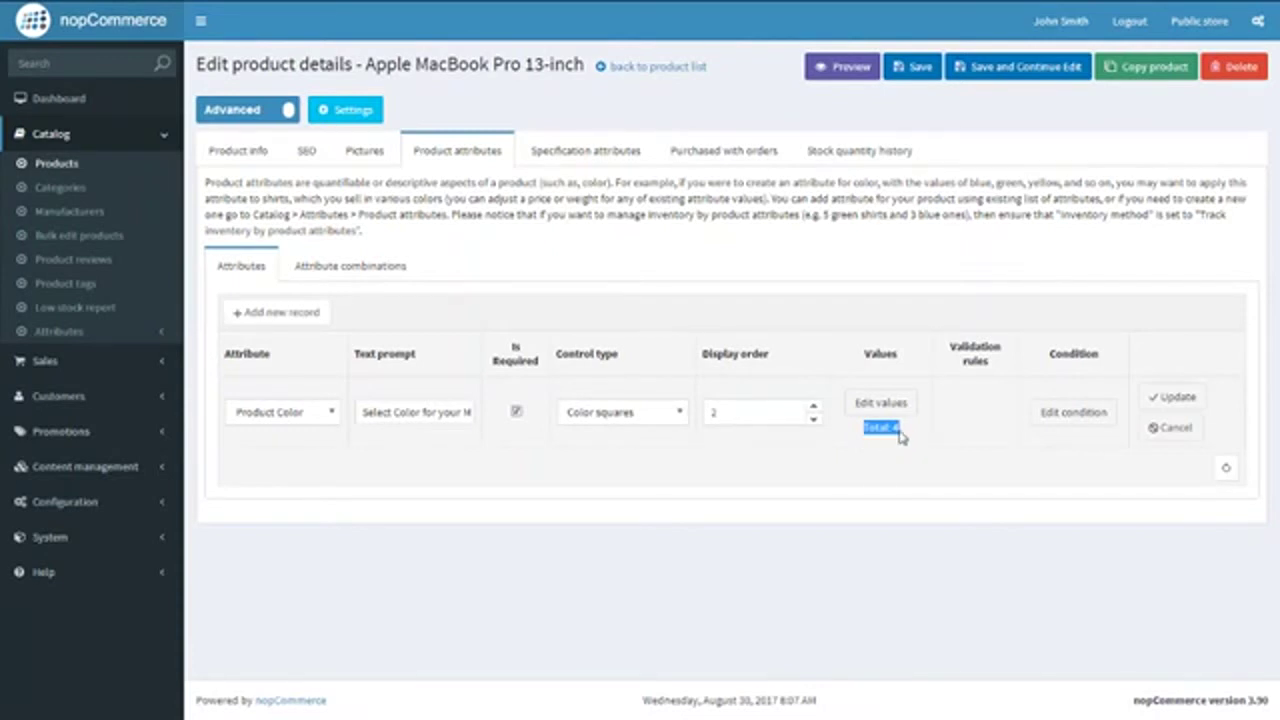
{"action": "left_click", "coordinate": [880, 402]}
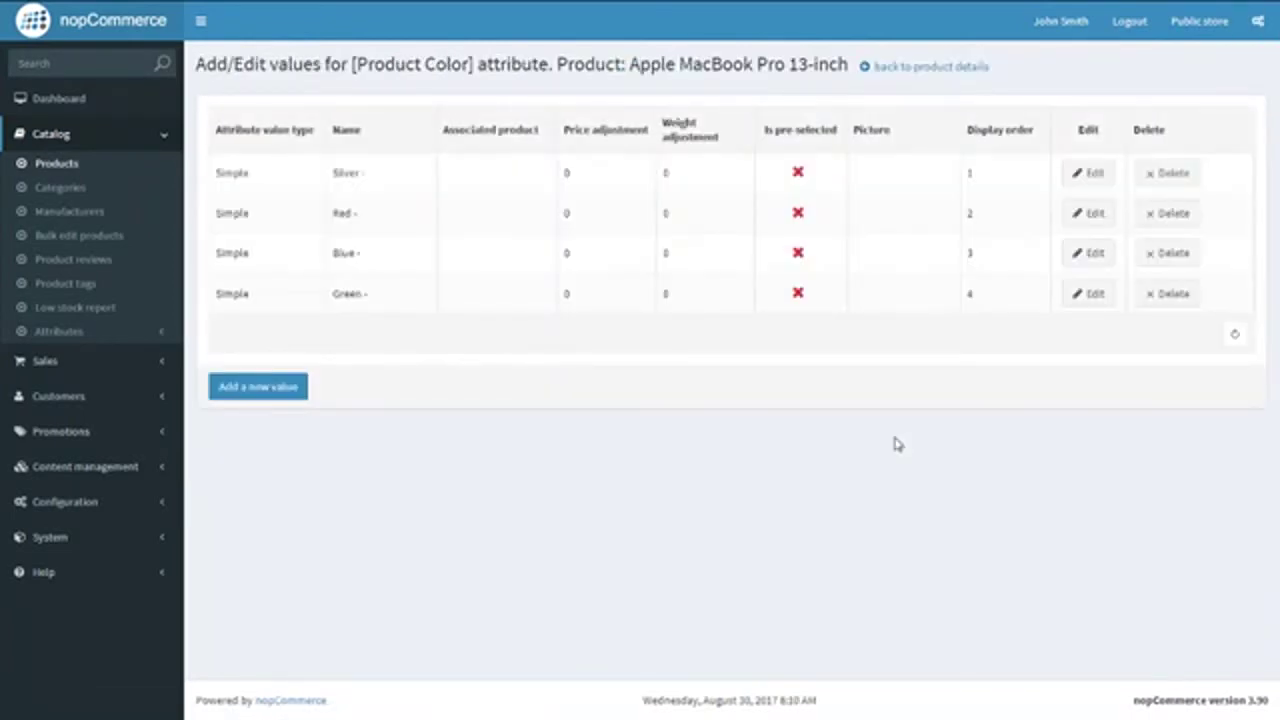
Give the Silver value the light gray RGB color #e5e5e0, assign the silver laptop picture to it, and save.
{"action": "left_click", "coordinate": [1097, 172]}
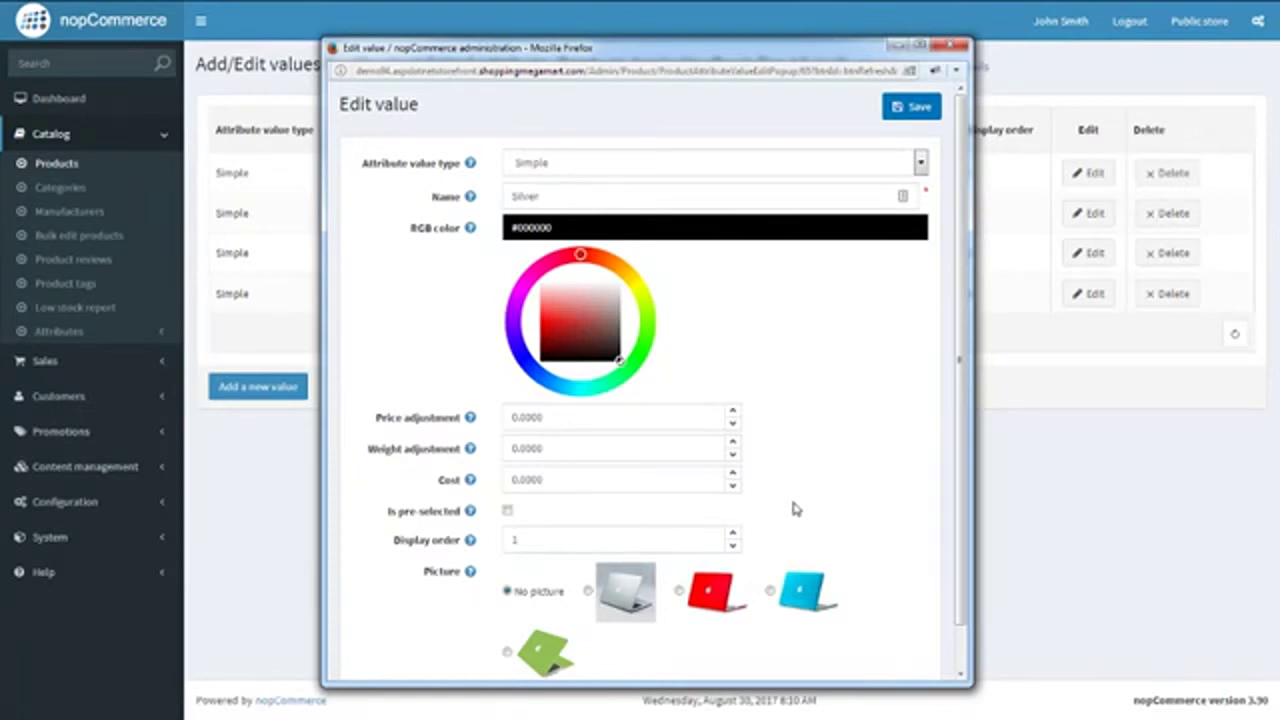
{"action": "left_click", "coordinate": [607, 293]}
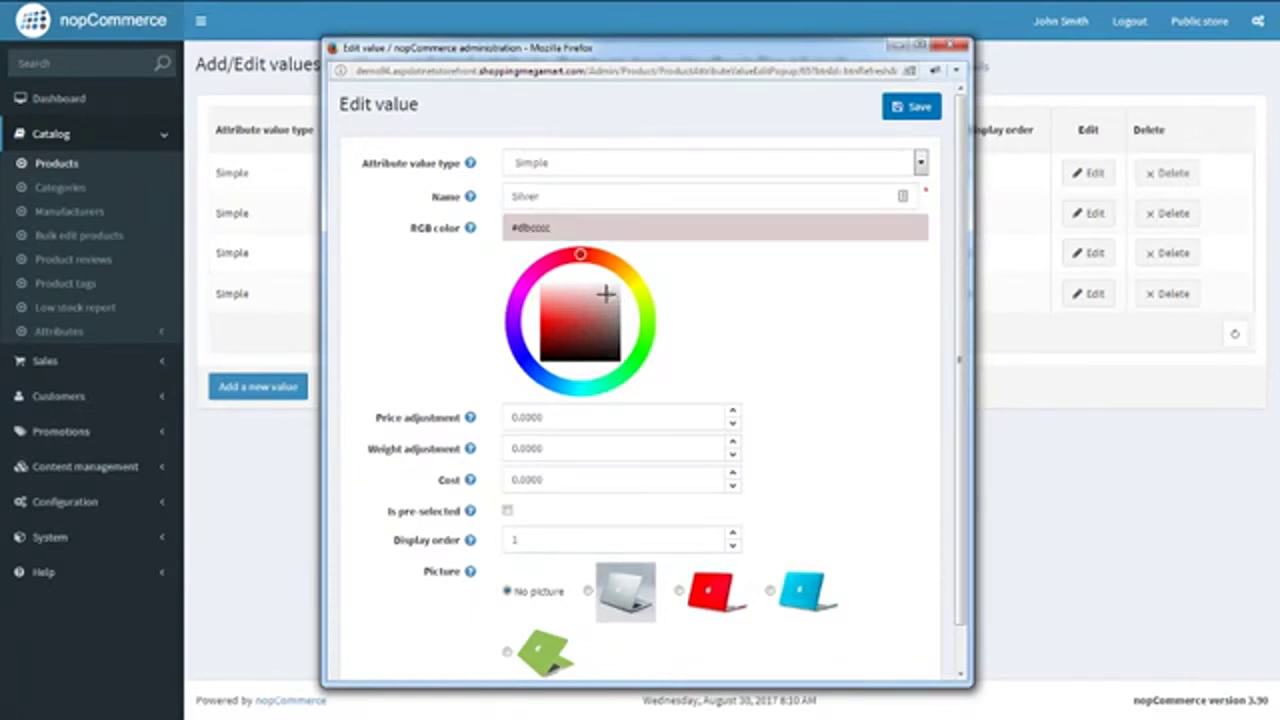
{"action": "mouse_move", "coordinate": [609, 297]}
{"action": "left_mouse_down"}
{"action": "mouse_move", "coordinate": [609, 280]}
{"action": "mouse_move", "coordinate": [622, 294]}
{"action": "mouse_move", "coordinate": [612, 289]}
{"action": "left_mouse_up"}
{"action": "left_click", "coordinate": [622, 294]}
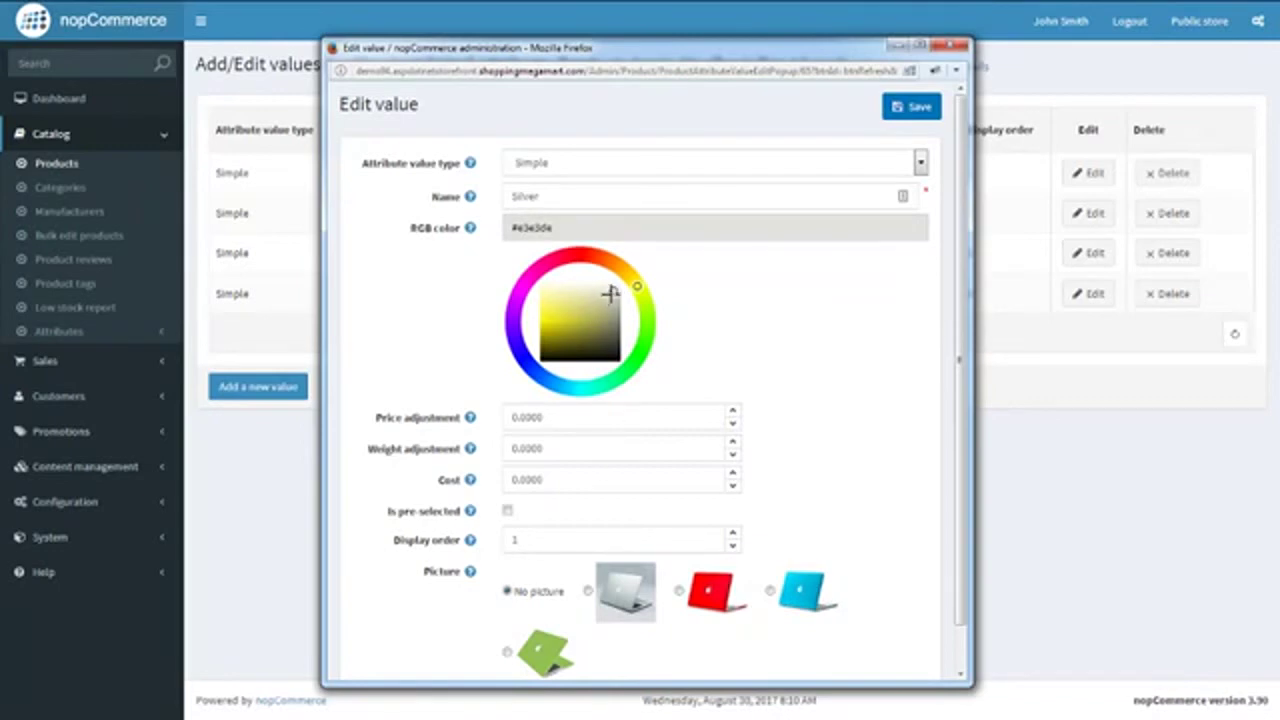
{"action": "left_click", "coordinate": [612, 296]}
{"action": "left_click_drag", "start_coordinate": [612, 296], "coordinate": [612, 289]}
{"action": "left_click", "coordinate": [588, 591]}
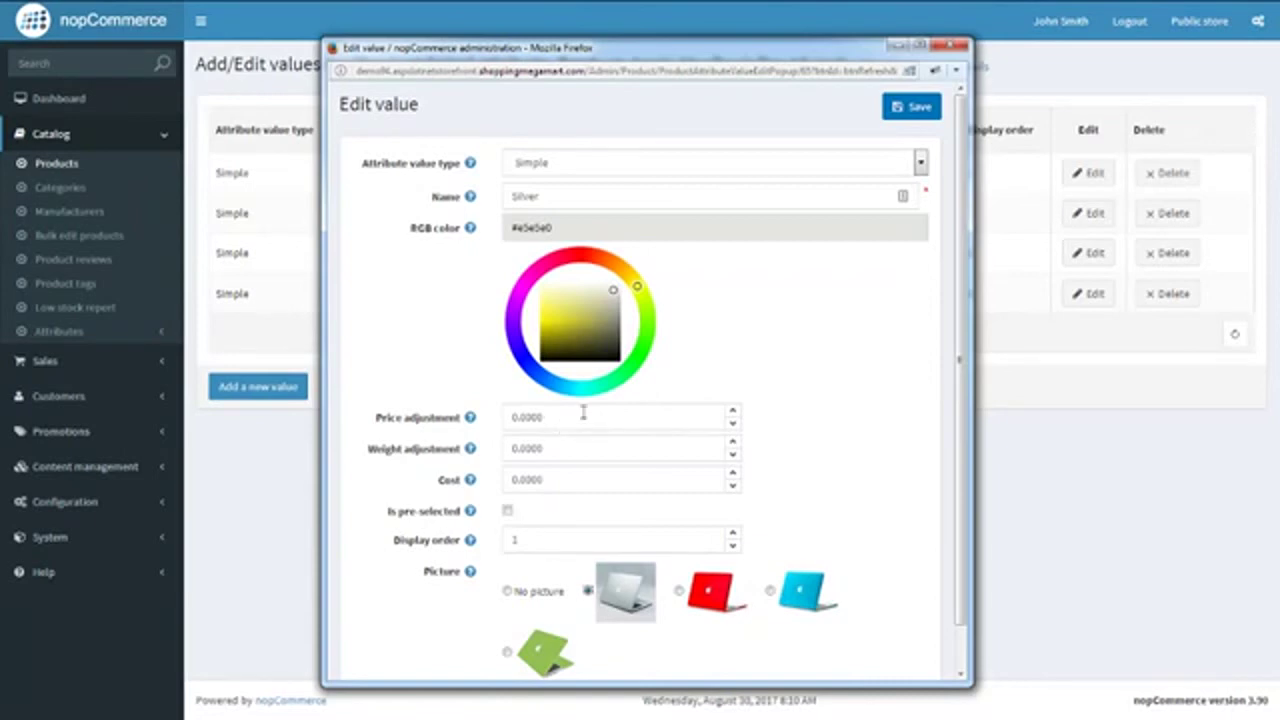
{"action": "left_click", "coordinate": [900, 110]}
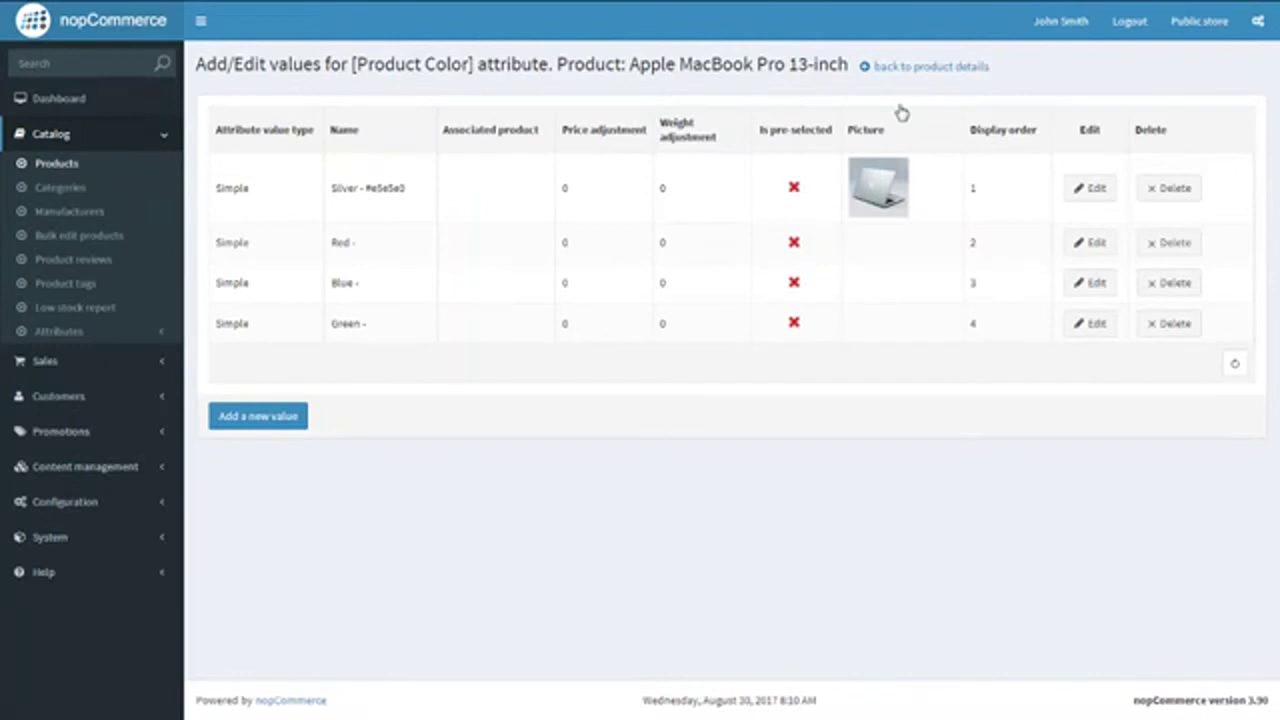
Give the Red value RGB color #f12727, a price adjustment of 250 and the red laptop picture, and save it.
{"action": "left_click", "coordinate": [1092, 244]}
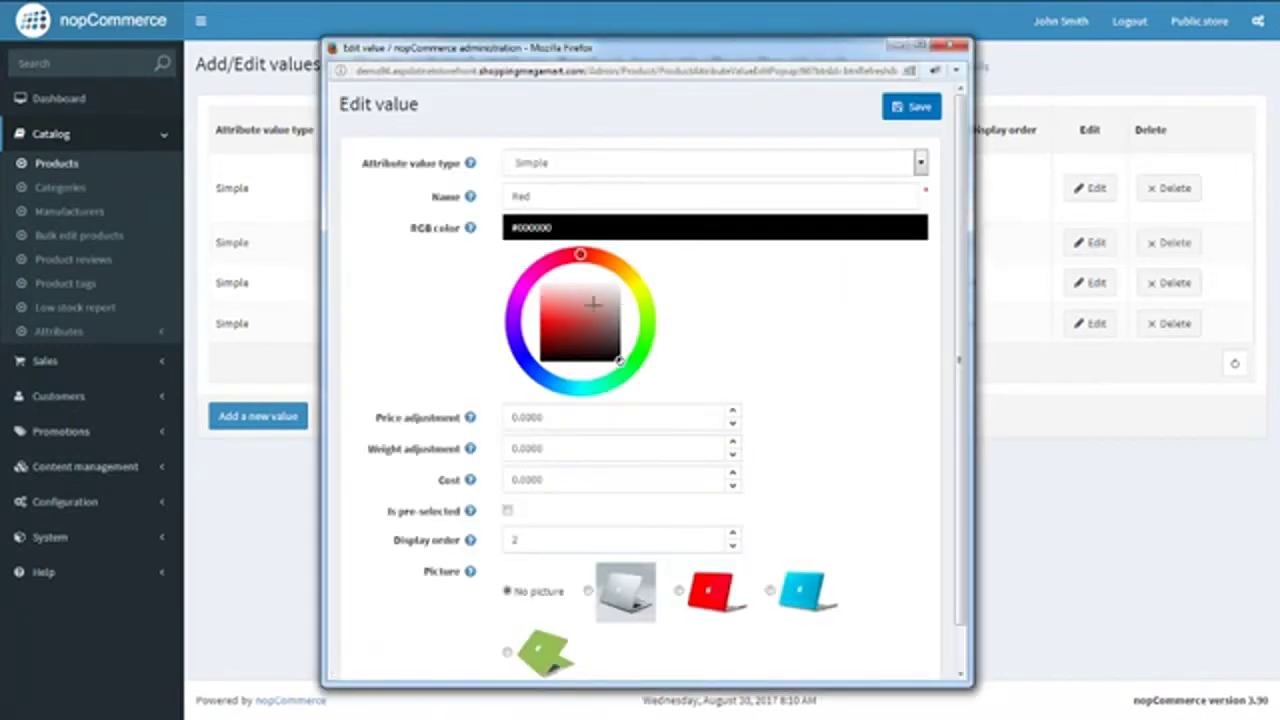
{"action": "left_click_drag", "start_coordinate": [547, 333], "coordinate": [549, 318]}
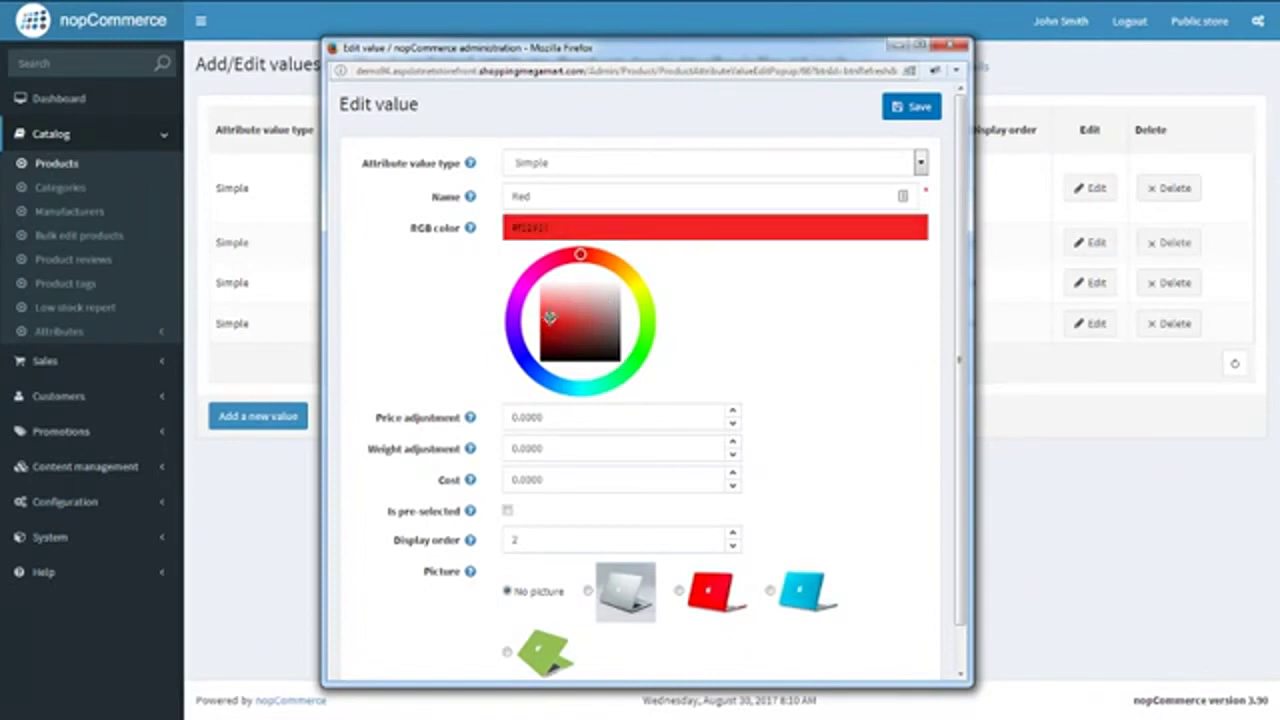
{"action": "left_click", "coordinate": [517, 418]}
{"action": "type", "text": "25"}
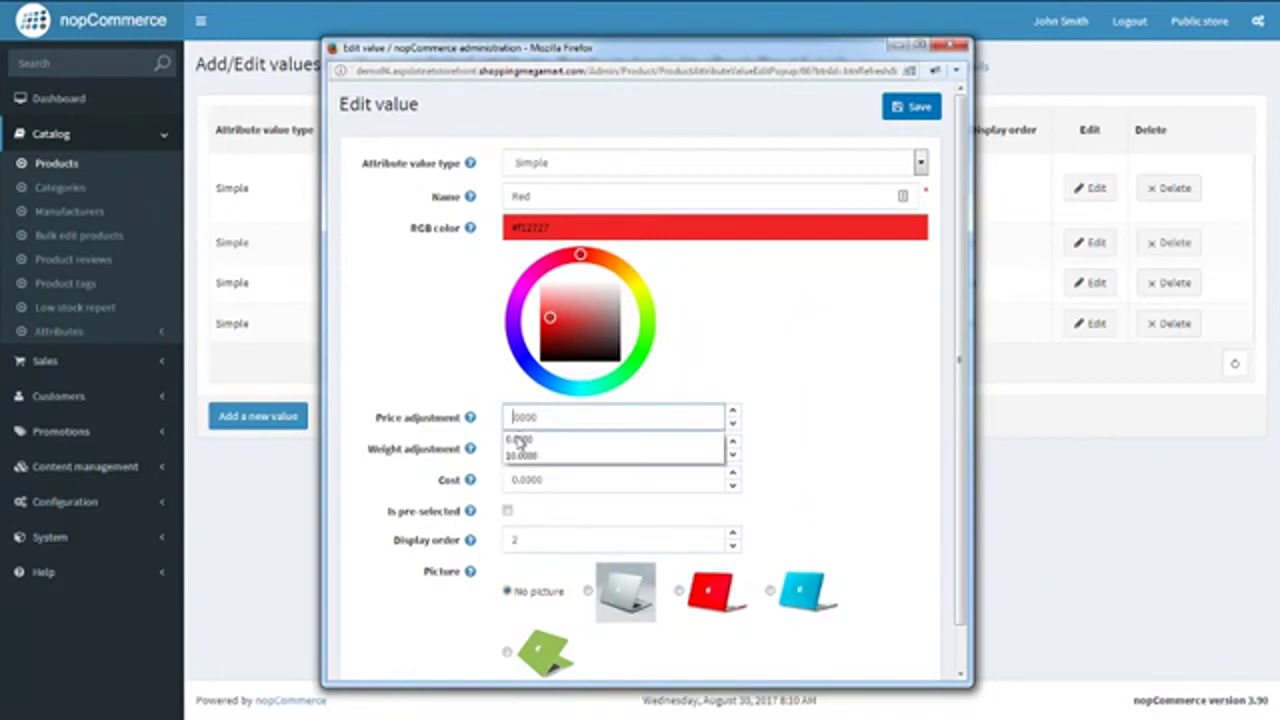
{"action": "type", "text": "0"}
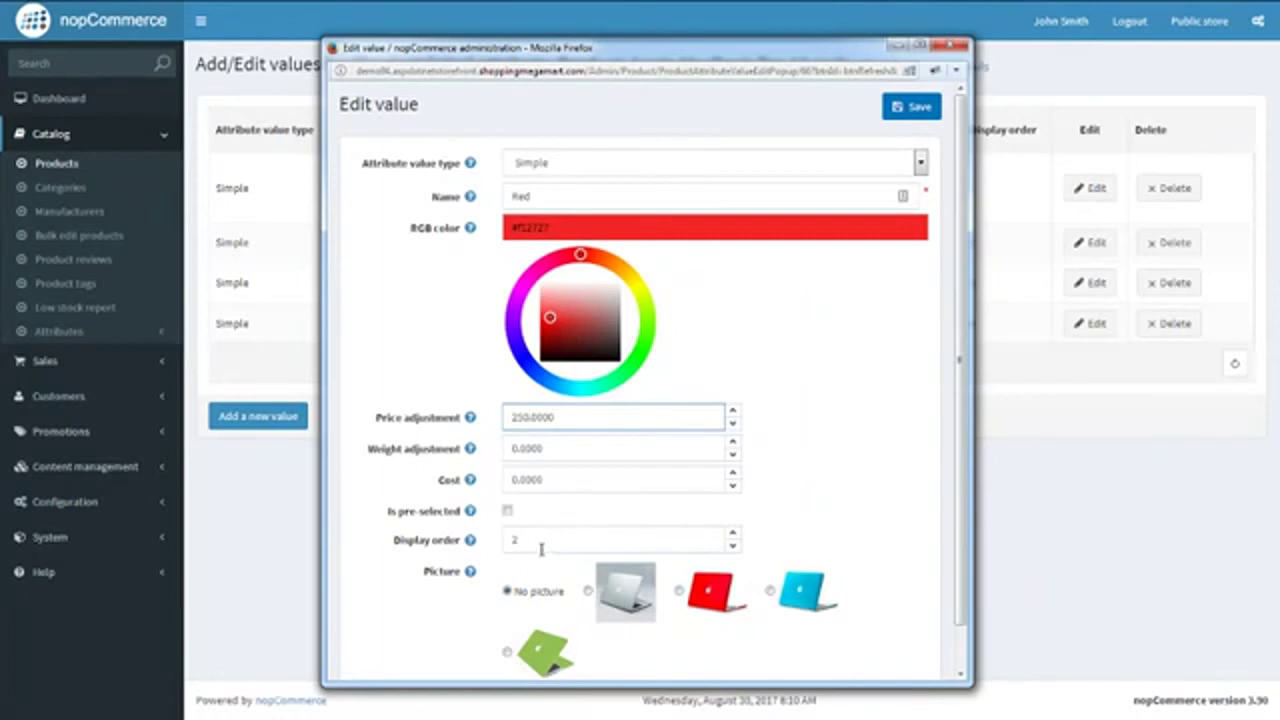
{"action": "left_click", "coordinate": [679, 591]}
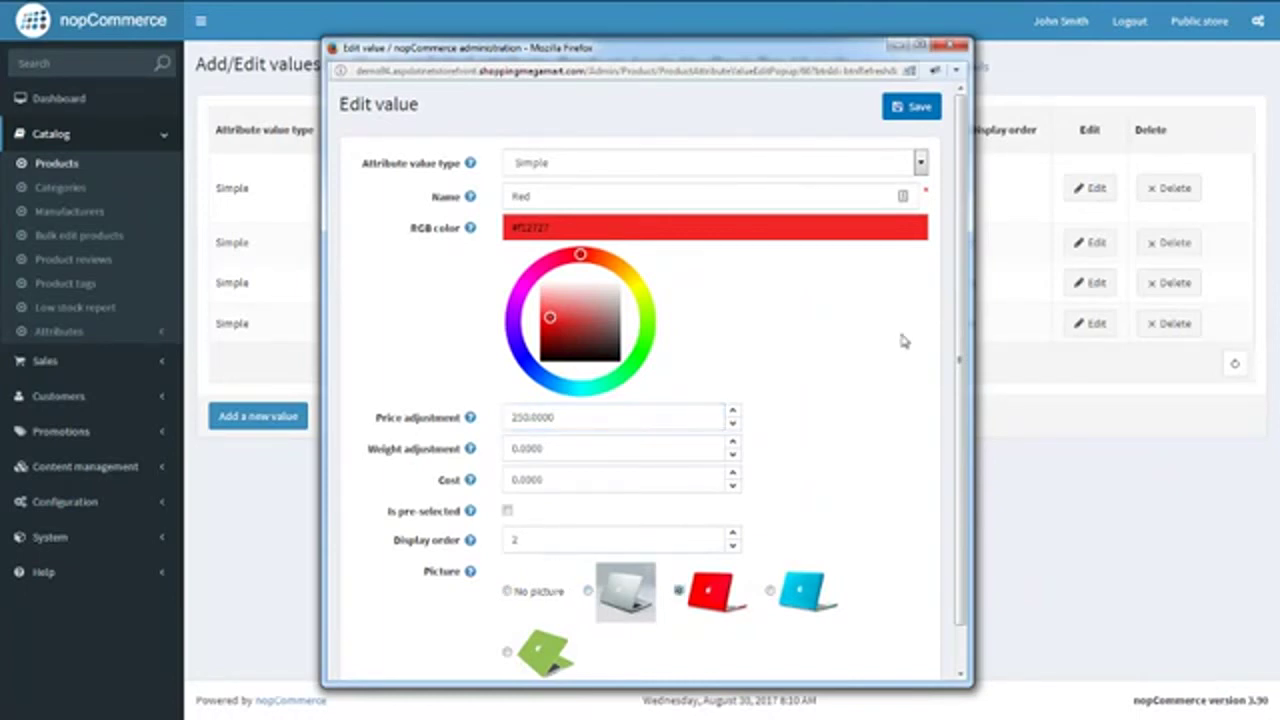
{"action": "left_click", "coordinate": [916, 112]}
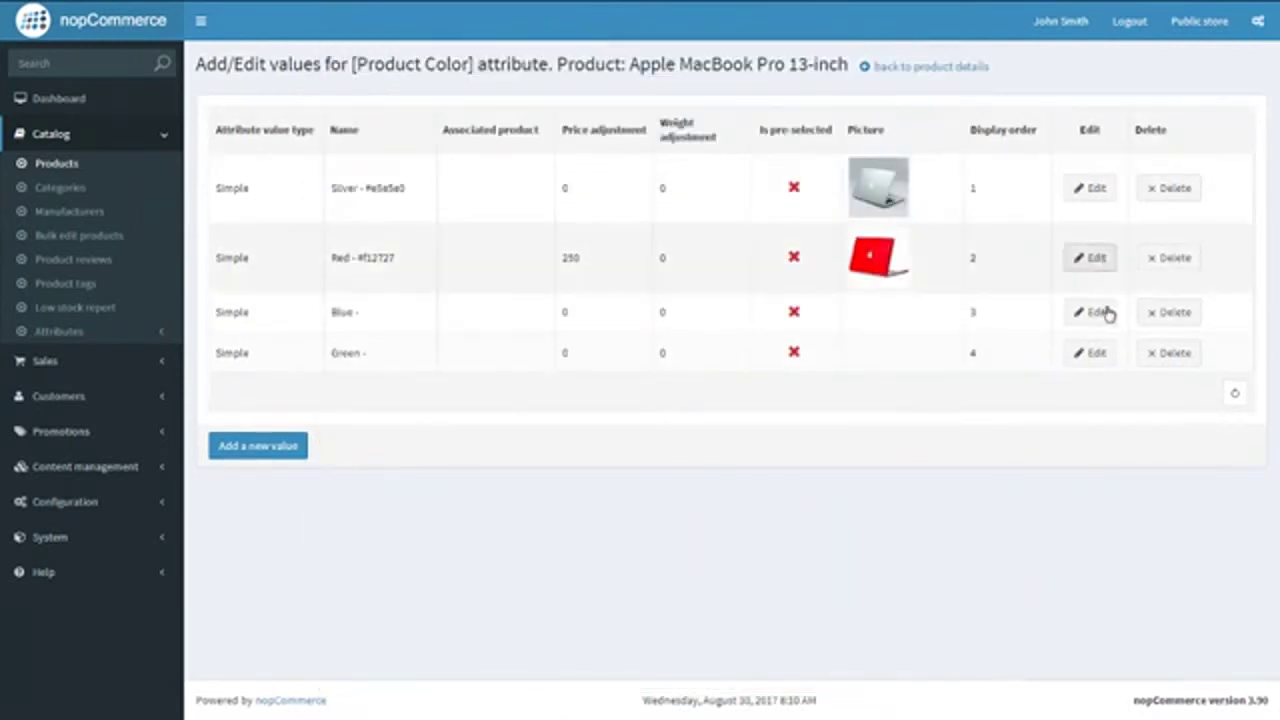
Give the Blue value a bright cyan-blue RGB color, a price adjustment of 300 and the blue laptop picture, and save it.
{"action": "left_click", "coordinate": [1100, 314]}
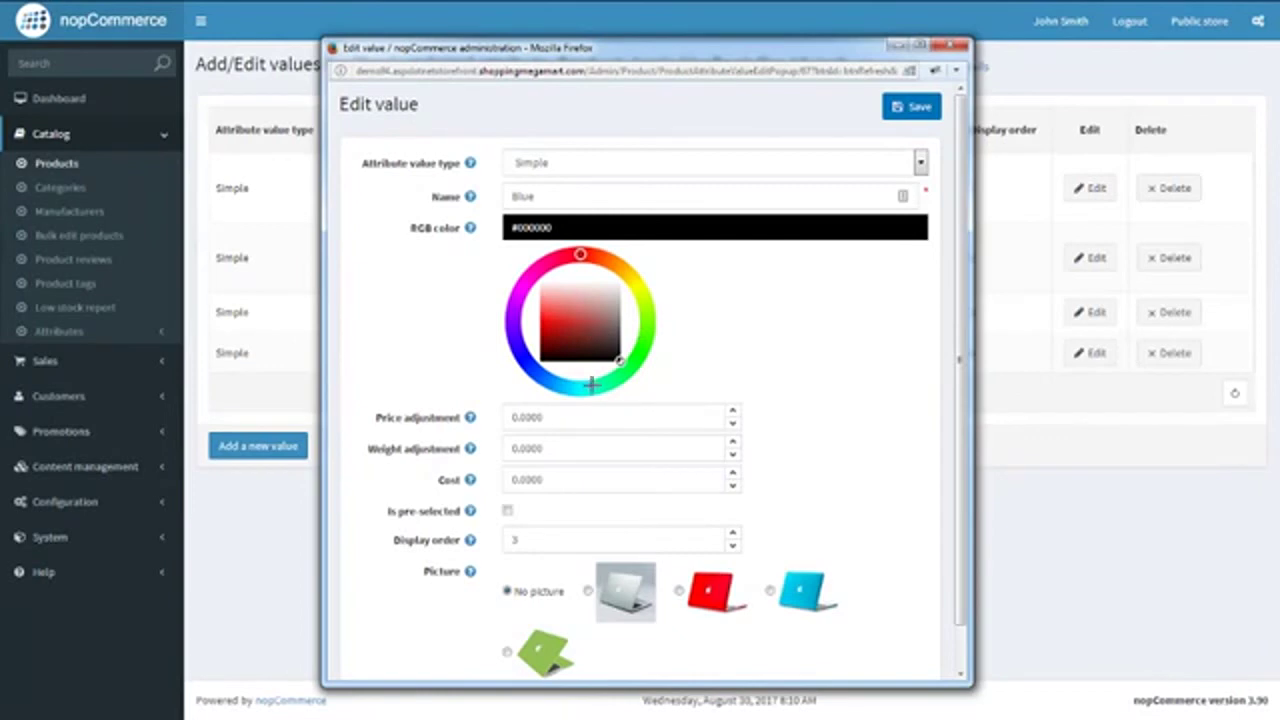
{"action": "left_click", "coordinate": [575, 389]}
{"action": "left_click_drag", "start_coordinate": [558, 346], "coordinate": [550, 314]}
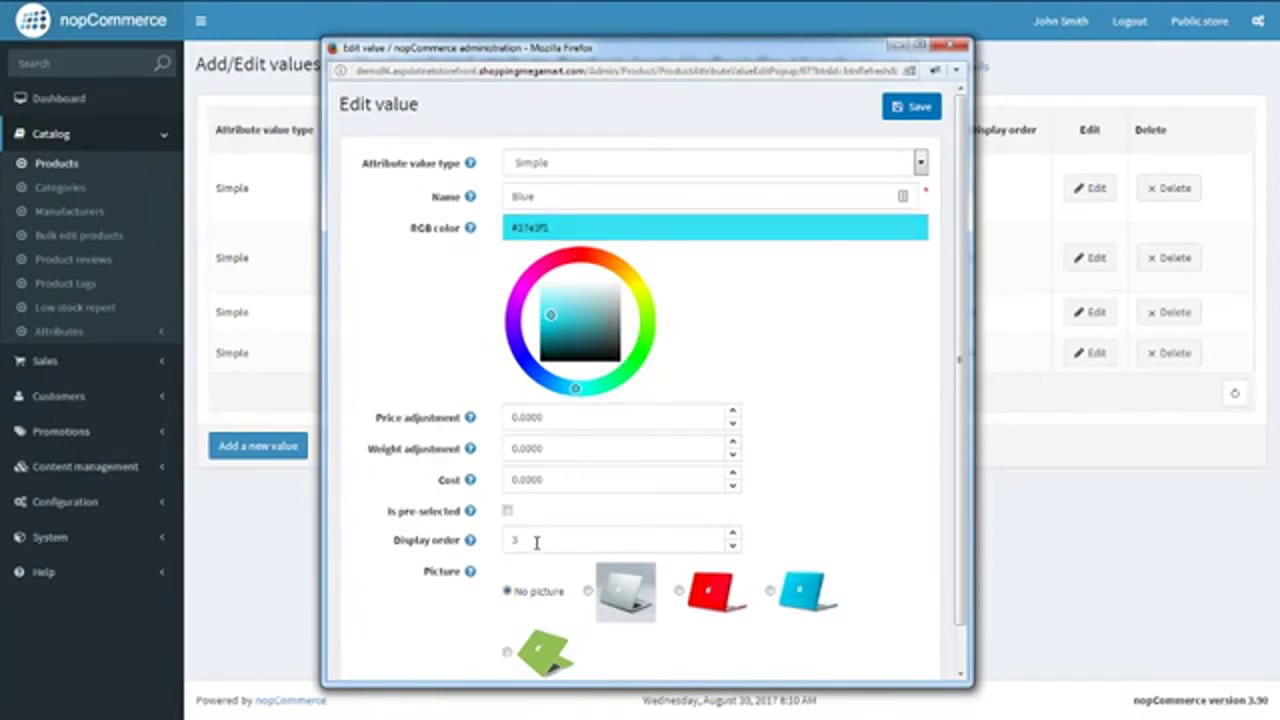
{"action": "left_click", "coordinate": [515, 421]}
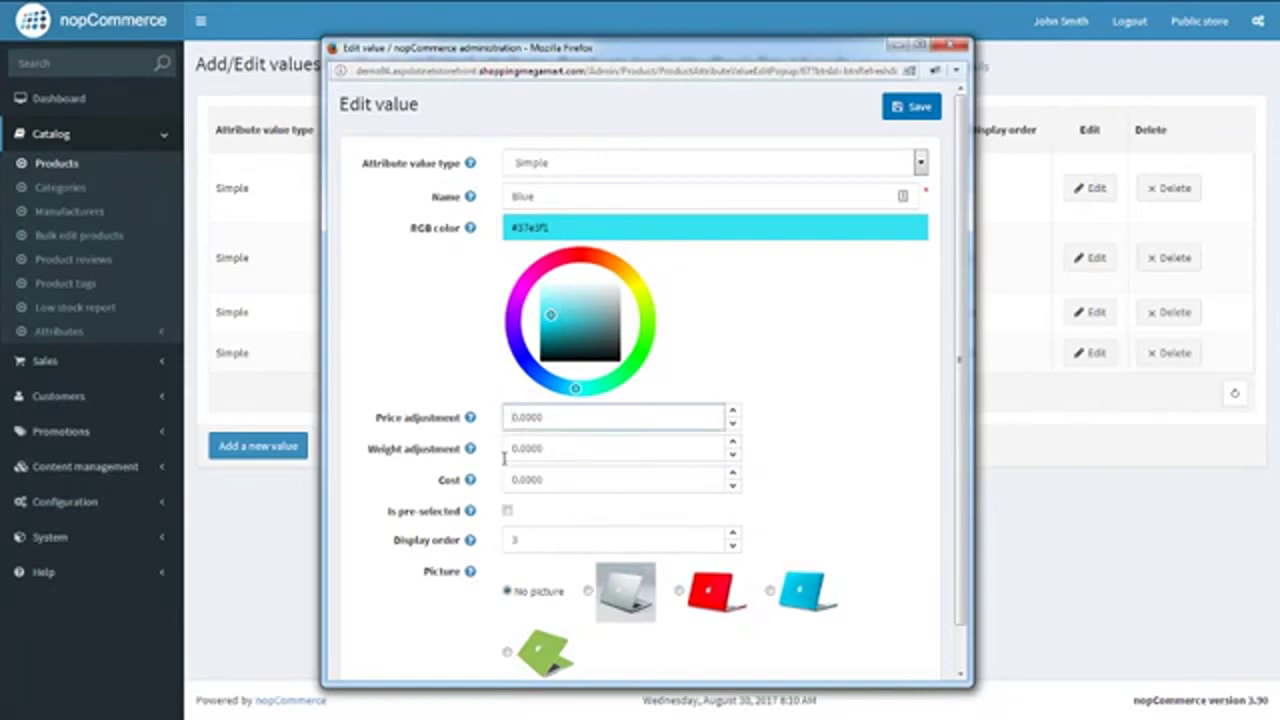
{"action": "key", "text": "BackSpace"}
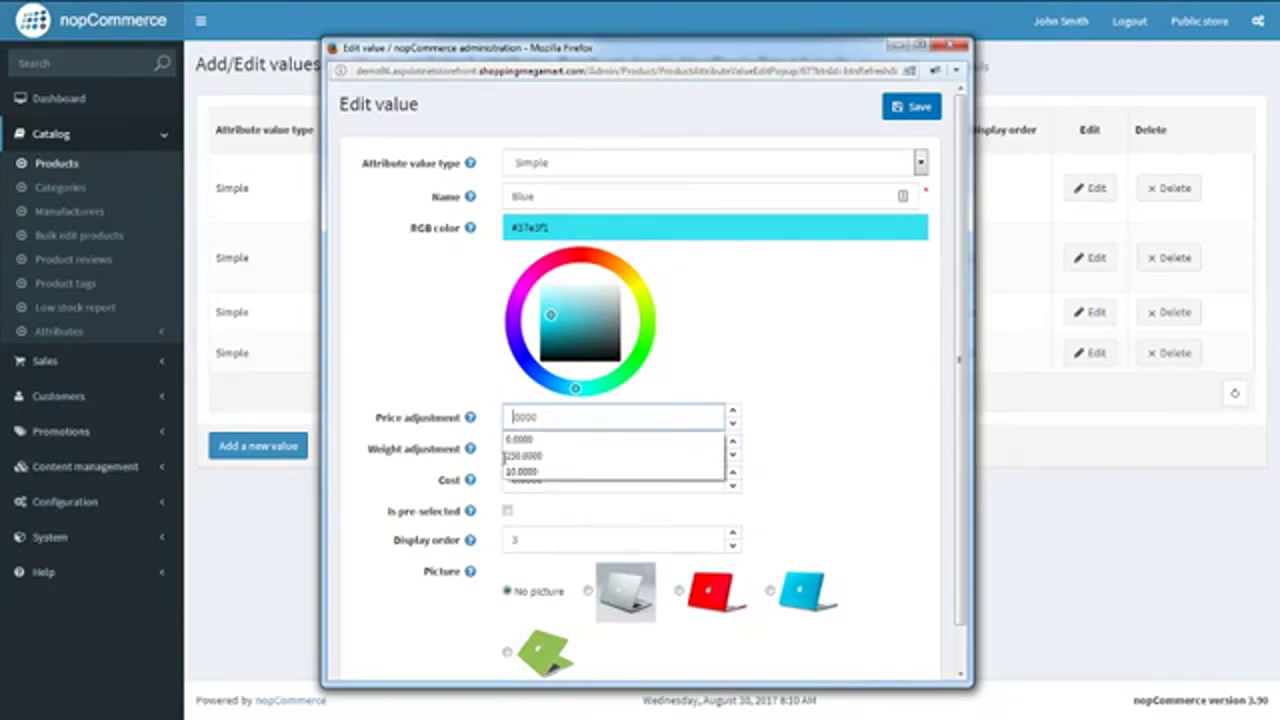
{"action": "key", "text": "Escape"}
{"action": "type", "text": "300"}
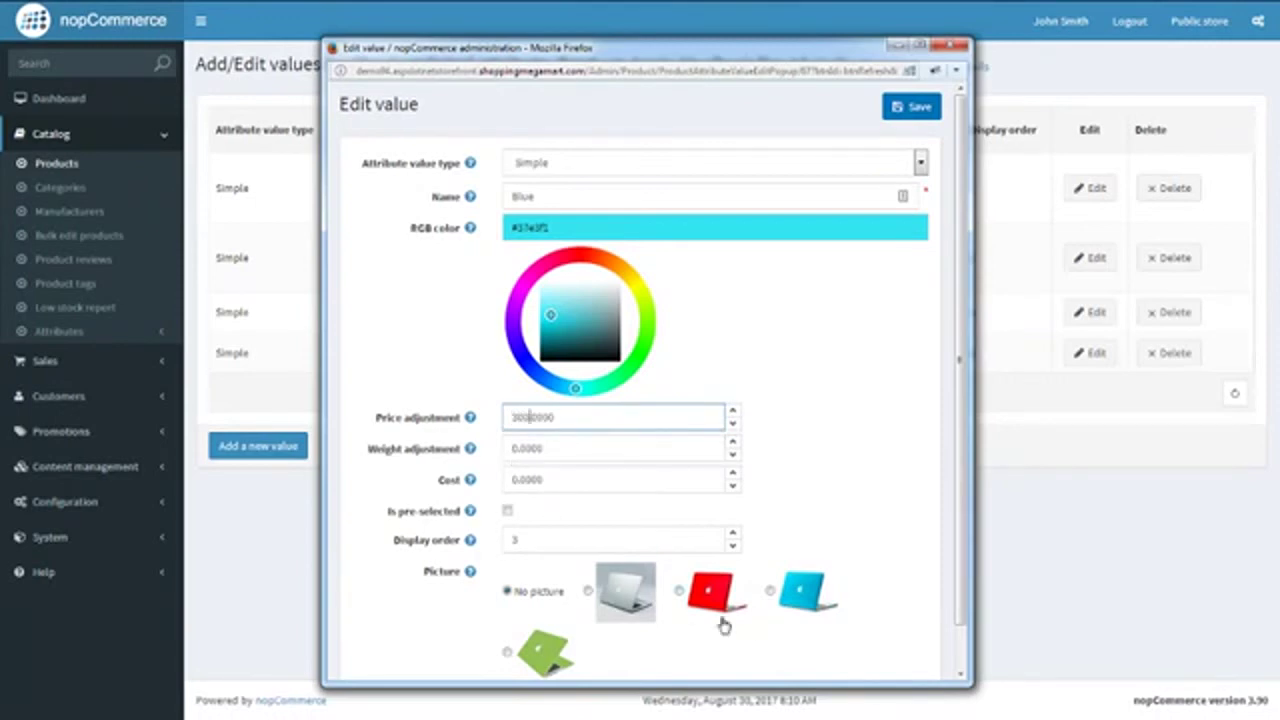
{"action": "left_click", "coordinate": [770, 590]}
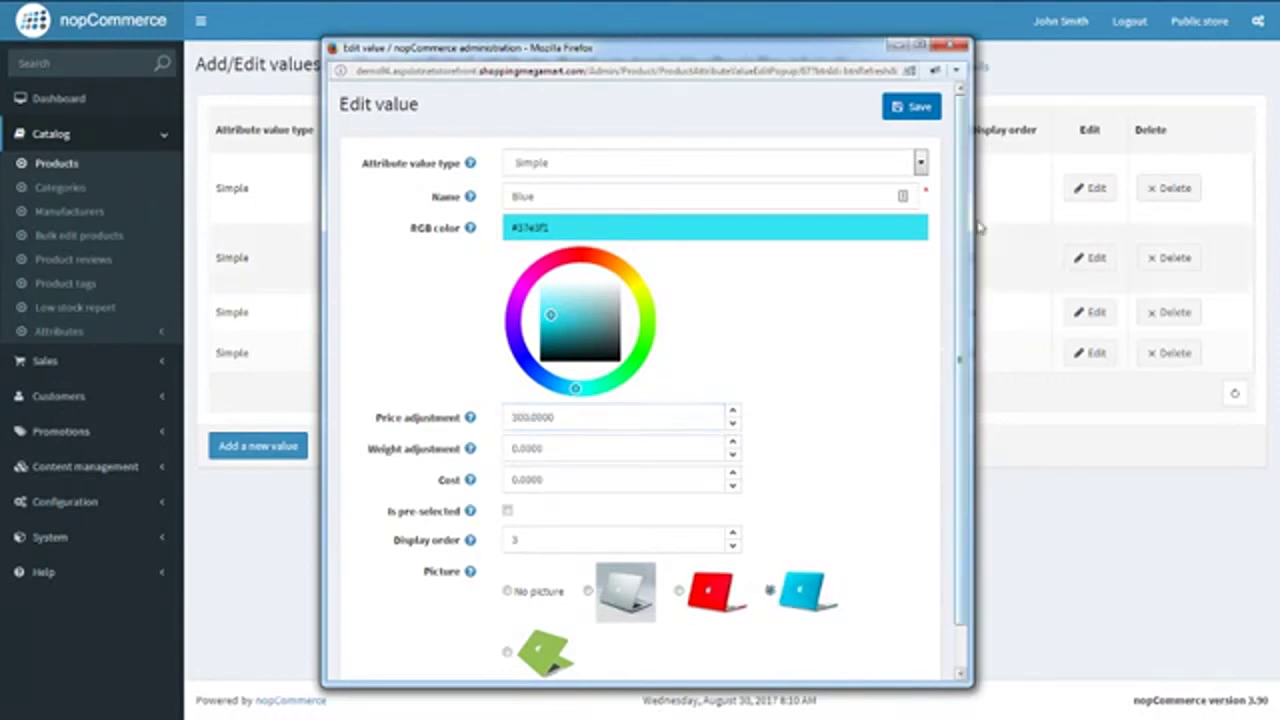
{"action": "left_click", "coordinate": [920, 112]}
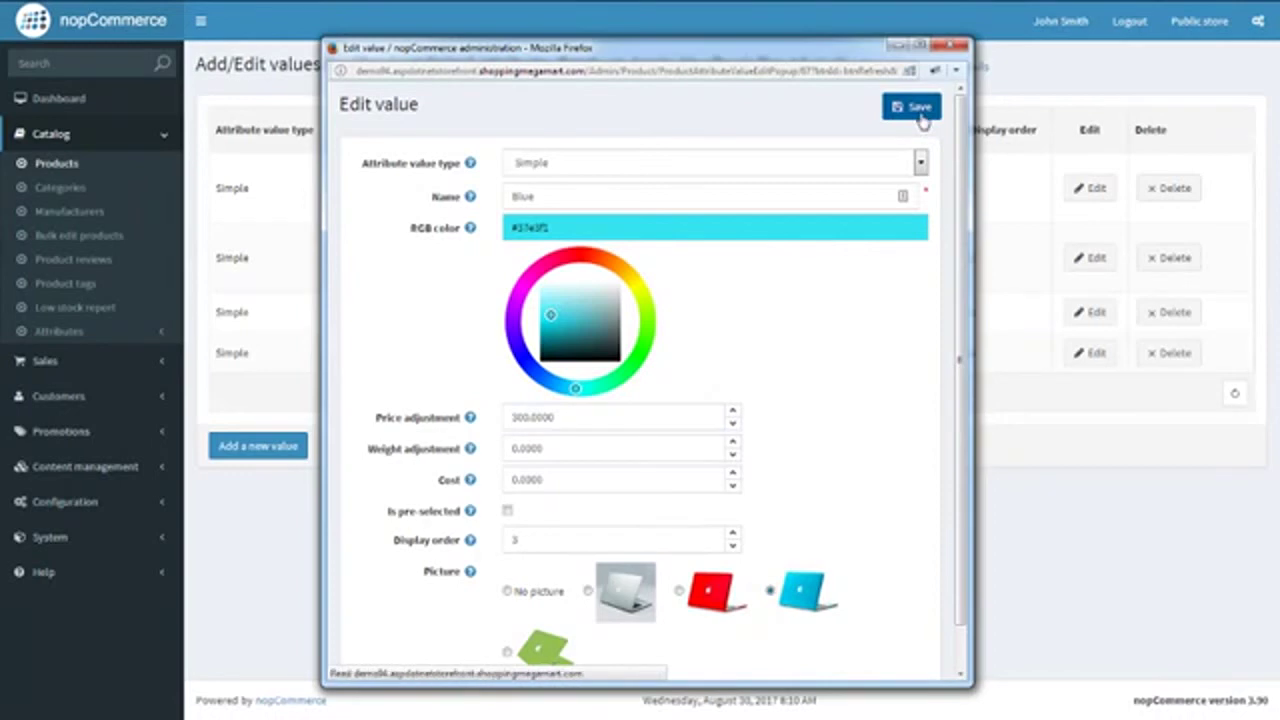
Give the Green value RGB color #81ca83, a price adjustment of 350 and the green laptop picture, and save it.
{"action": "left_click", "coordinate": [1097, 386]}
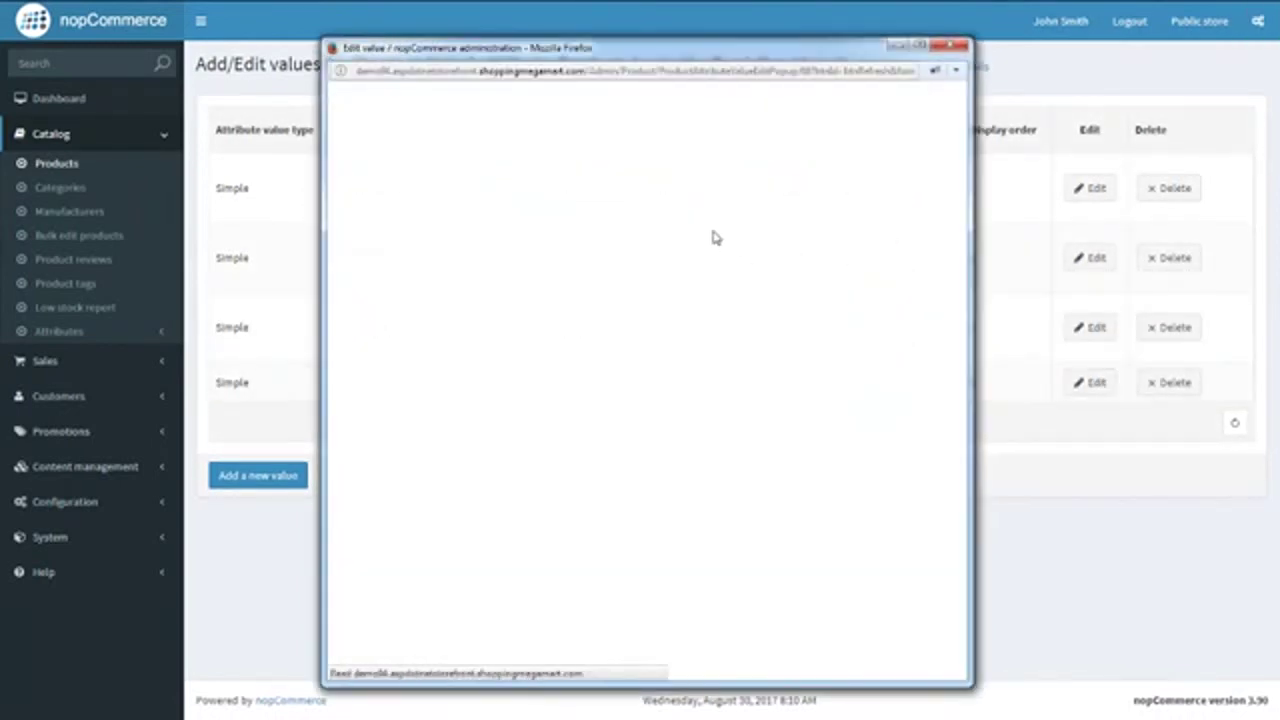
{"action": "left_click", "coordinate": [636, 352]}
{"action": "mouse_move", "coordinate": [523, 326]}
{"action": "left_mouse_down"}
{"action": "mouse_move", "coordinate": [563, 336]}
{"action": "mouse_move", "coordinate": [568, 318]}
{"action": "mouse_move", "coordinate": [574, 346]}
{"action": "mouse_move", "coordinate": [548, 310]}
{"action": "mouse_move", "coordinate": [568, 320]}
{"action": "mouse_move", "coordinate": [586, 308]}
{"action": "left_mouse_up"}
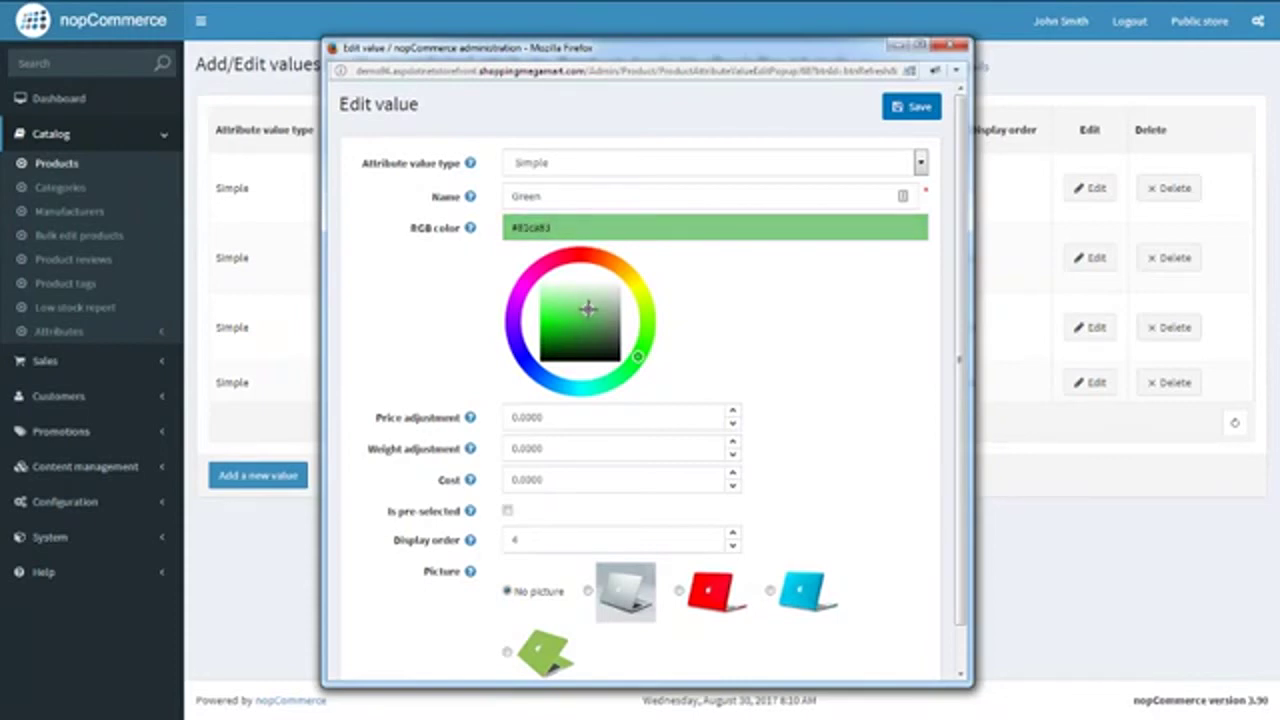
{"action": "left_click", "coordinate": [515, 417]}
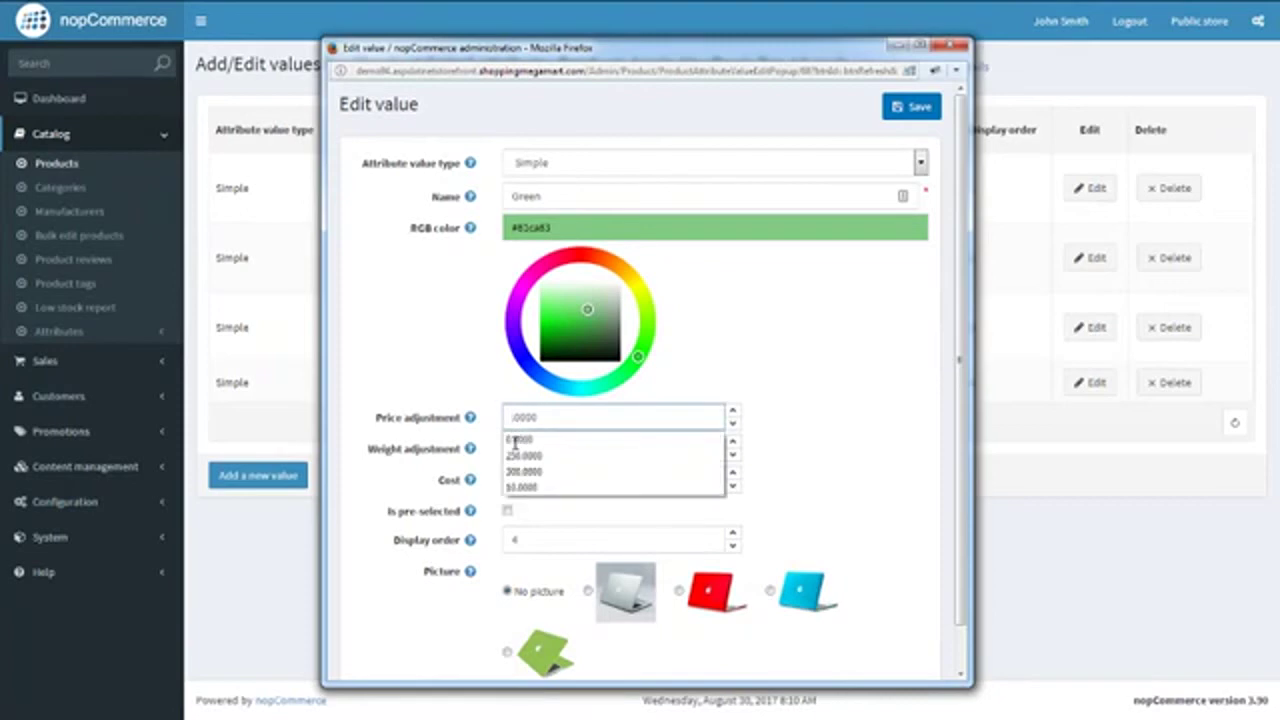
{"action": "type", "text": "350"}
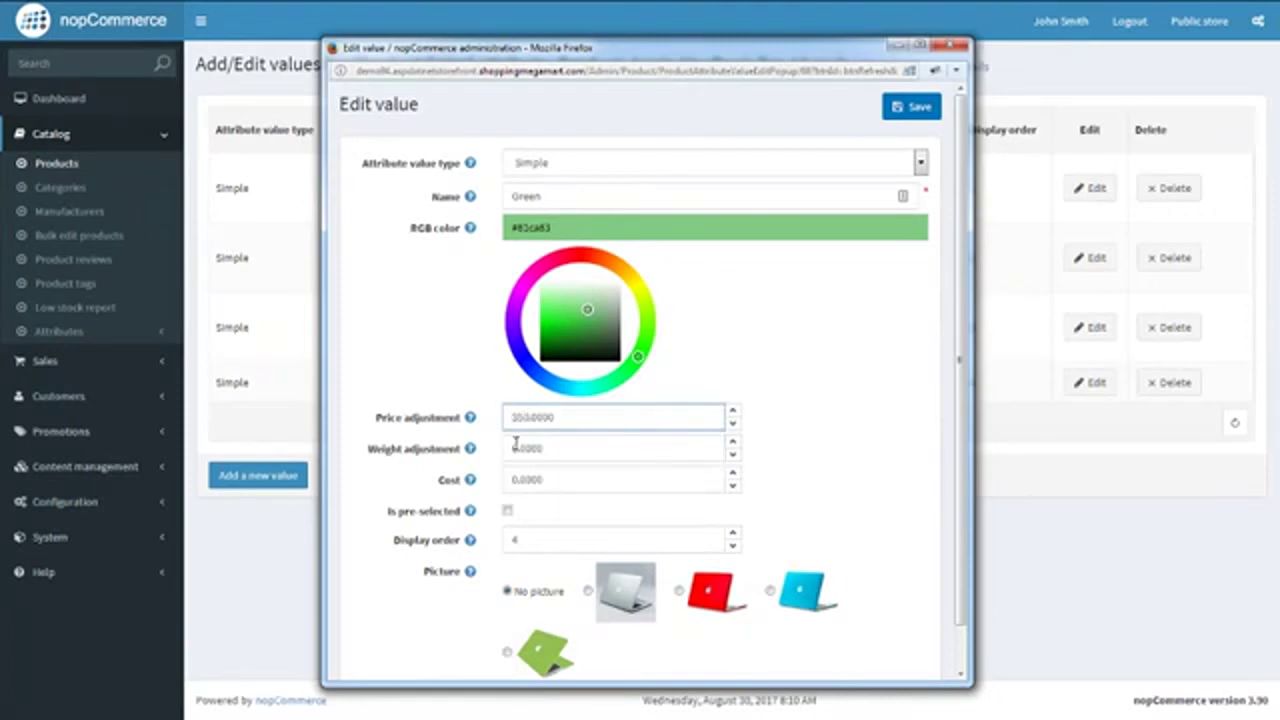
{"action": "left_click", "coordinate": [507, 651]}
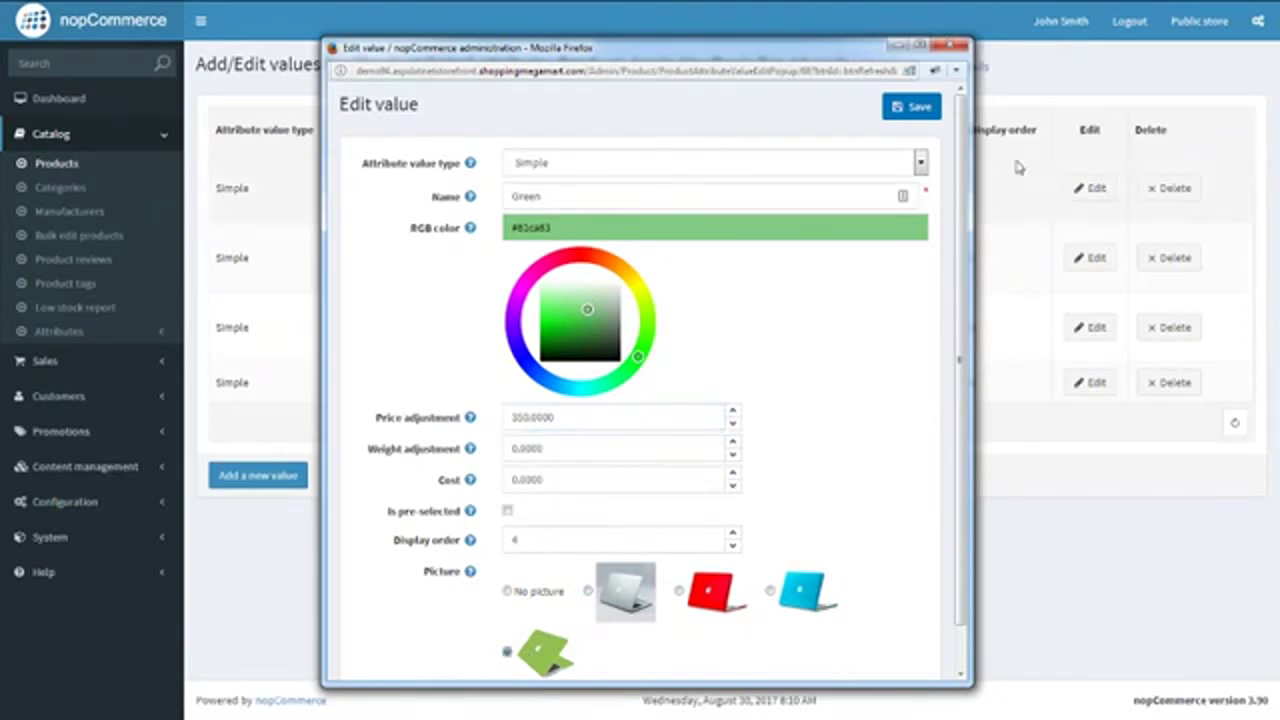
{"action": "left_click", "coordinate": [906, 114]}
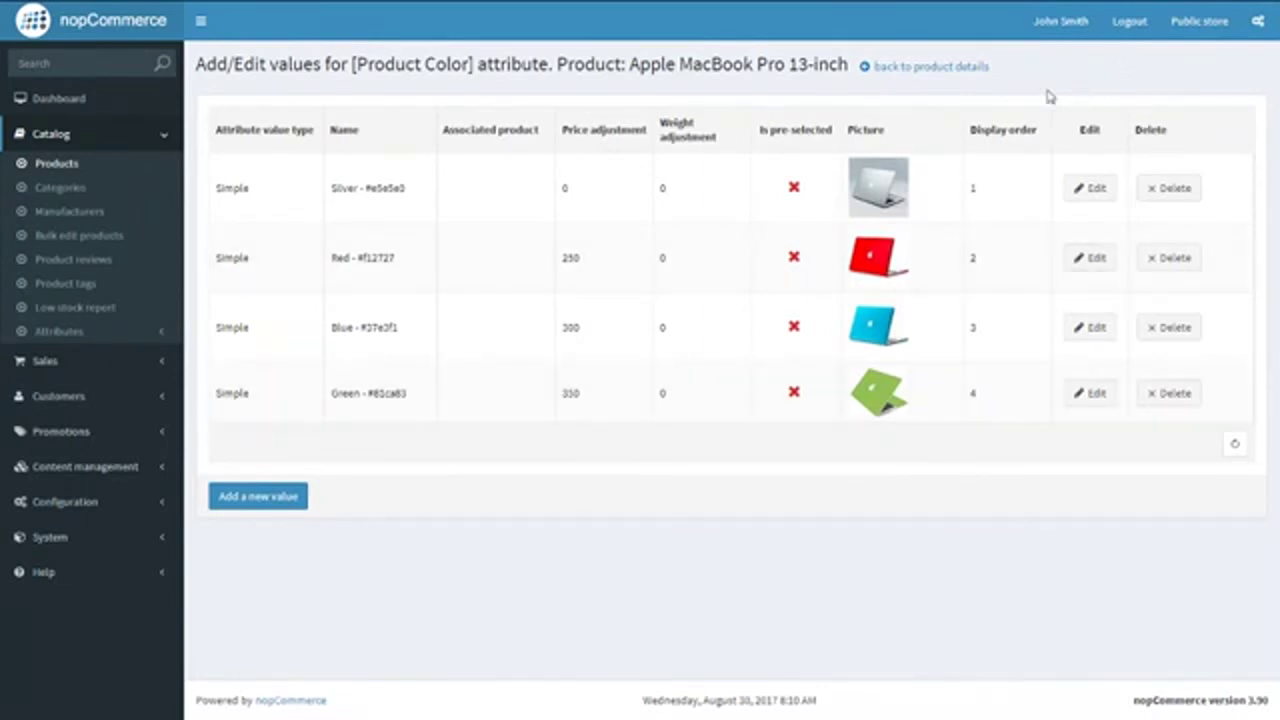
Return to the MacBook's product details, show its product attributes, and save the product while keeping it open for editing.
{"action": "left_click", "coordinate": [910, 70]}
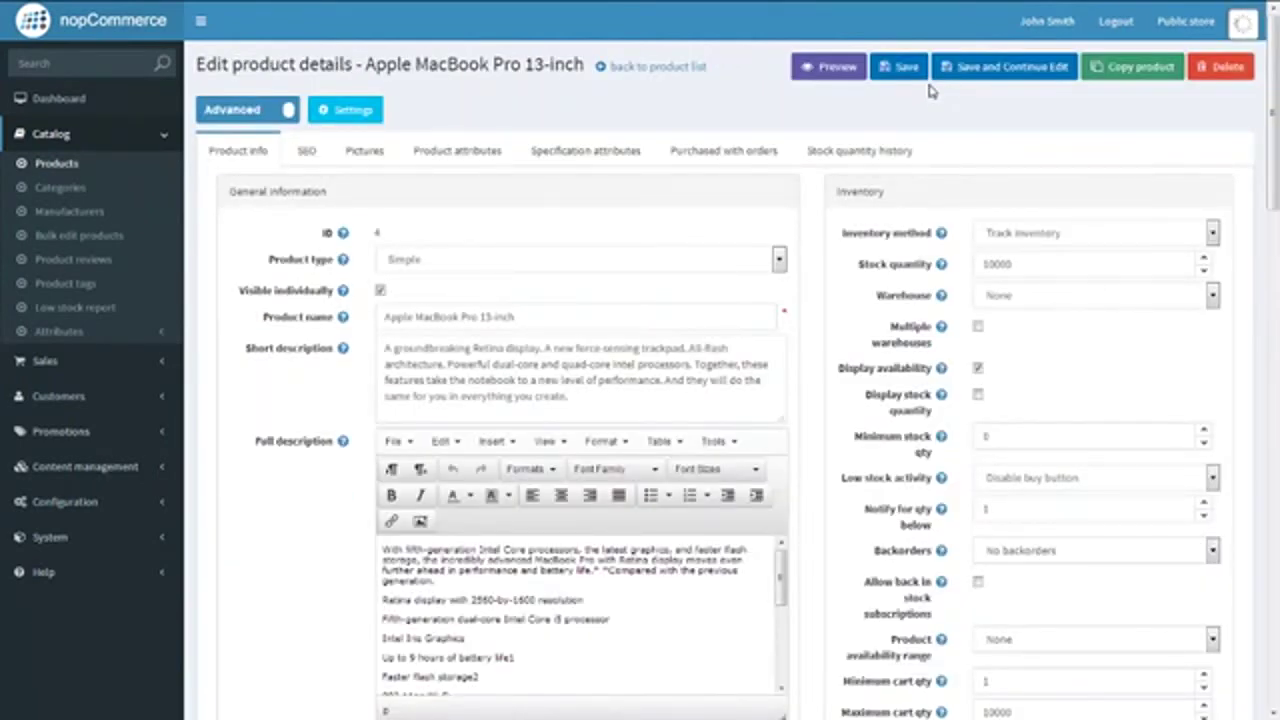
{"action": "left_click", "coordinate": [470, 152]}
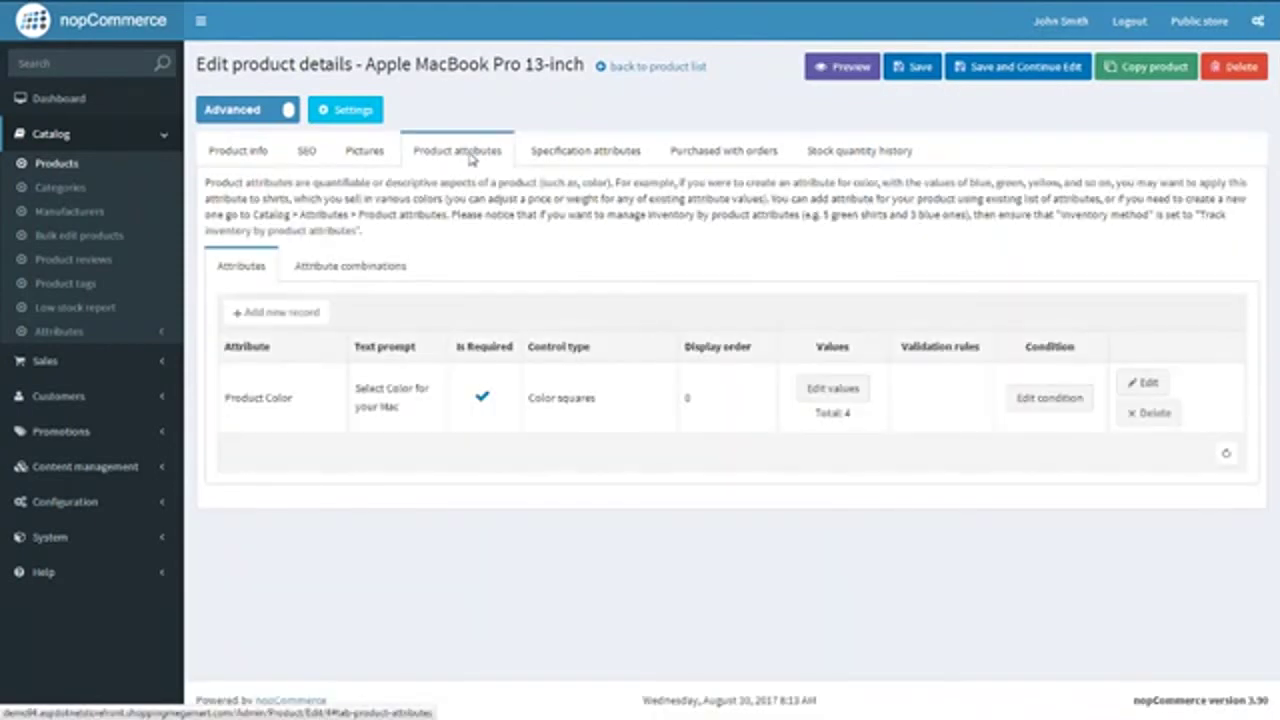
{"action": "left_click", "coordinate": [998, 84]}
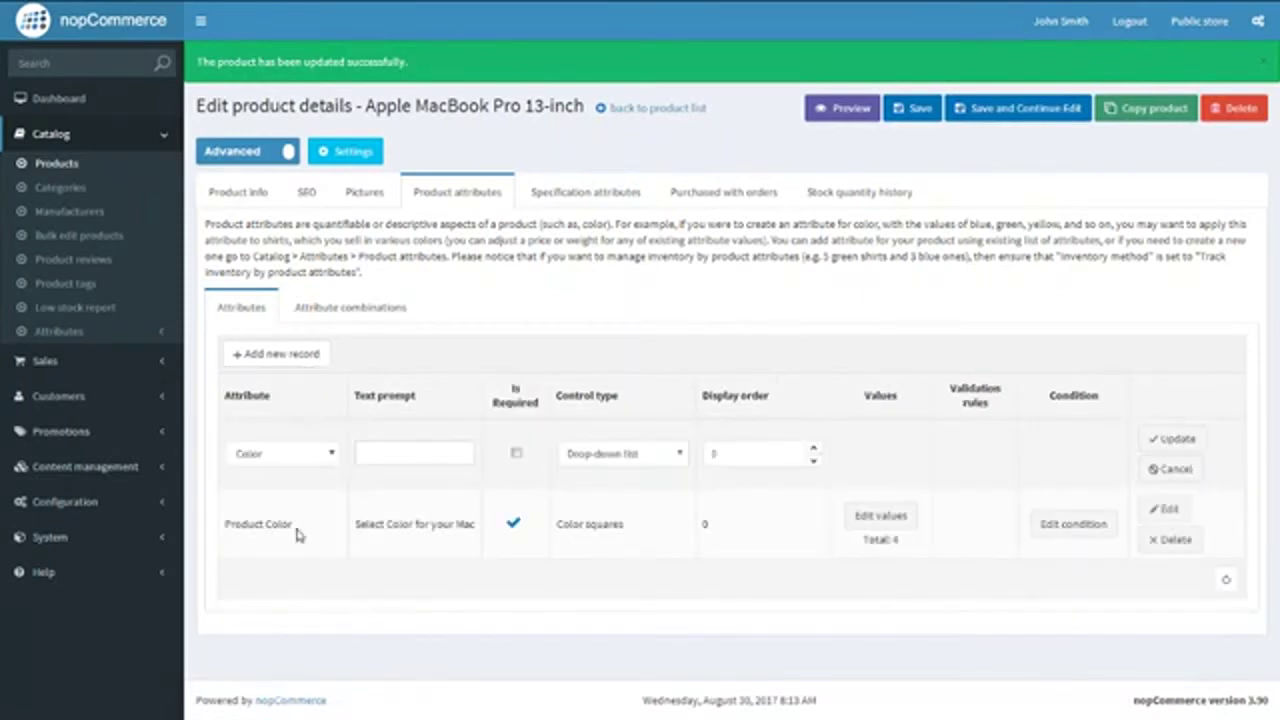
Choose the Size attribute for the new record and enter the text prompt "Product is available for two different size options".
{"action": "left_click", "coordinate": [300, 455]}
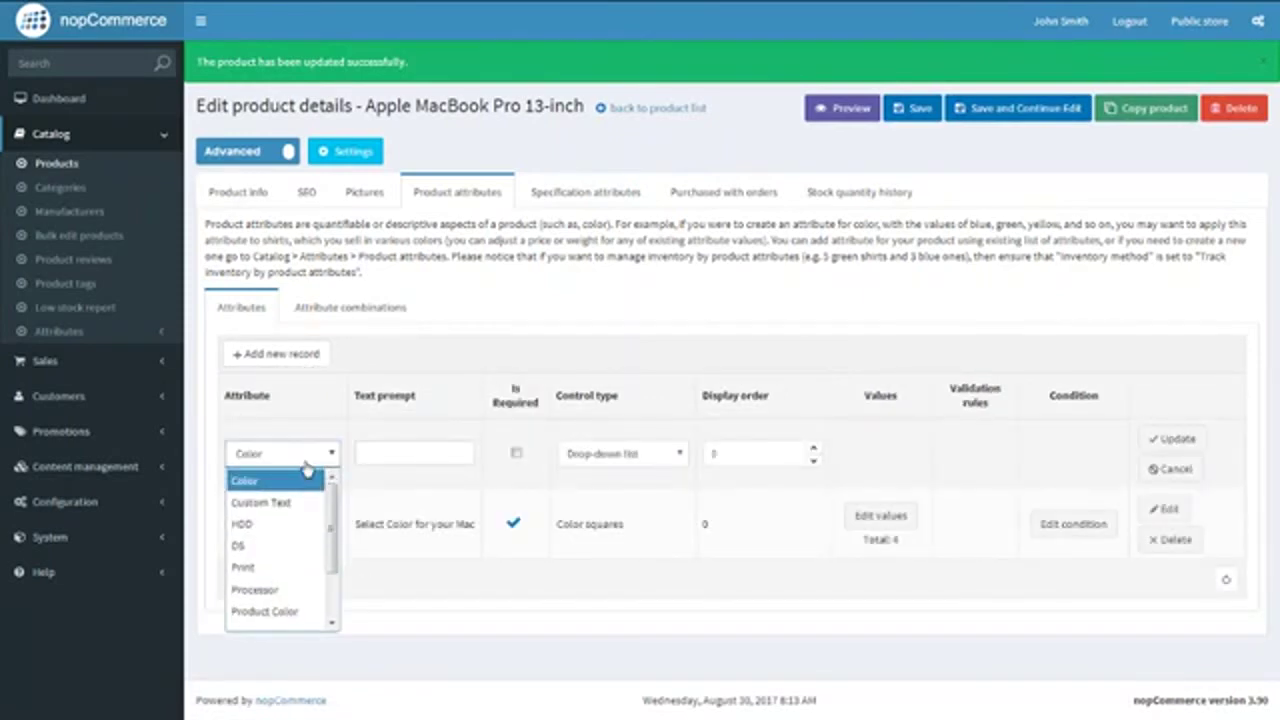
{"action": "scroll", "coordinate": [301, 605], "scroll_direction": "down", "scroll_amount": 1}
{"action": "left_click", "coordinate": [300, 605]}
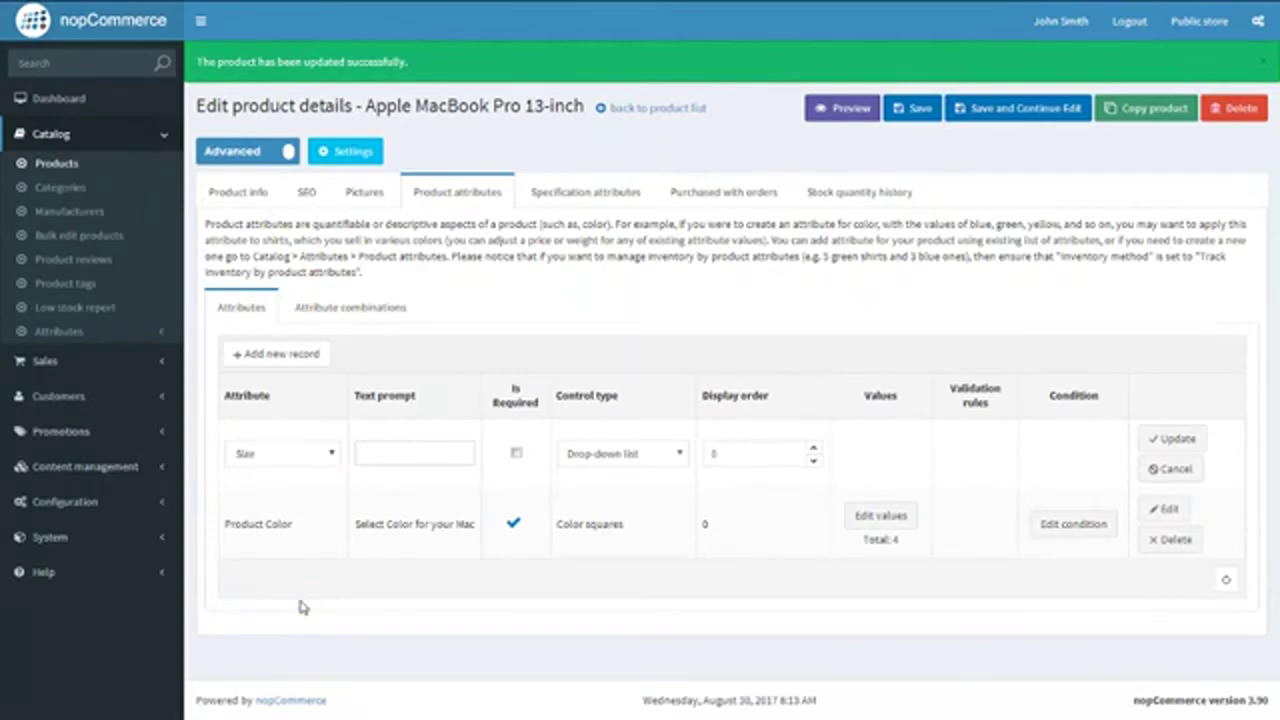
{"action": "left_click", "coordinate": [401, 449]}
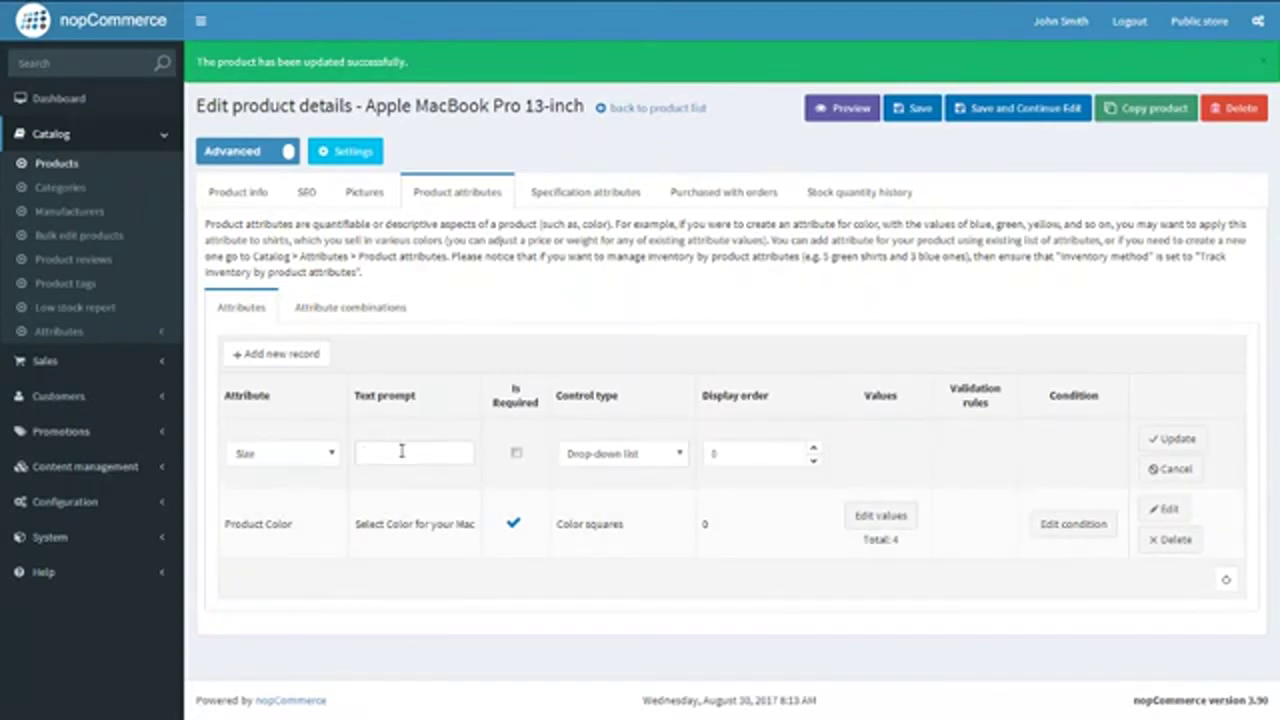
{"action": "type", "text": "Product"}
{"action": "type", "text": "s availab"}
{"action": "type", "text": "le for two"}
{"action": "type", "text": " different"}
{"action": "type", "text": " size o"}
{"action": "type", "text": "ptions"}
Make the Size attribute required, shown as a radio button list with display order 2, and save the record.
{"action": "left_click", "coordinate": [517, 455]}
{"action": "left_click", "coordinate": [668, 466]}
{"action": "left_click", "coordinate": [650, 502]}
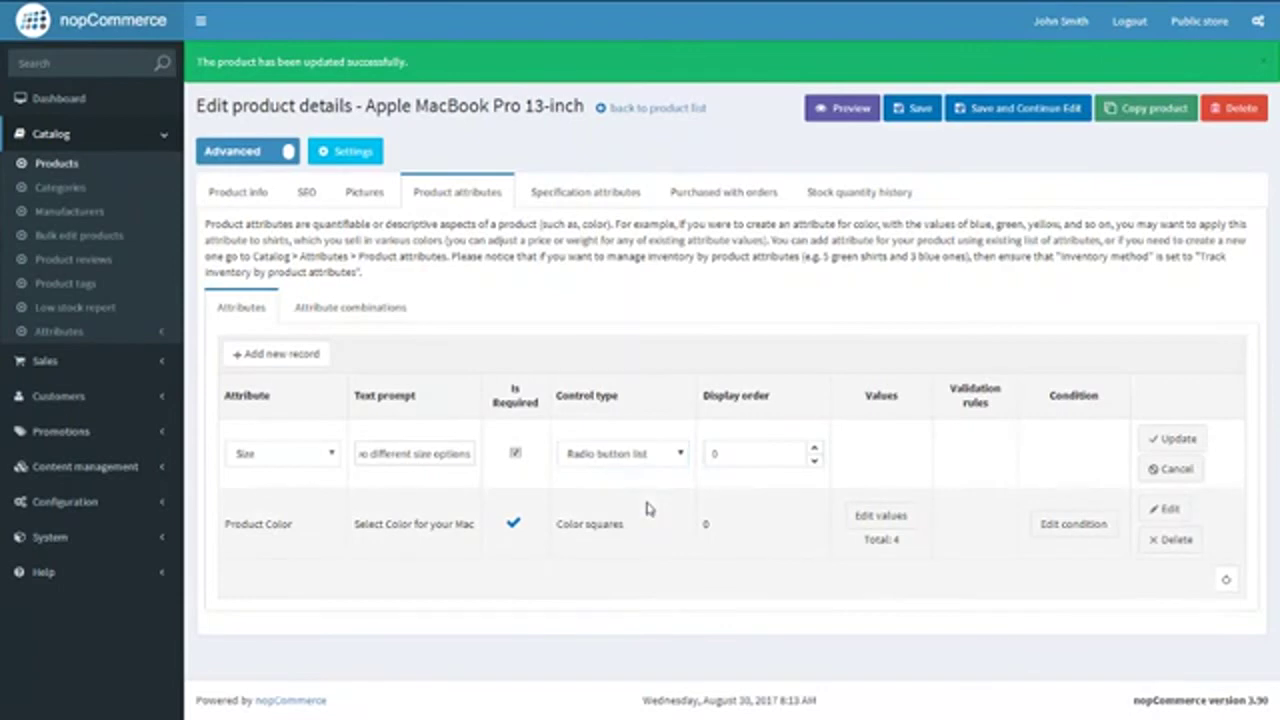
{"action": "left_click", "coordinate": [815, 448]}
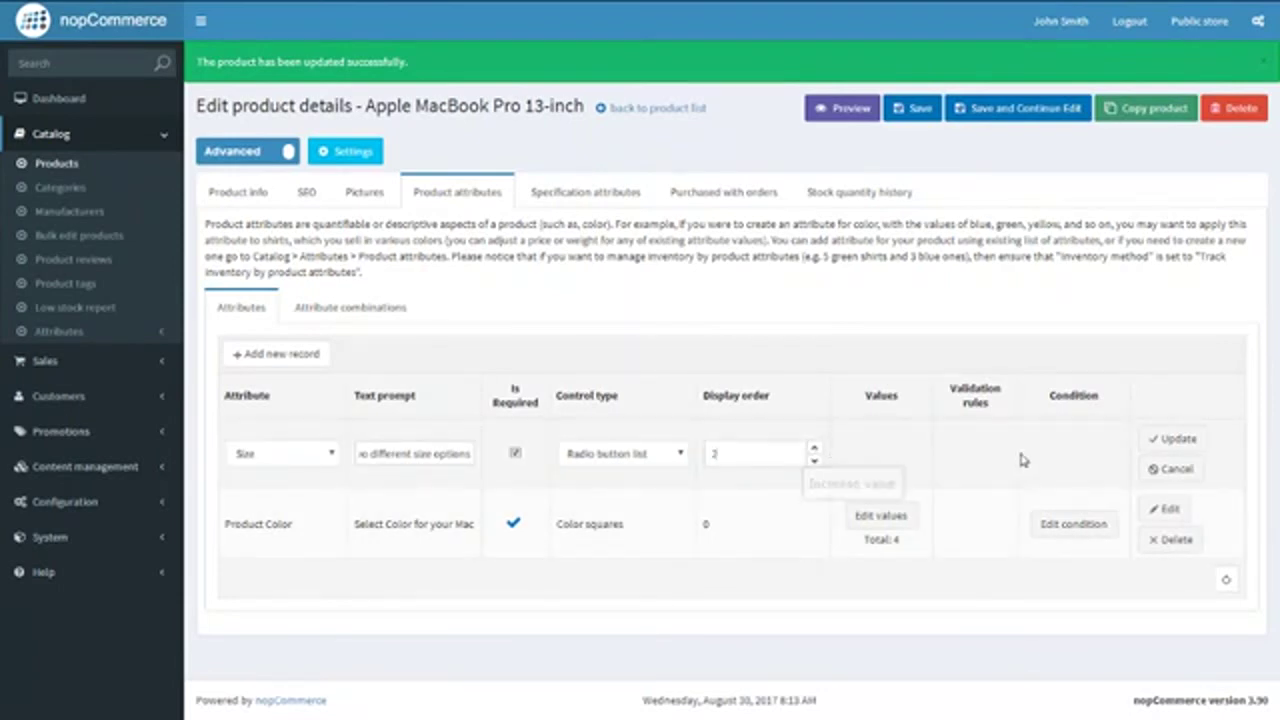
{"action": "left_click", "coordinate": [1174, 449]}
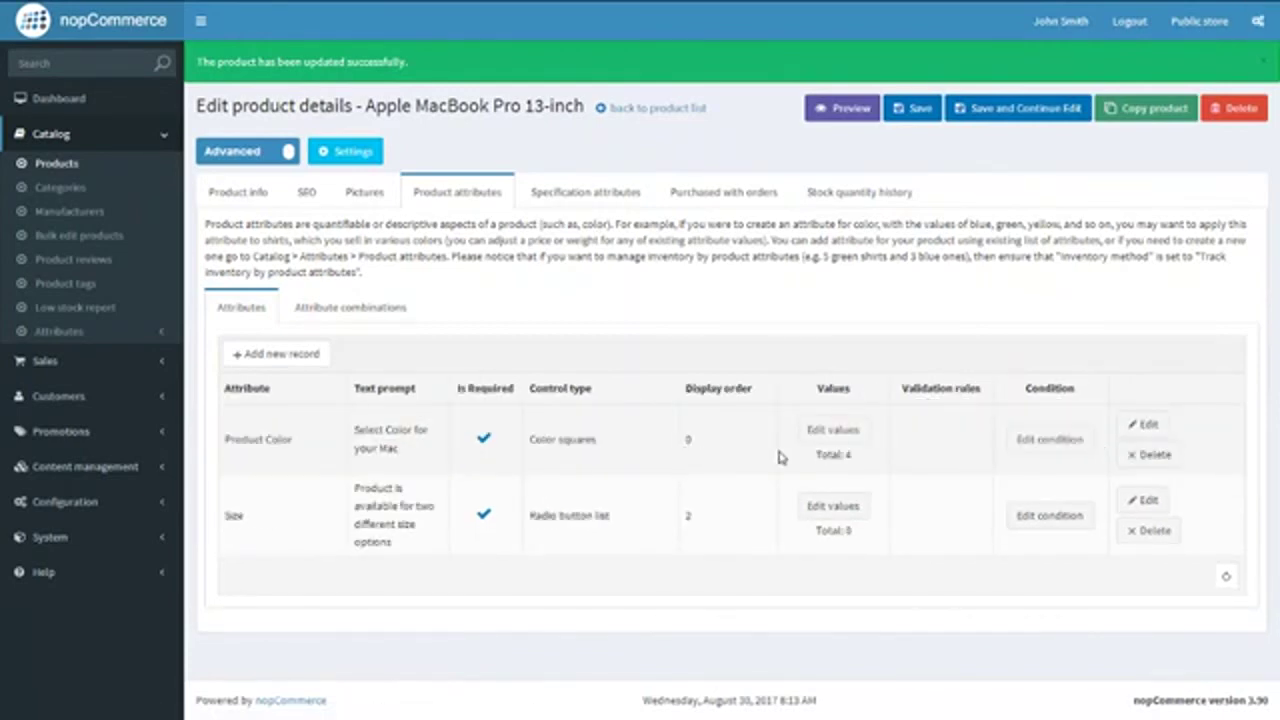
Set the Product Color attribute's display order to 1 and update its record.
{"action": "left_click", "coordinate": [1141, 432]}
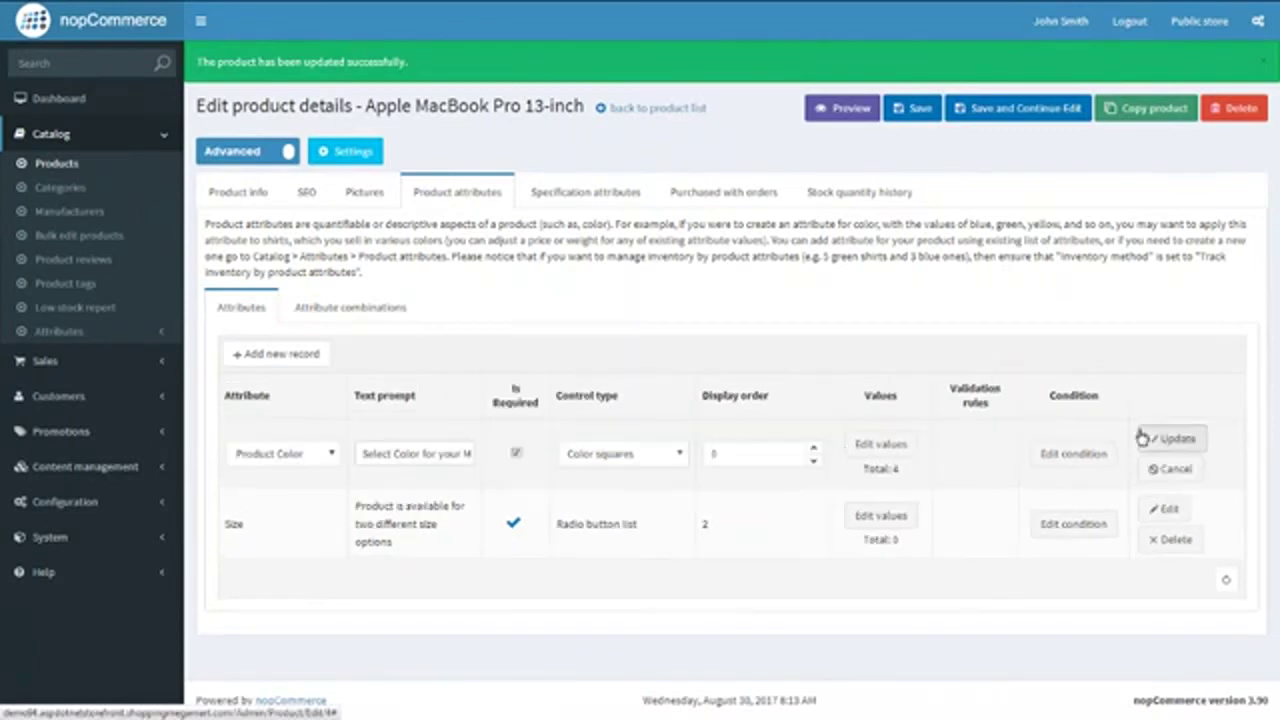
{"action": "left_click", "coordinate": [817, 453]}
{"action": "left_click", "coordinate": [1172, 438]}
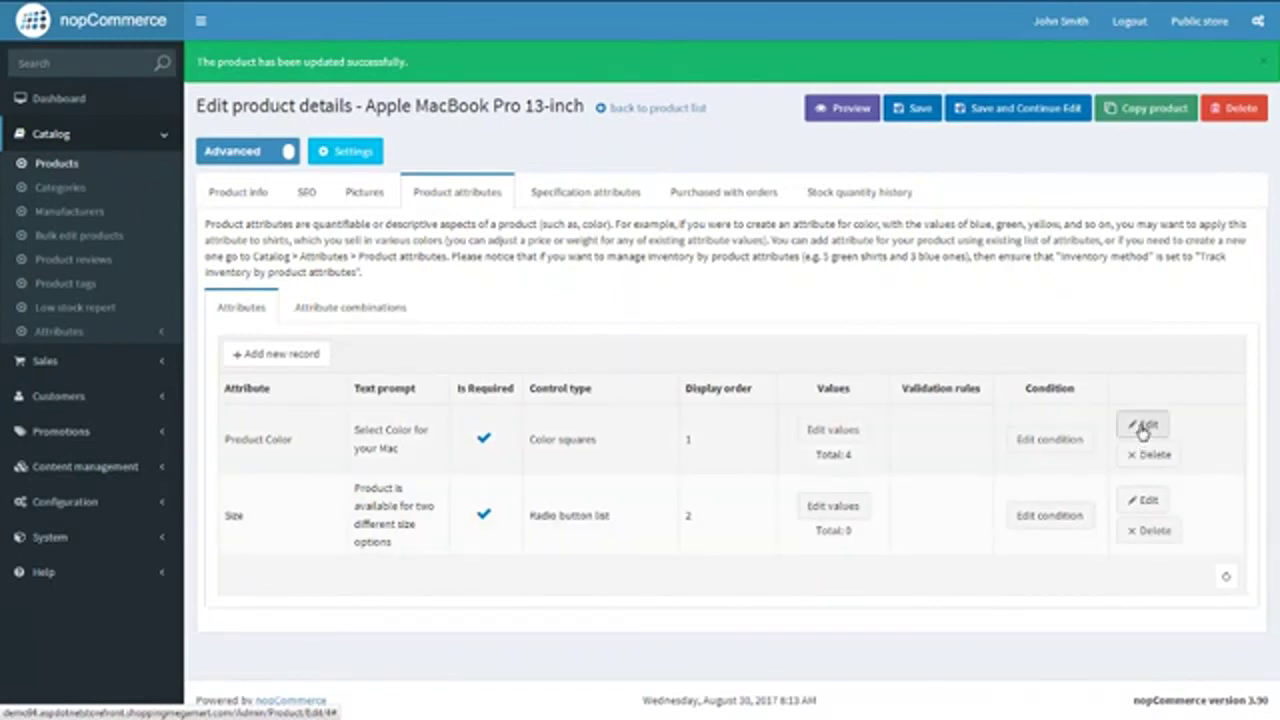
Set the display order to 2 for Product Color and to 1 for Size, updating each record.
{"action": "left_click", "coordinate": [1143, 428]}
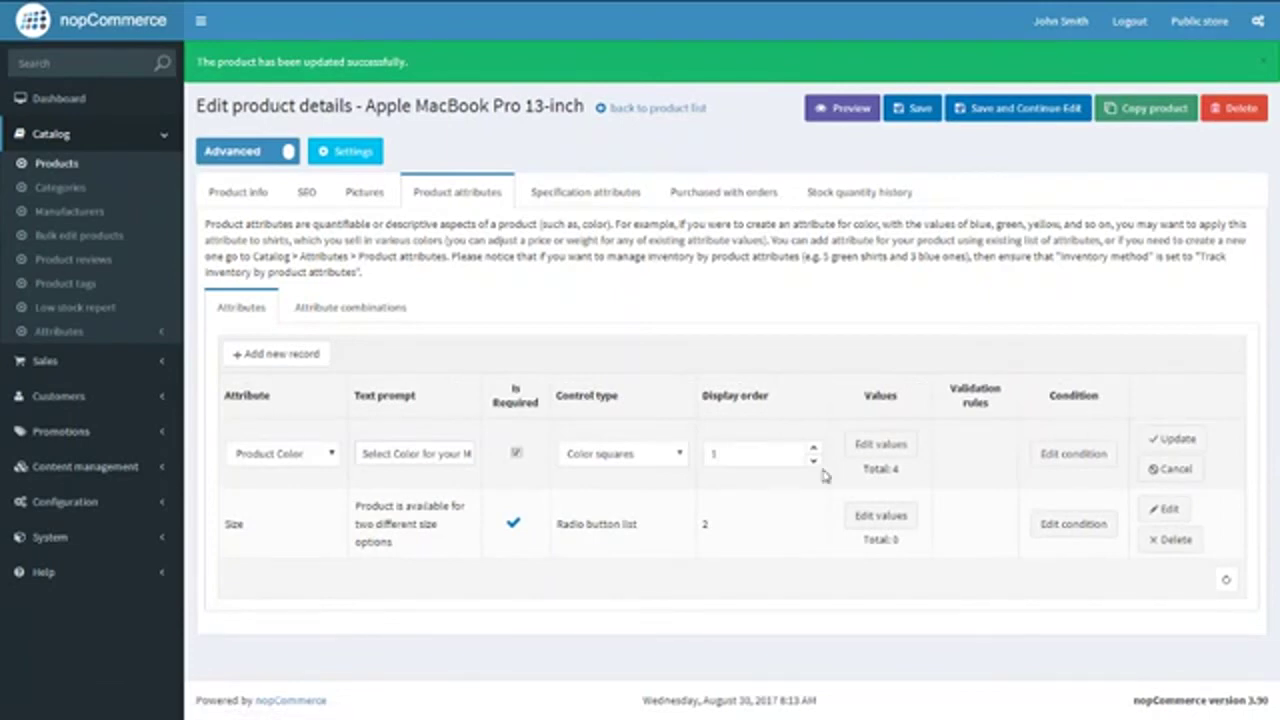
{"action": "left_click", "coordinate": [1172, 436]}
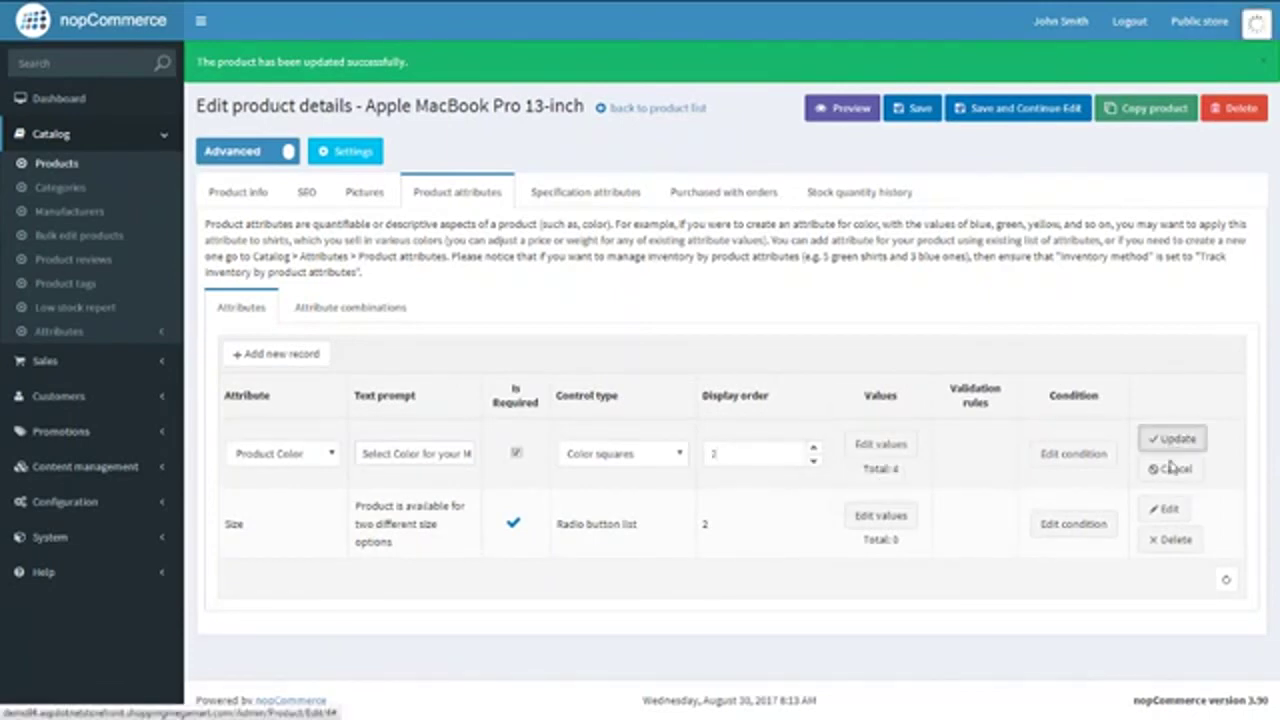
{"action": "left_click", "coordinate": [1145, 508]}
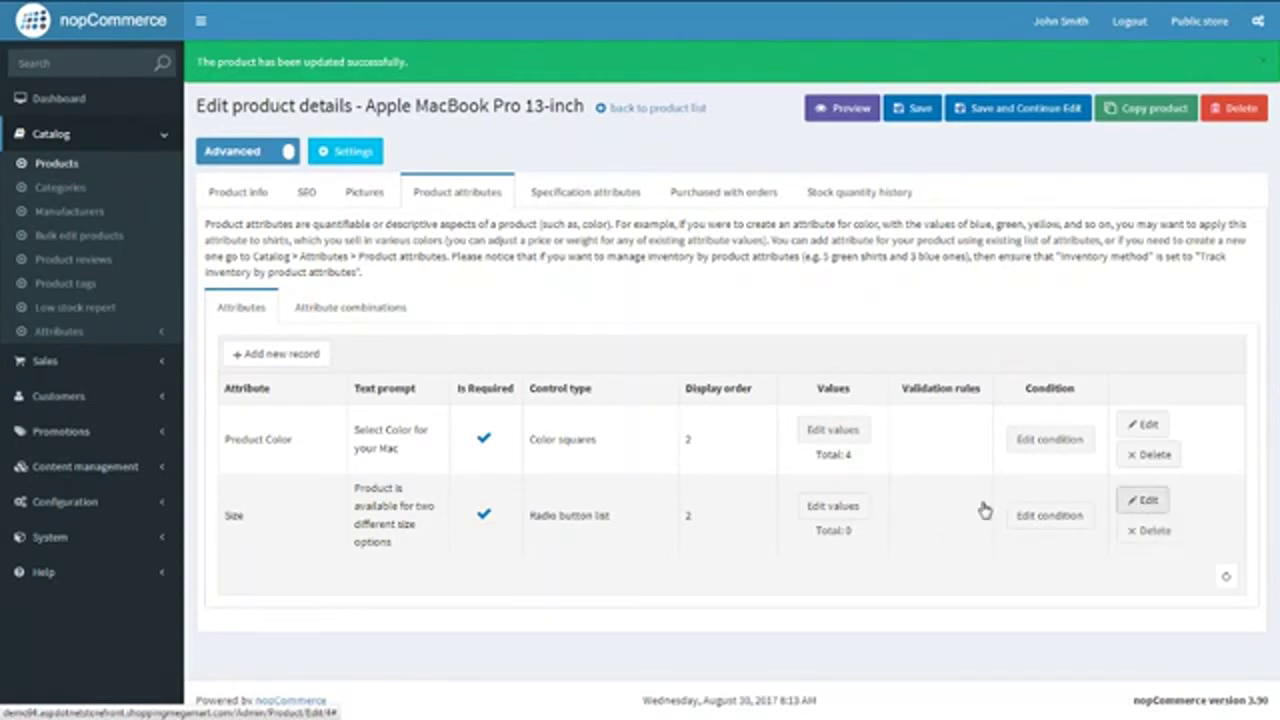
{"action": "left_click", "coordinate": [814, 518]}
{"action": "left_click", "coordinate": [815, 532]}
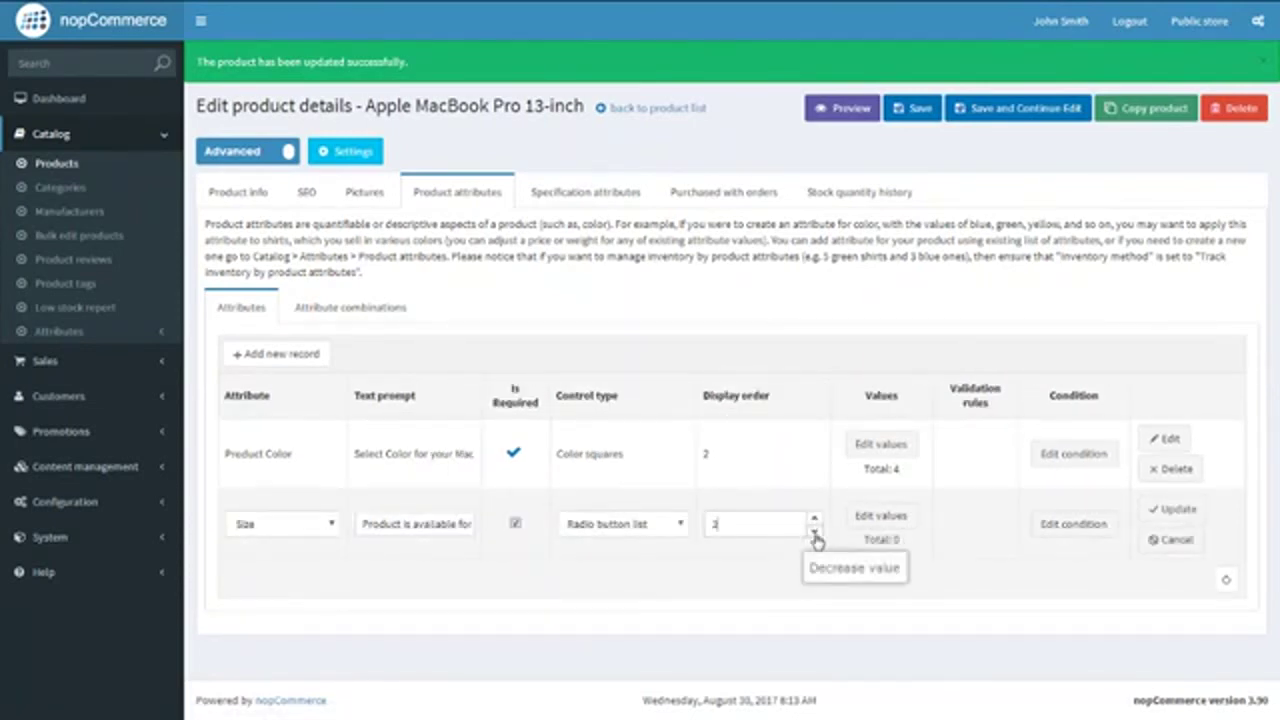
{"action": "left_click", "coordinate": [1172, 511]}
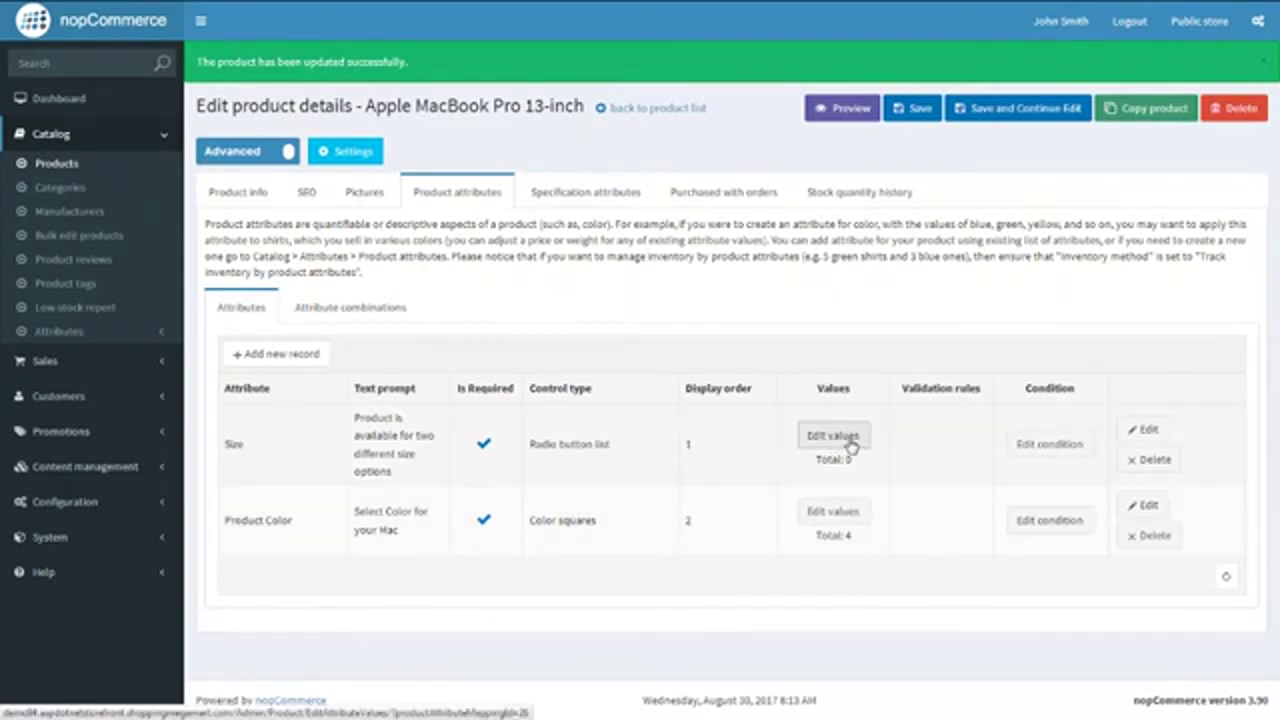
Open the Size attribute's list of values and add a value named 13.3 inch with display order 1, saving it.
{"action": "left_click_drag", "start_coordinate": [856, 462], "coordinate": [818, 462]}
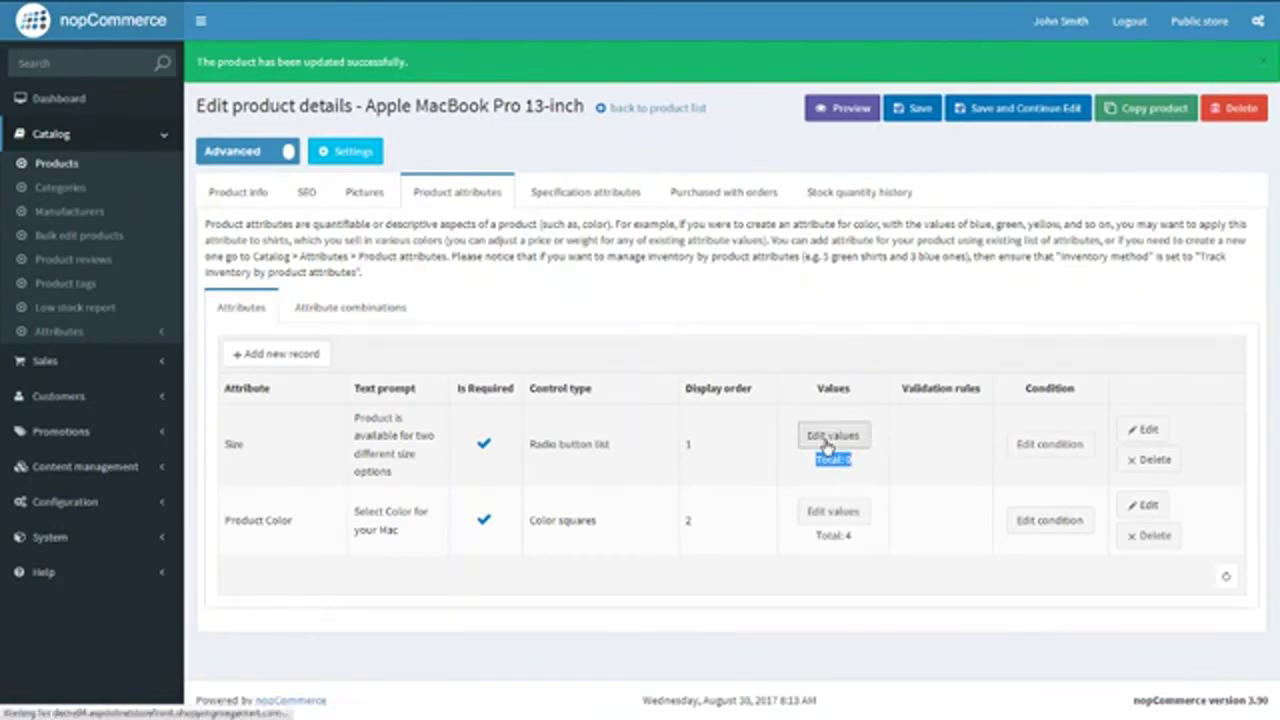
{"action": "left_click", "coordinate": [826, 450]}
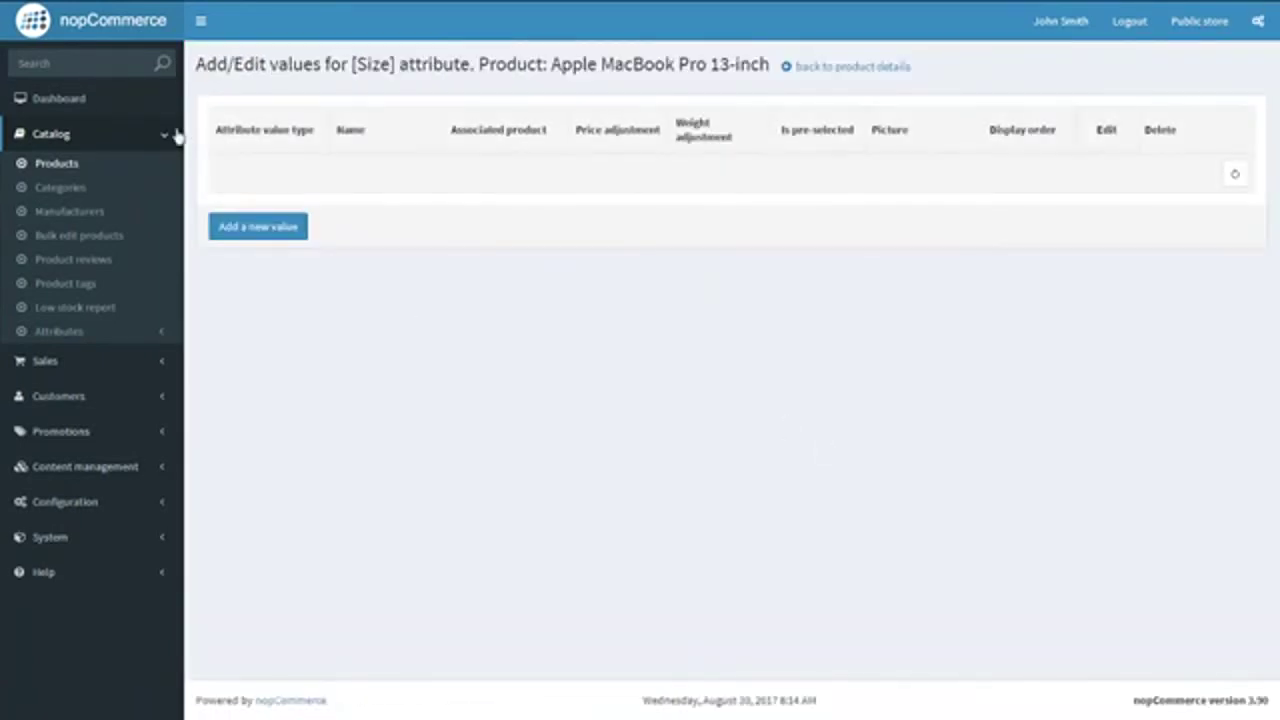
{"action": "left_click", "coordinate": [260, 230]}
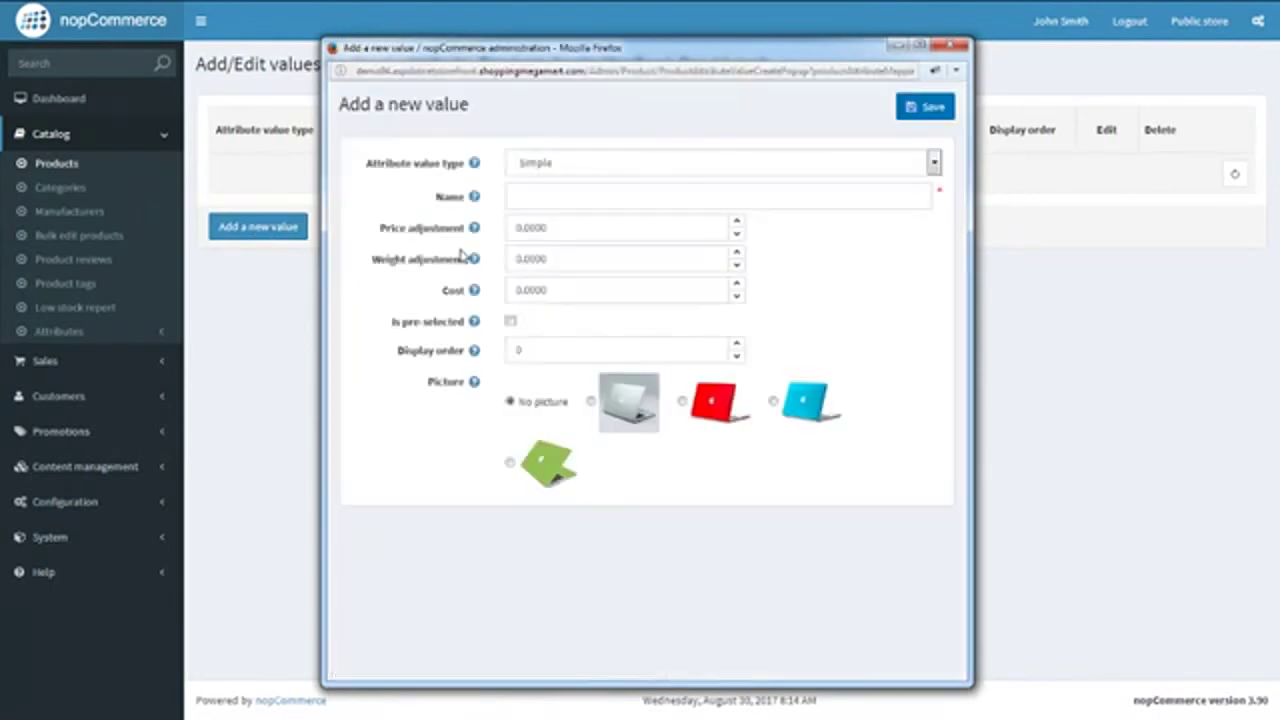
{"action": "left_click", "coordinate": [612, 196]}
{"action": "type", "text": "1"}
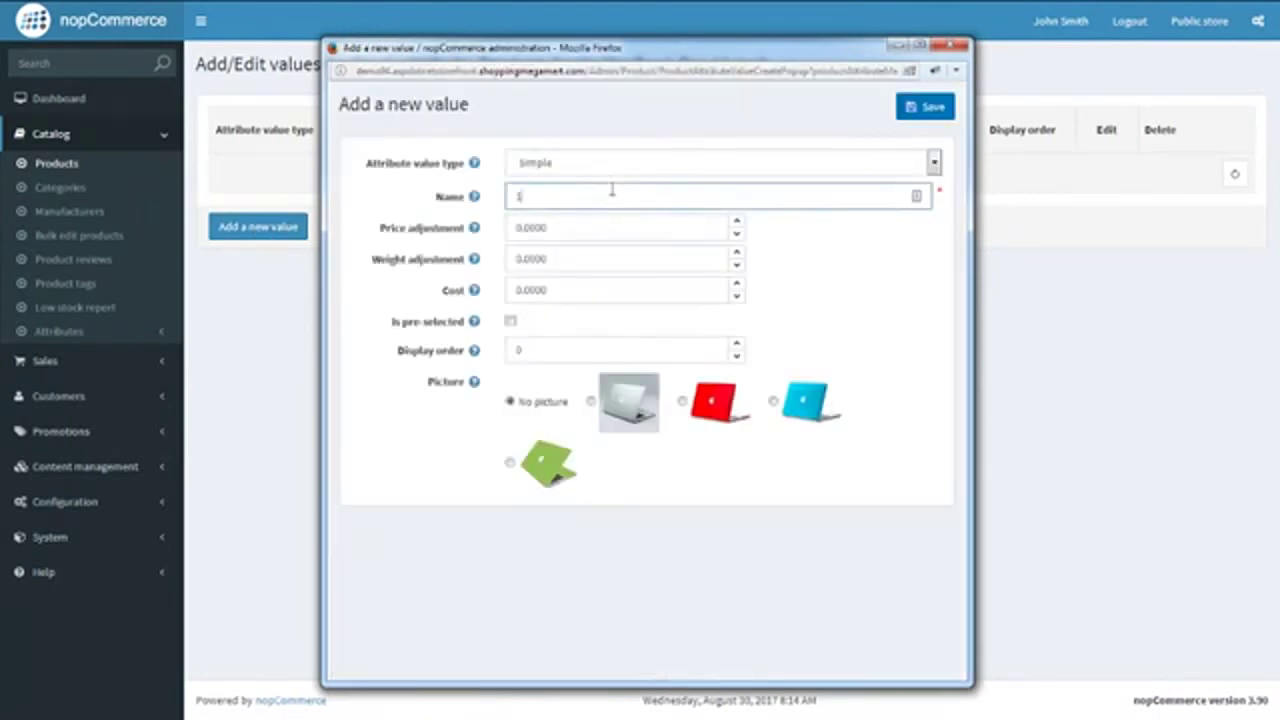
{"action": "type", "text": "3.3 inch"}
{"action": "left_click", "coordinate": [565, 352]}
{"action": "key", "text": "BackSpace"}
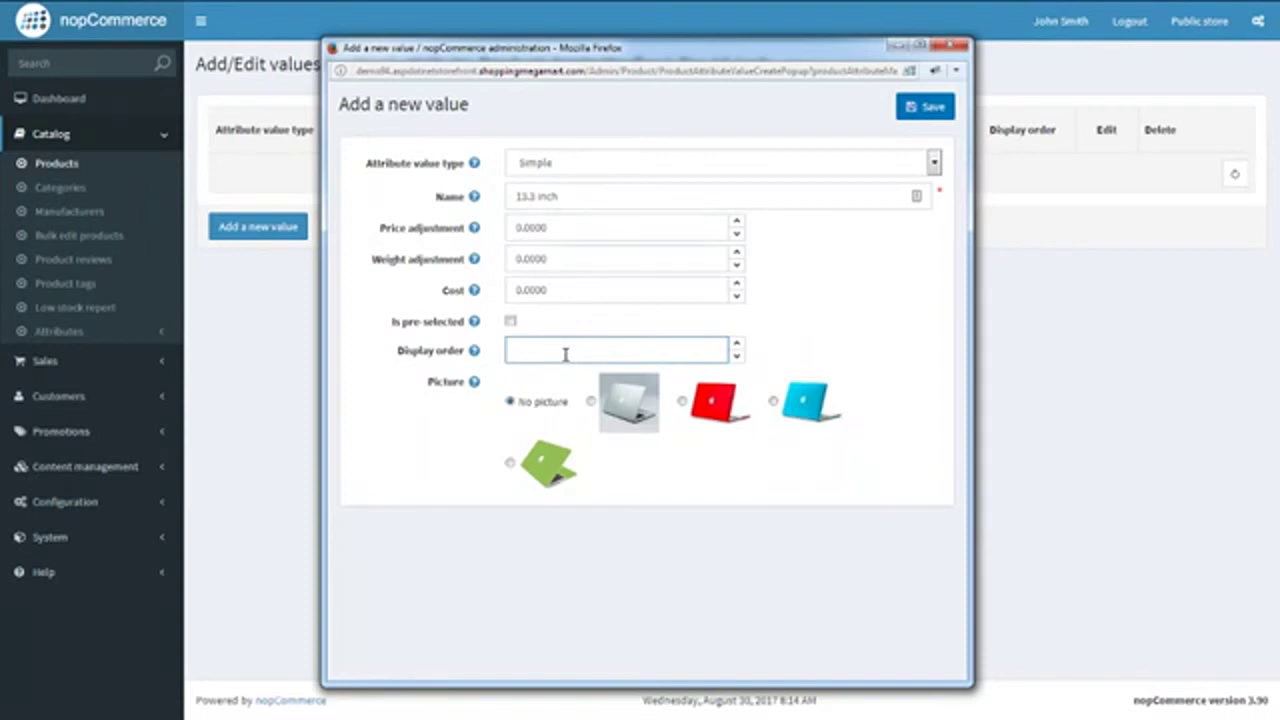
{"action": "type", "text": "1"}
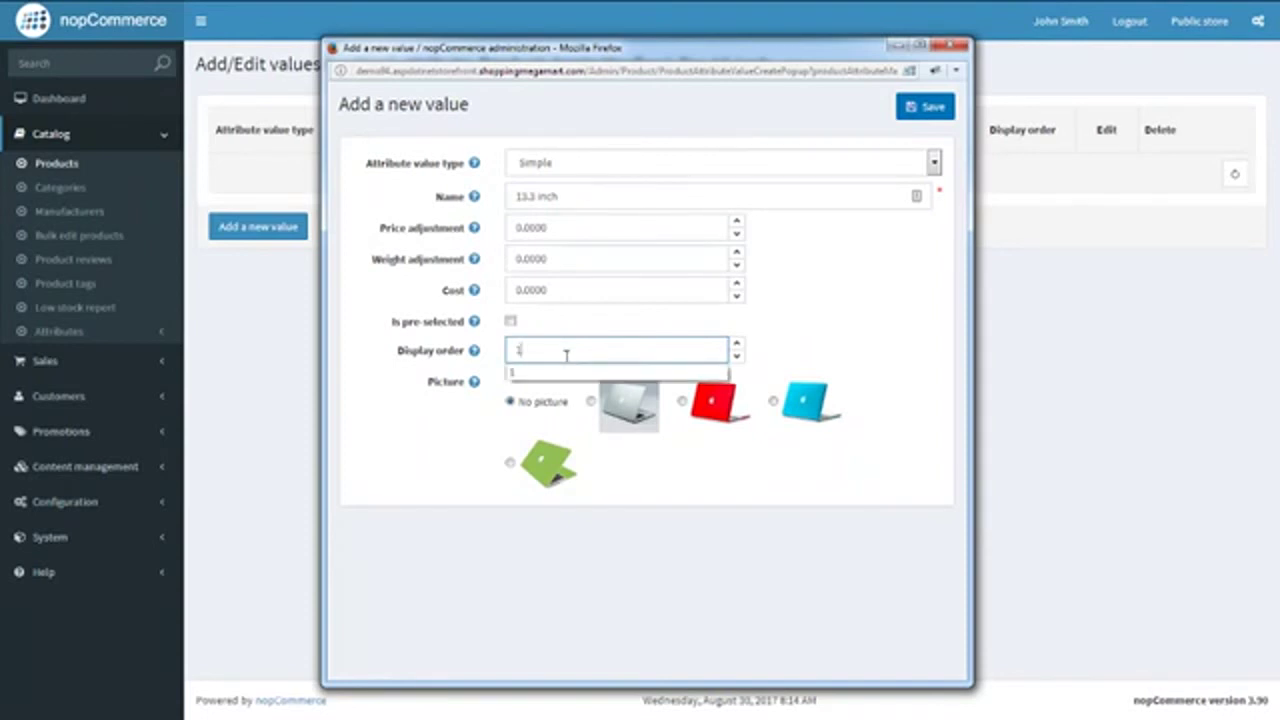
{"action": "left_click", "coordinate": [552, 332]}
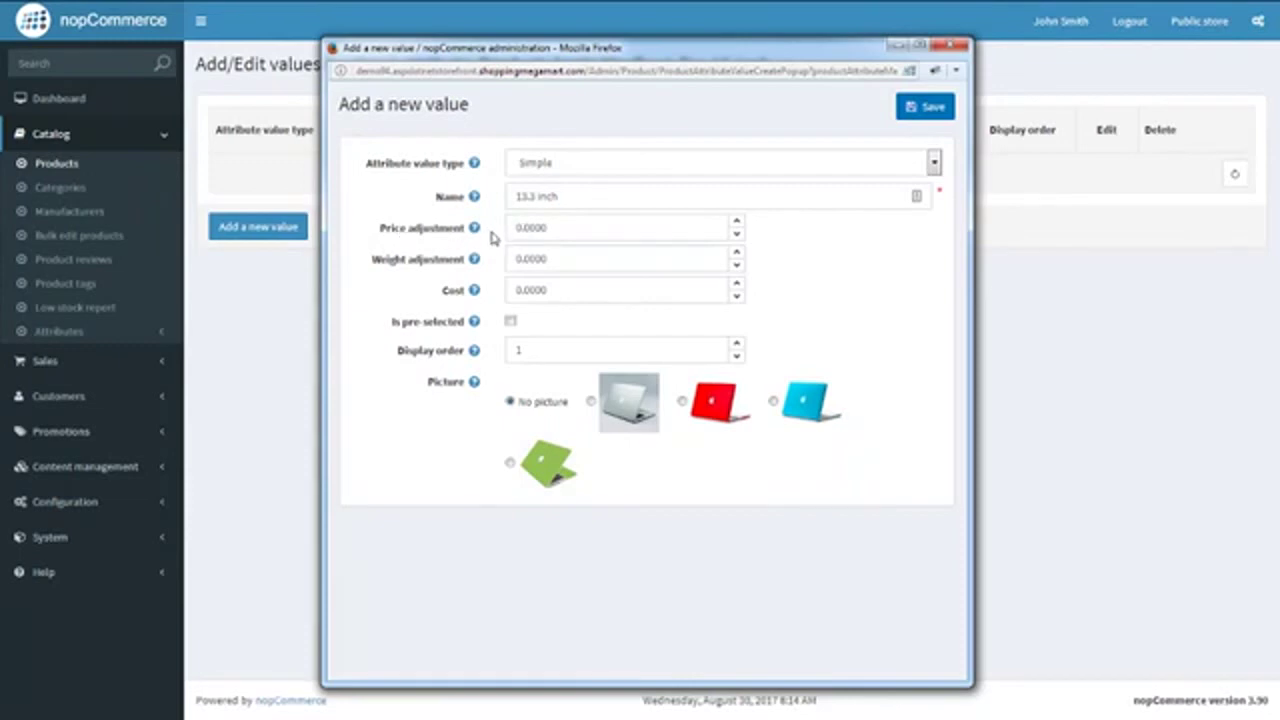
{"action": "left_click", "coordinate": [926, 108]}
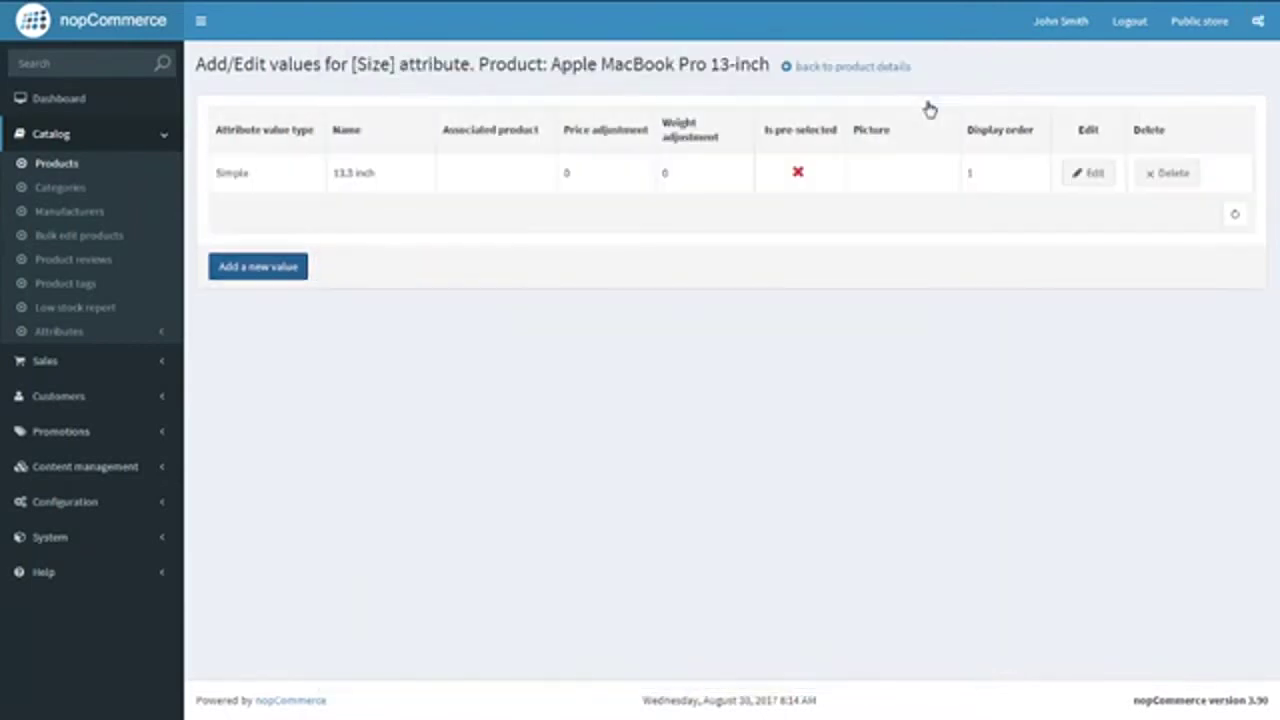
Start a new value for the Size attribute and name it "15 Inch- Only Silver Color Option".
{"action": "left_click", "coordinate": [283, 277]}
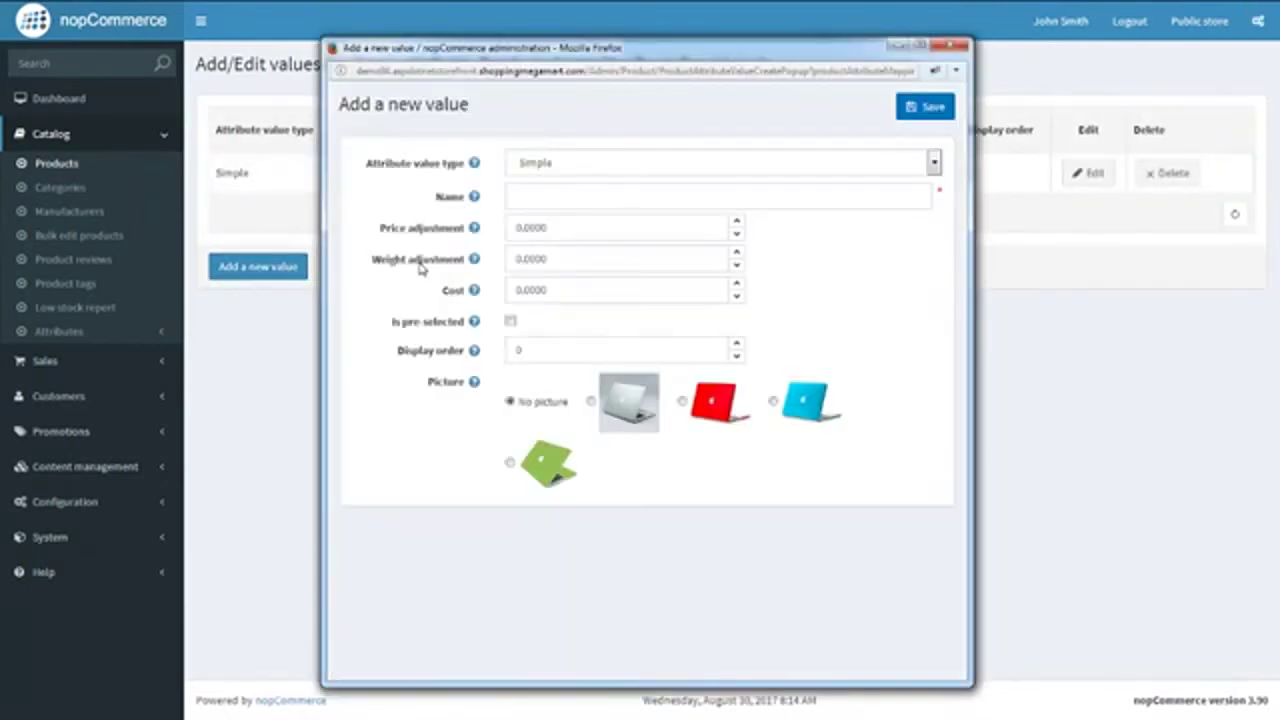
{"action": "left_click", "coordinate": [546, 198]}
{"action": "type", "text": "13"}
{"action": "type", "text": "5"}
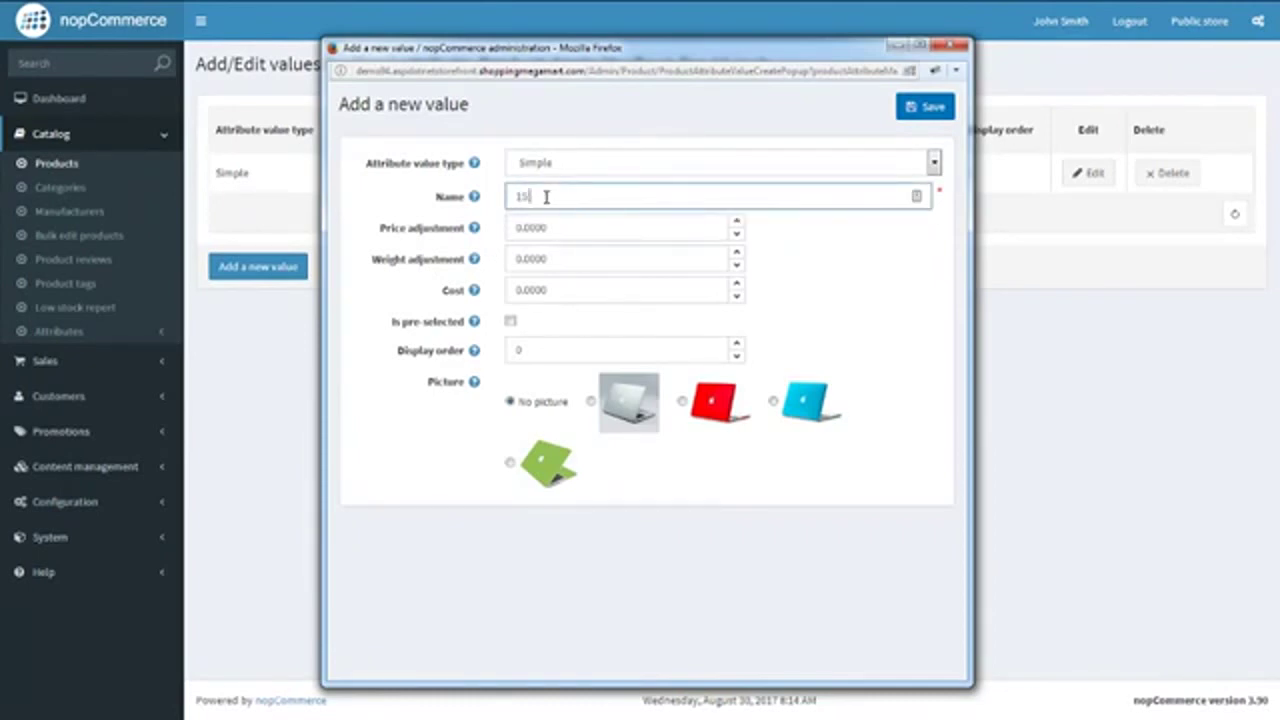
{"action": "type", "text": " inch - Only Silver Color"}
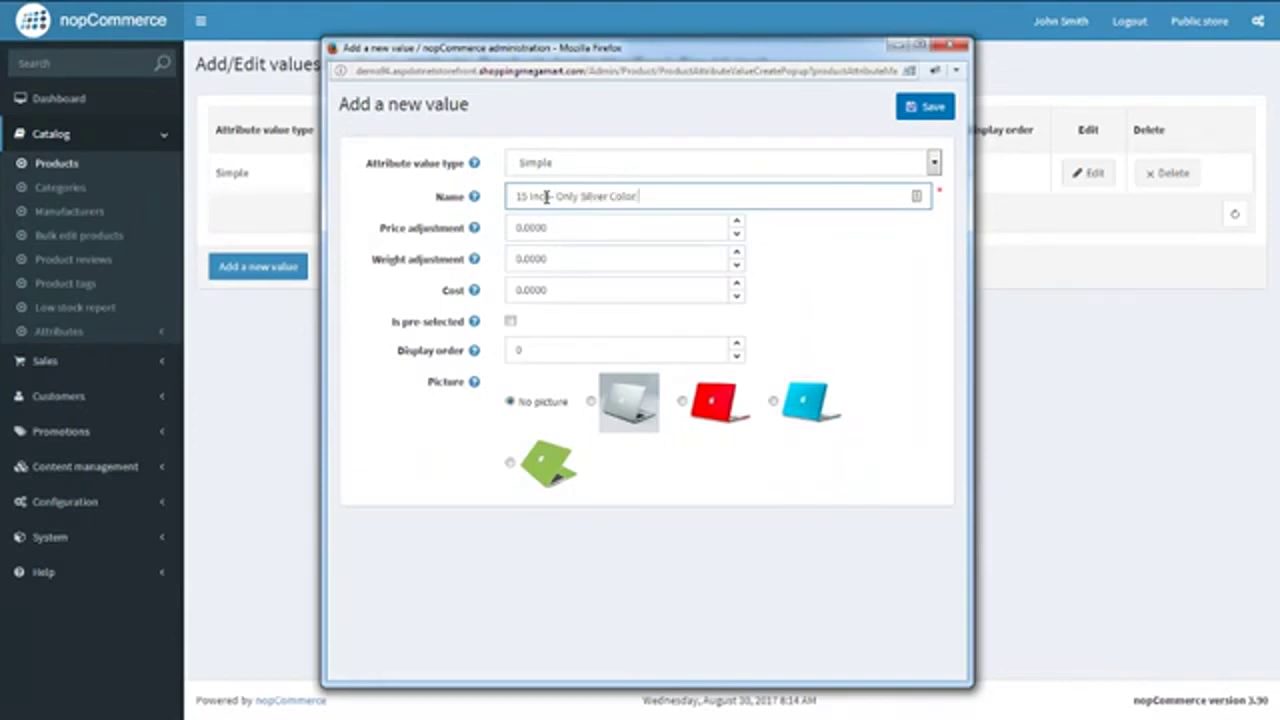
{"action": "type", "text": " Option"}
Give the new Size value a price adjustment of 500 and the silver laptop picture, and save it.
{"action": "left_click", "coordinate": [520, 230]}
{"action": "left_click", "coordinate": [520, 230]}
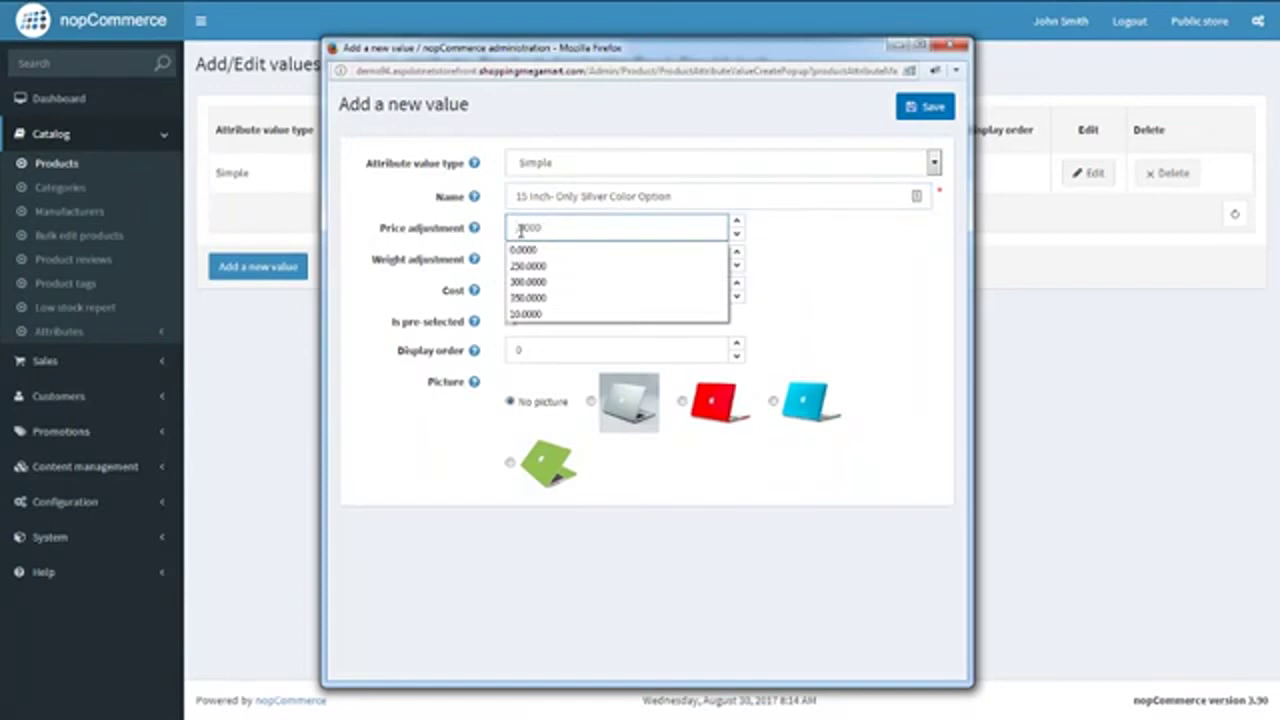
{"action": "type", "text": "2"}
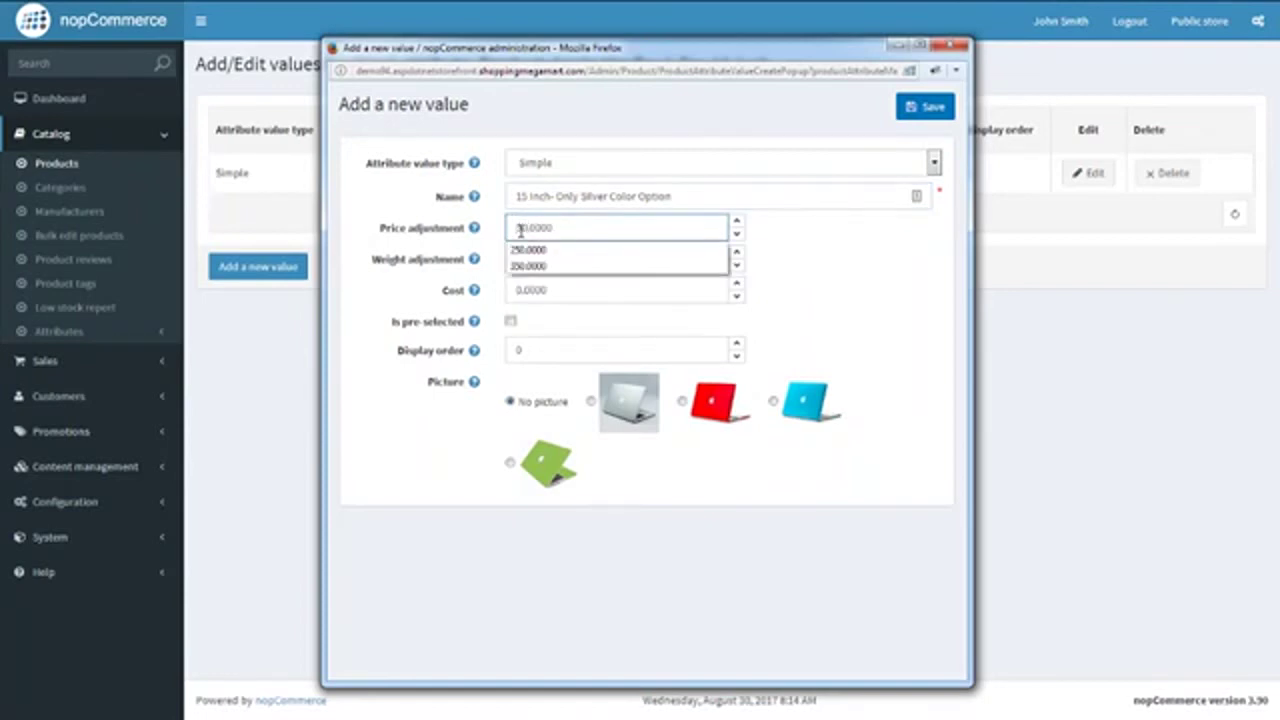
{"action": "key", "text": "BackSpace"}
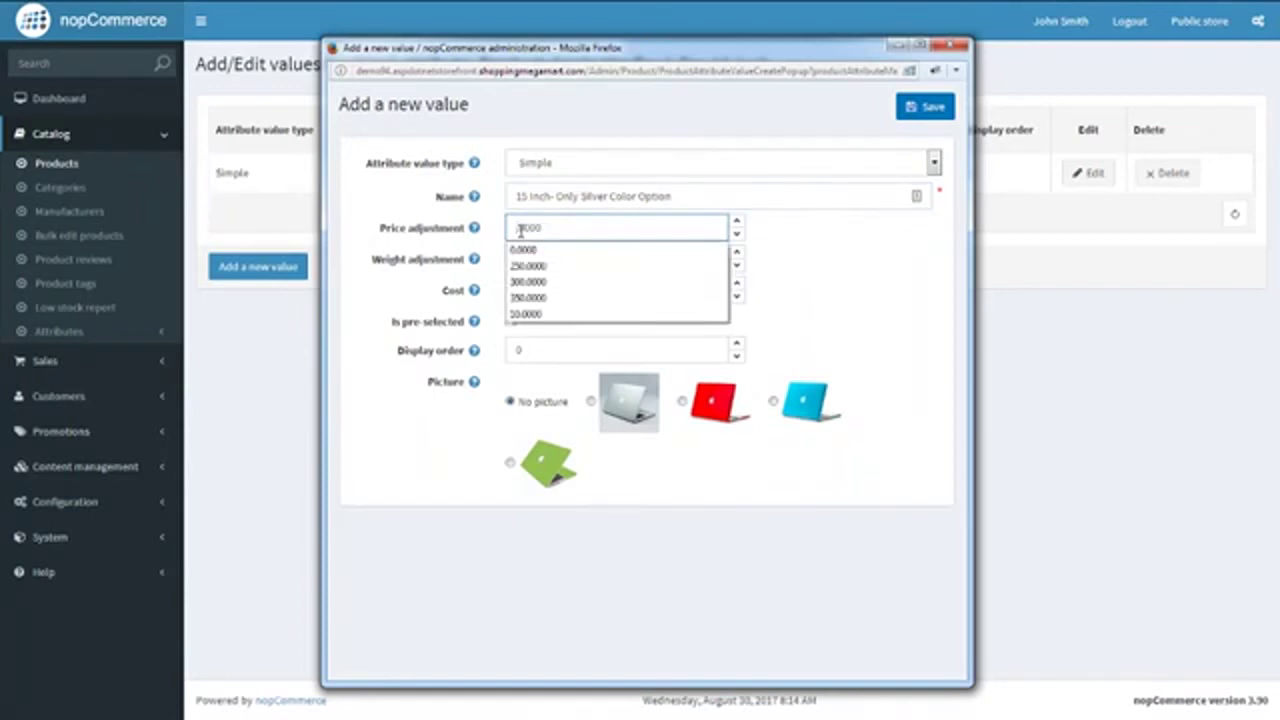
{"action": "left_click", "coordinate": [520, 230]}
{"action": "type", "text": "50"}
{"action": "left_click", "coordinate": [595, 261]}
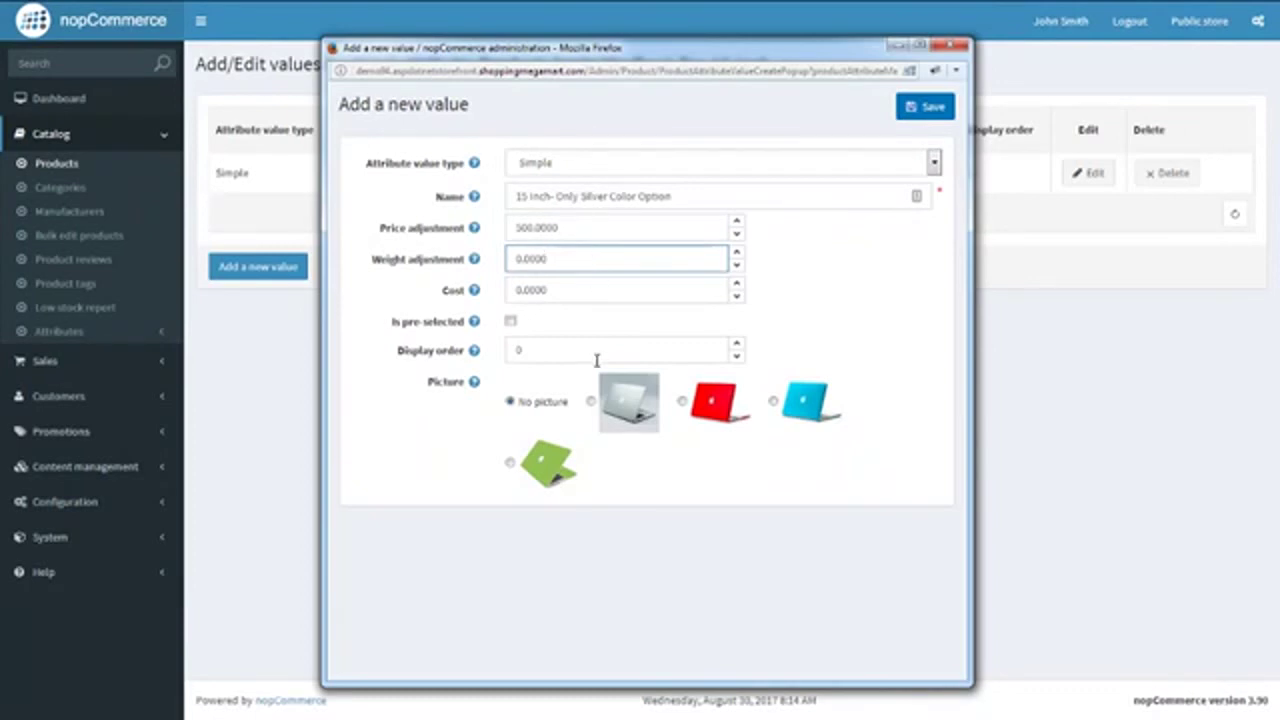
{"action": "left_click", "coordinate": [591, 402]}
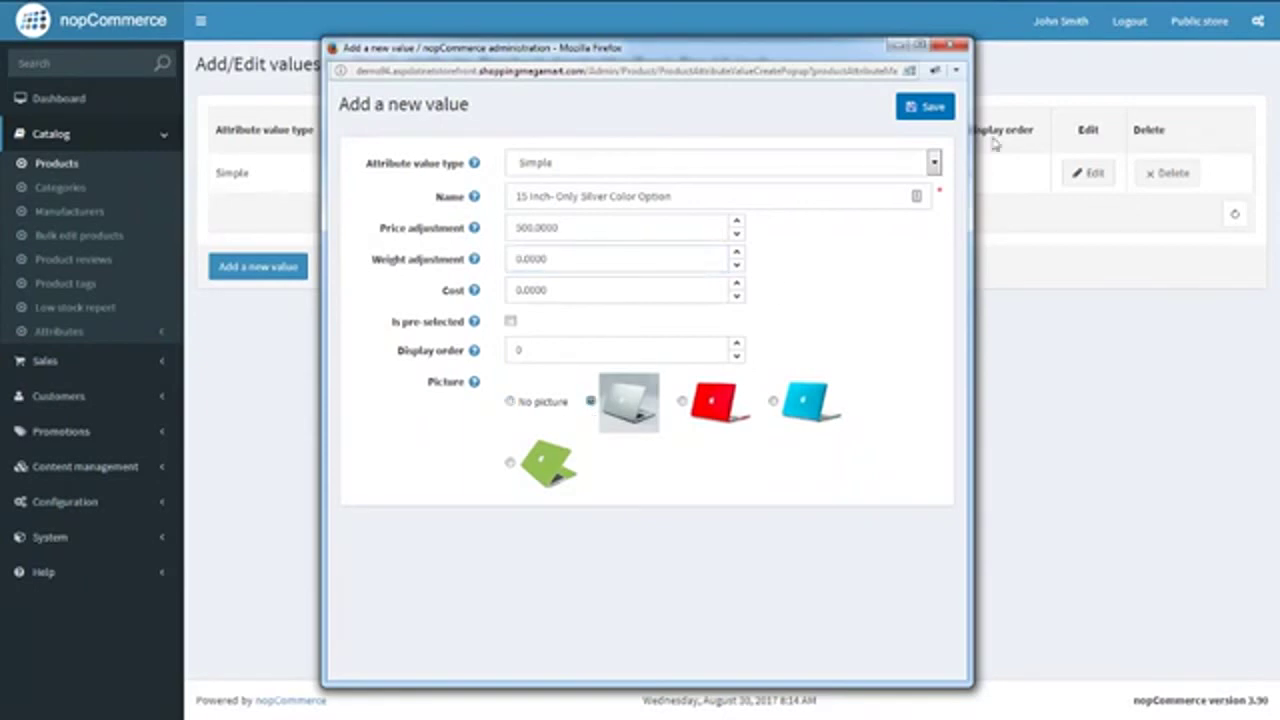
{"action": "left_click", "coordinate": [910, 107]}
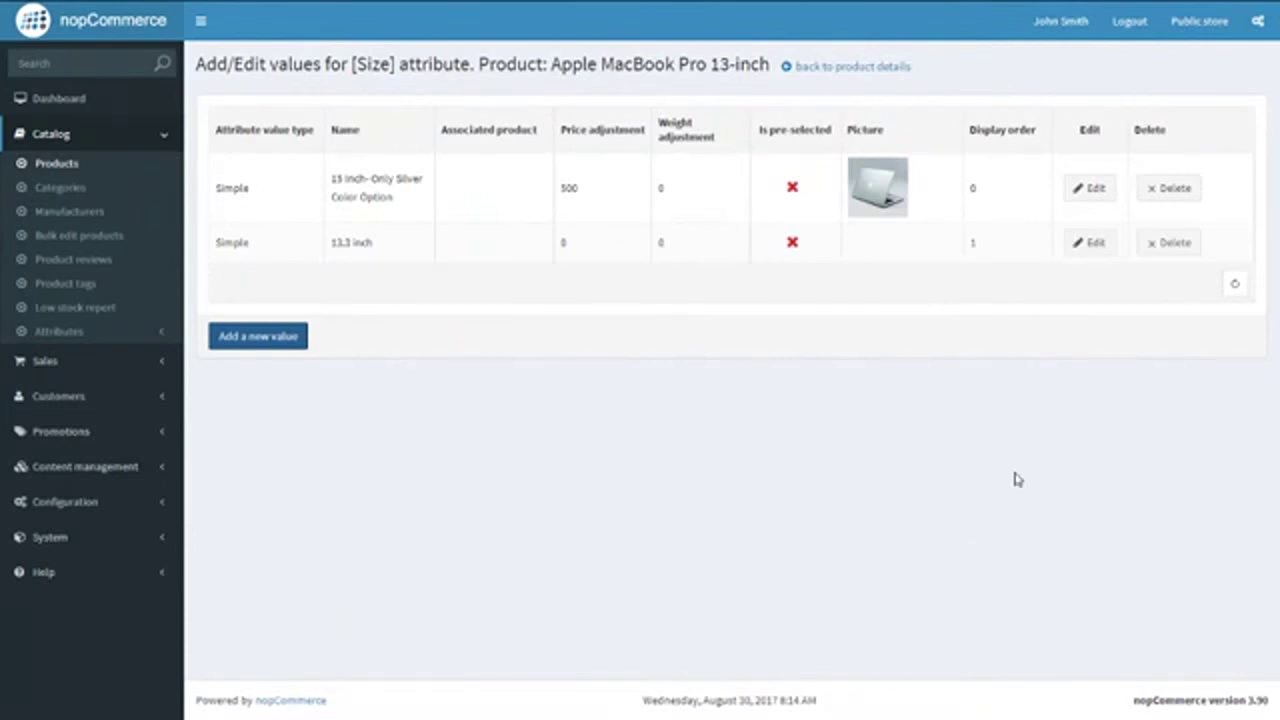
Set the display order of the 15 Inch- Only Silver Color Option value to 2 and save it.
{"action": "left_click", "coordinate": [1088, 200]}
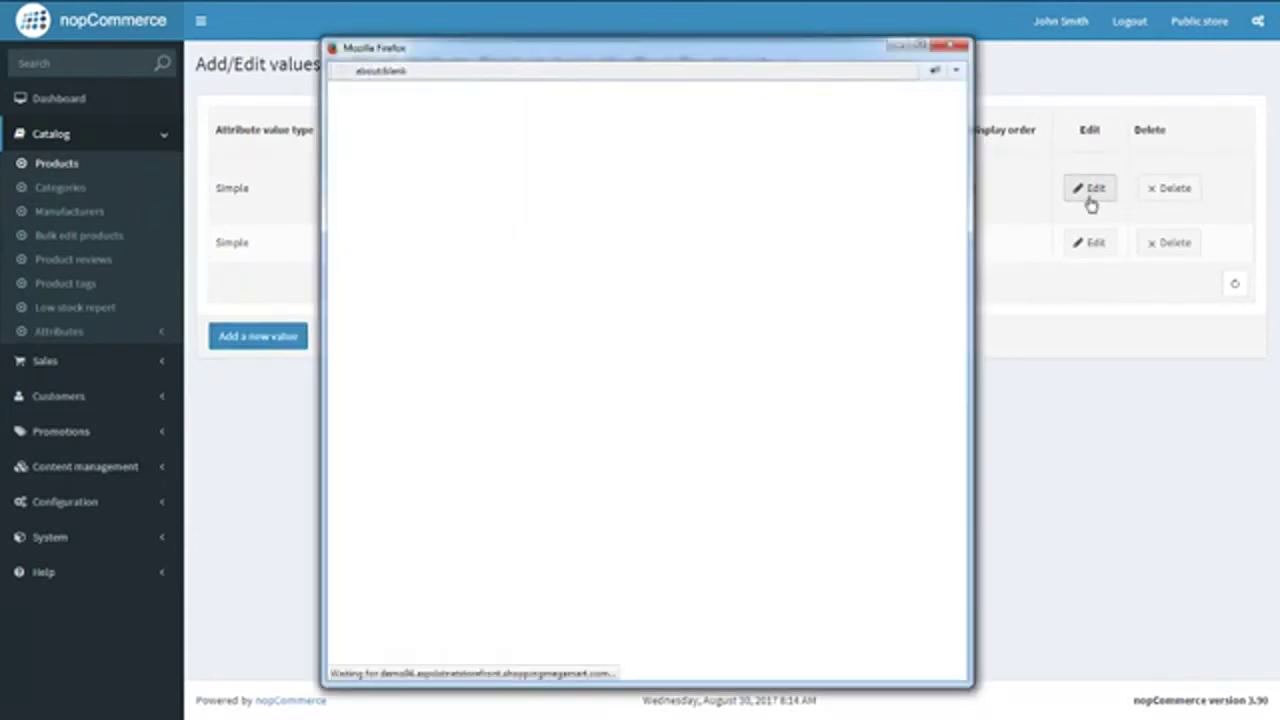
{"action": "left_click", "coordinate": [551, 355]}
{"action": "key", "text": "BackSpace"}
{"action": "type", "text": "2"}
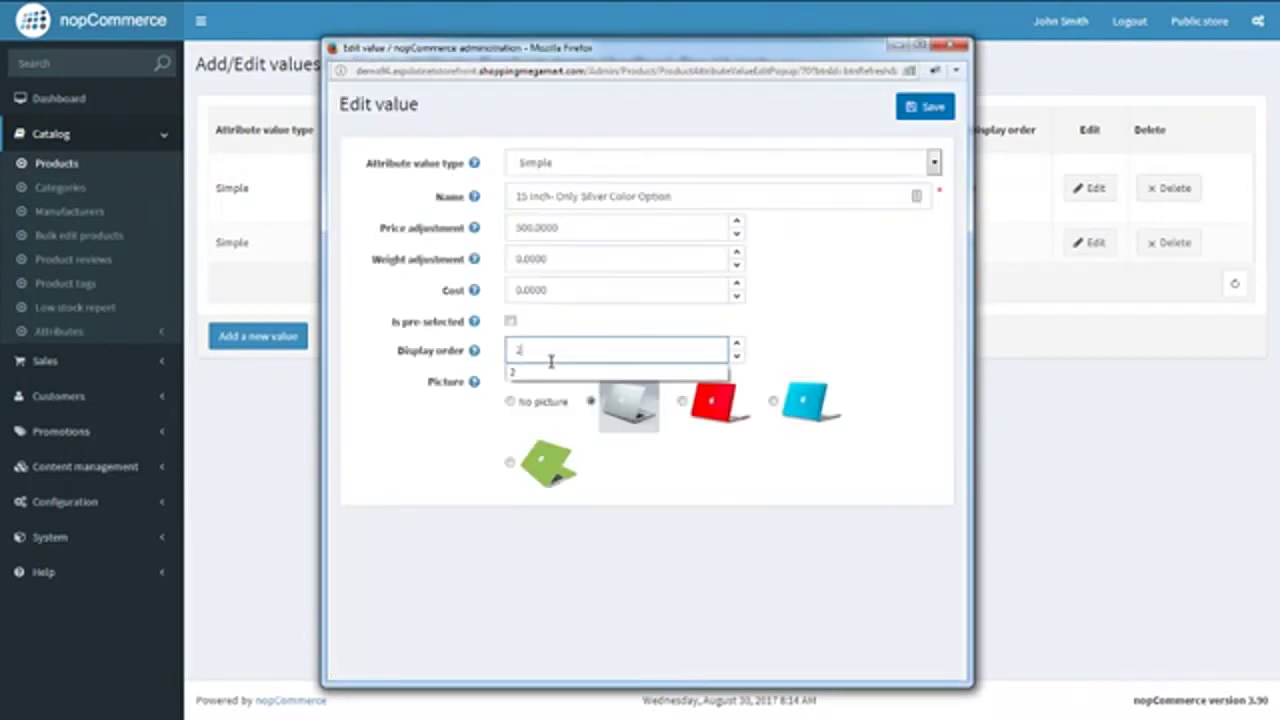
{"action": "left_click", "coordinate": [924, 108]}
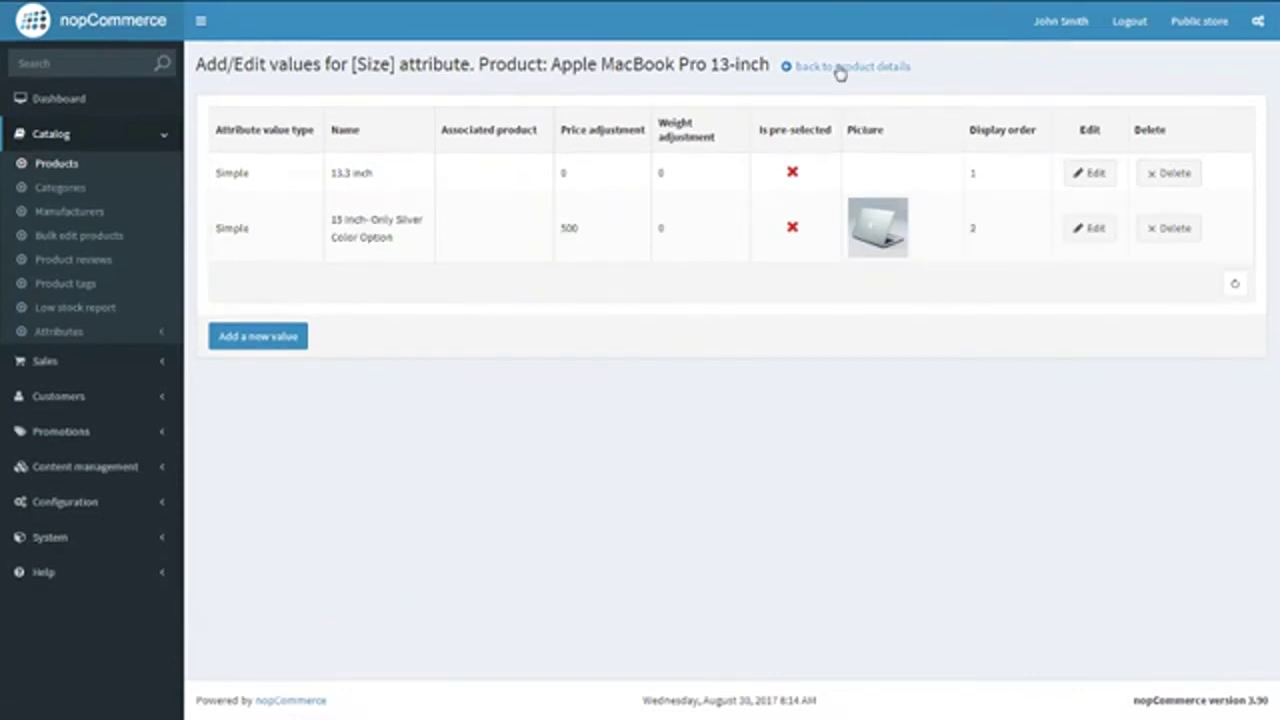
Back in the product's attributes, enable a condition on Product Color requiring Size 13.3 inch, and save the condition and the product.
{"action": "left_click", "coordinate": [840, 68]}
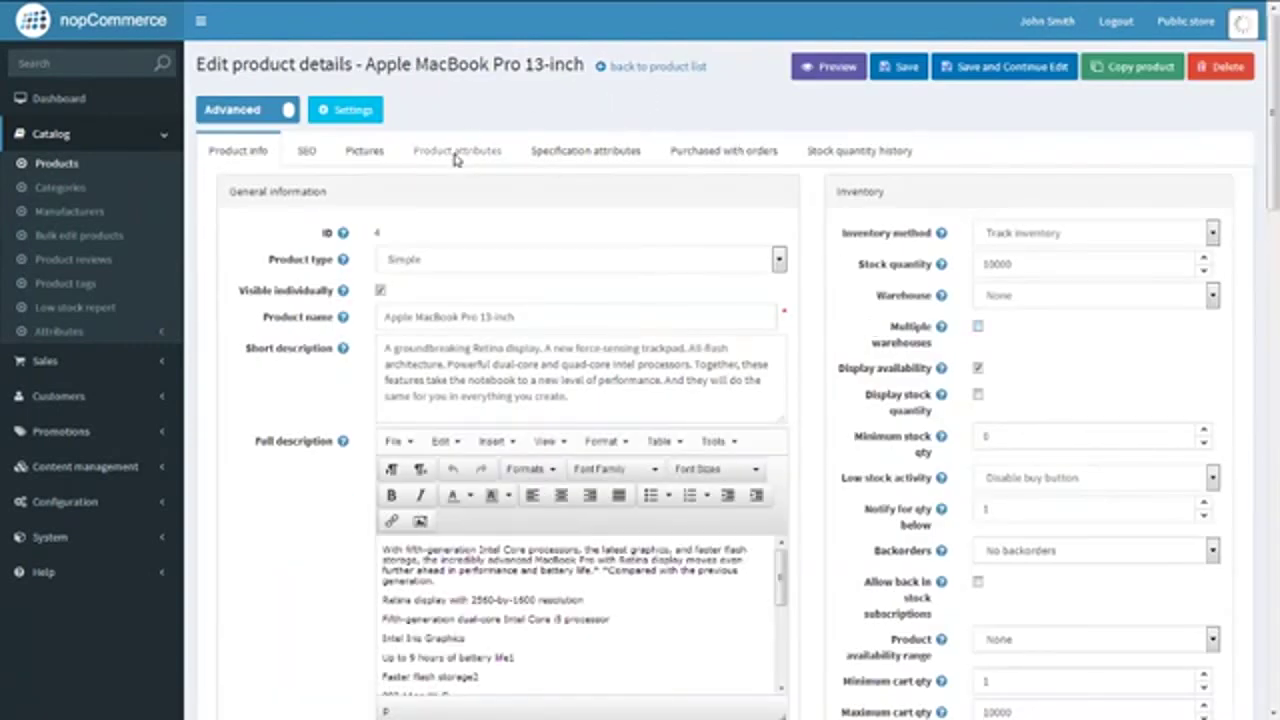
{"action": "left_click", "coordinate": [457, 157]}
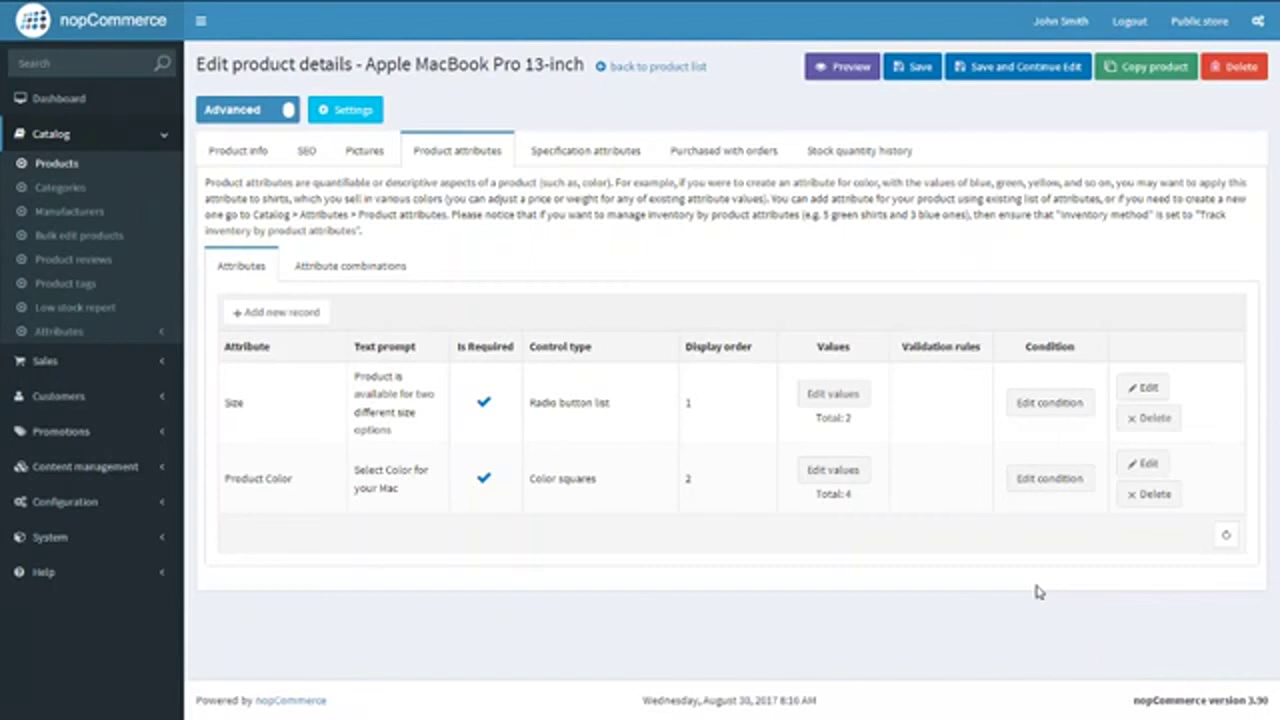
{"action": "left_click", "coordinate": [1059, 484]}
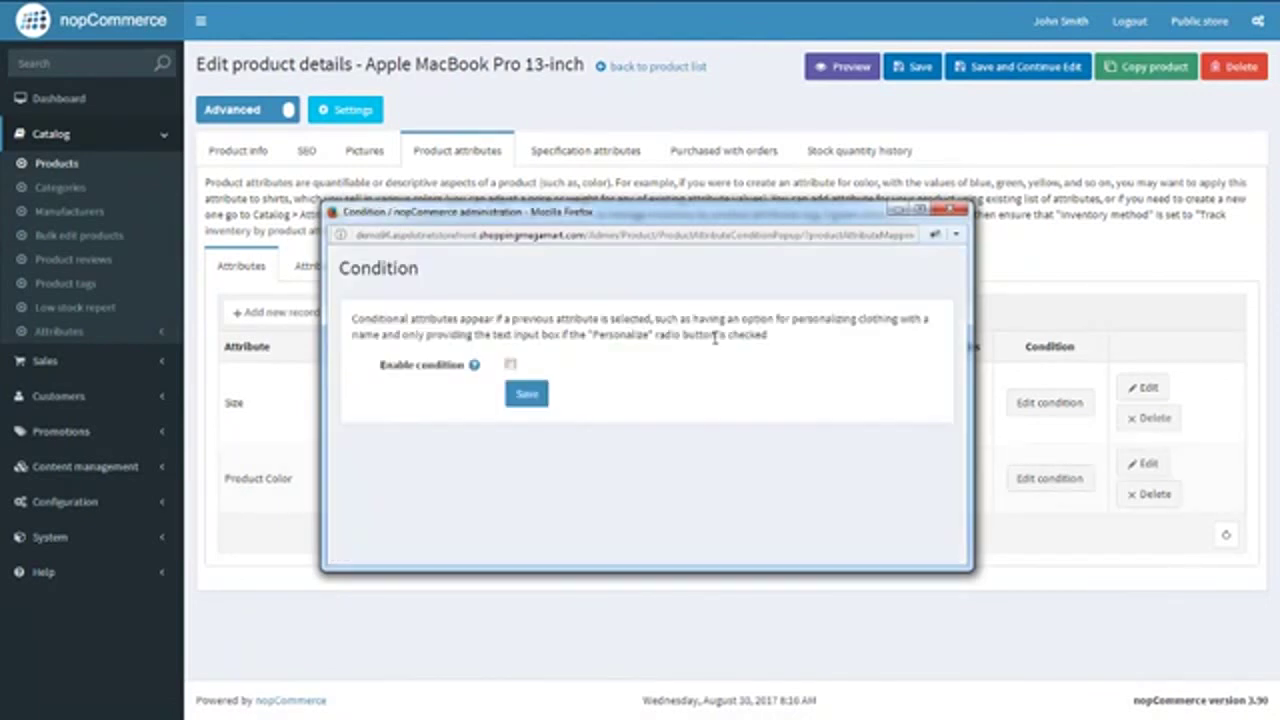
{"action": "left_click", "coordinate": [510, 365]}
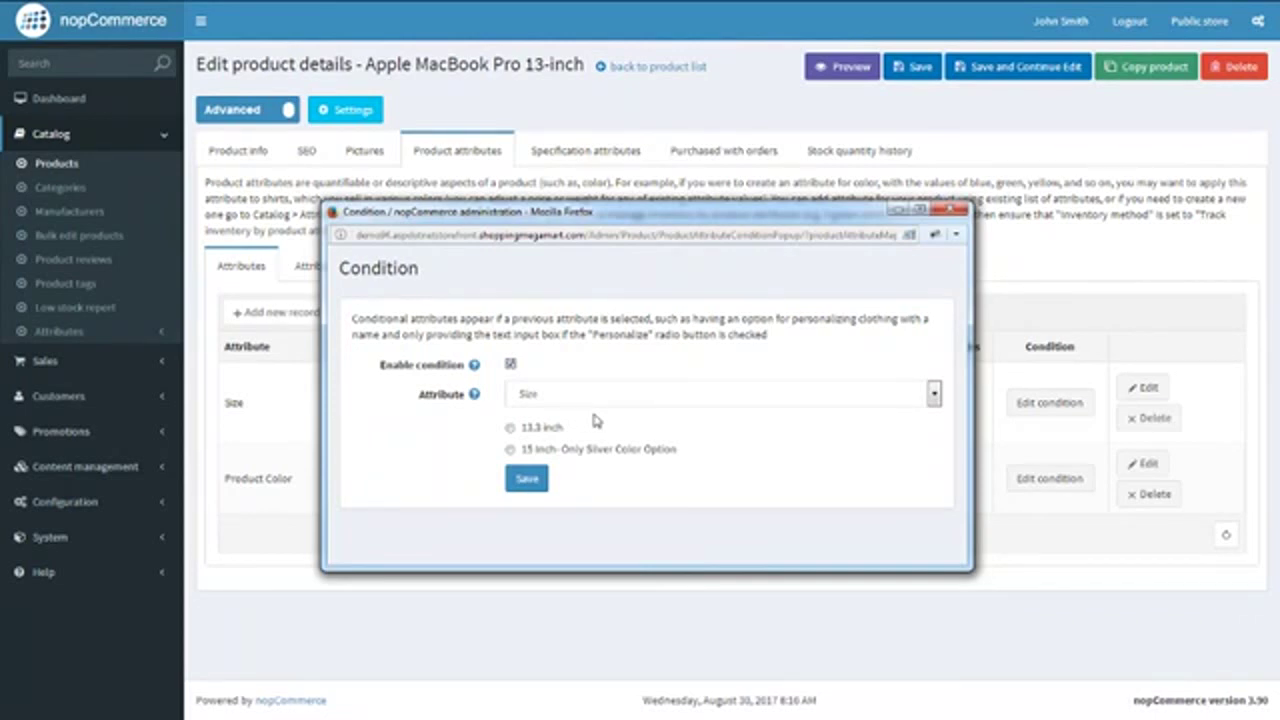
{"action": "left_click", "coordinate": [510, 429]}
{"action": "left_click", "coordinate": [534, 486]}
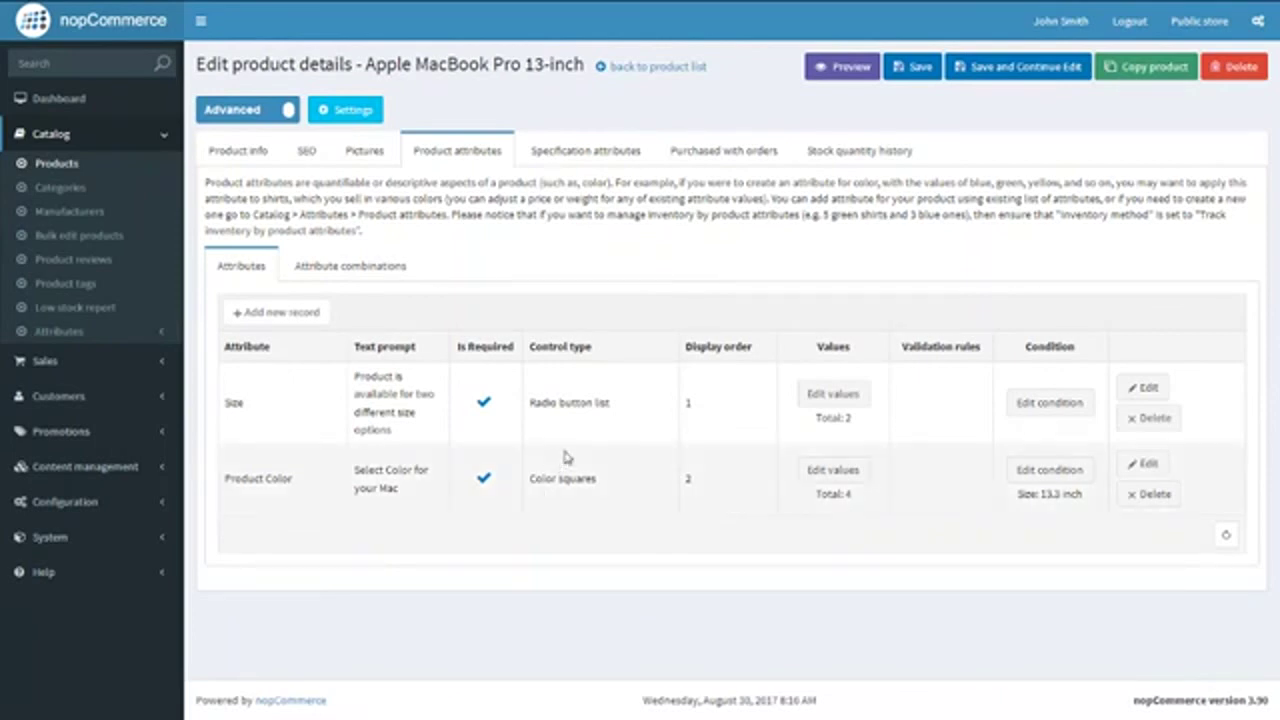
{"action": "left_click", "coordinate": [922, 83]}
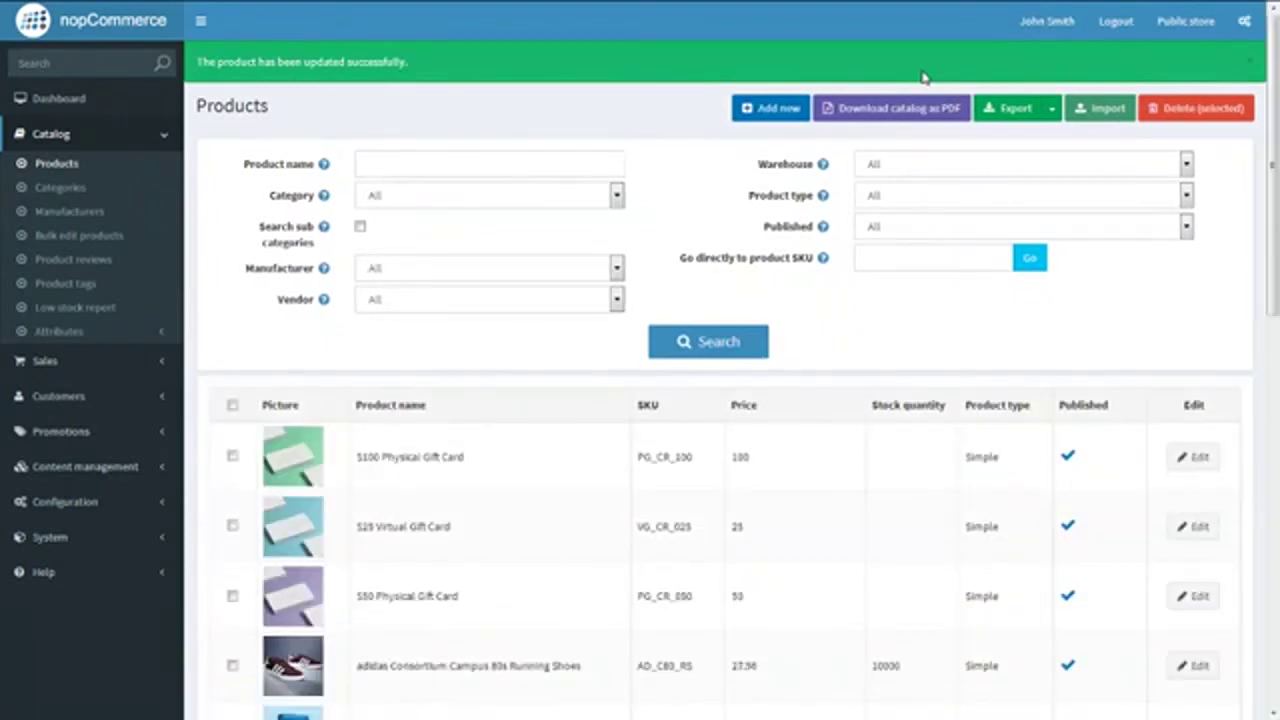
Switch to the public store and open the Apple MacBook Pro 13-inch page from the Notebooks category to view its size options.
{"action": "key", "text": "ctrl+Tab"}
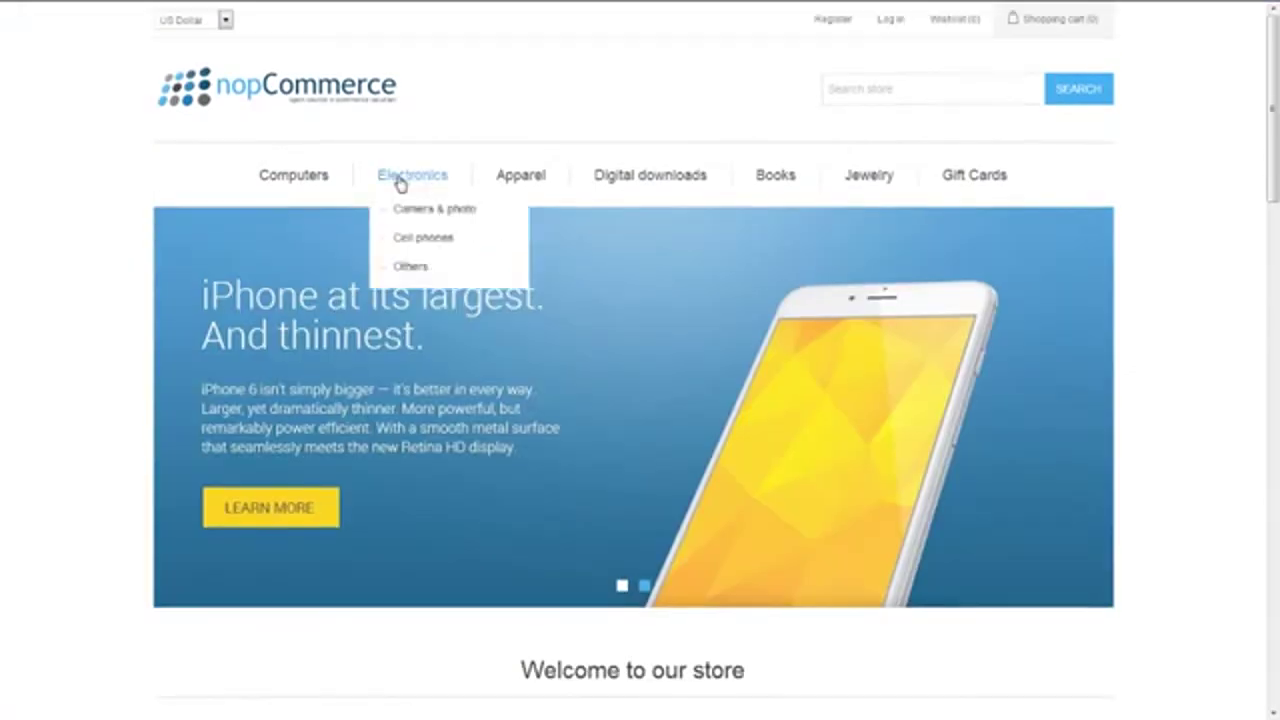
{"action": "mouse_move", "coordinate": [289, 180]}
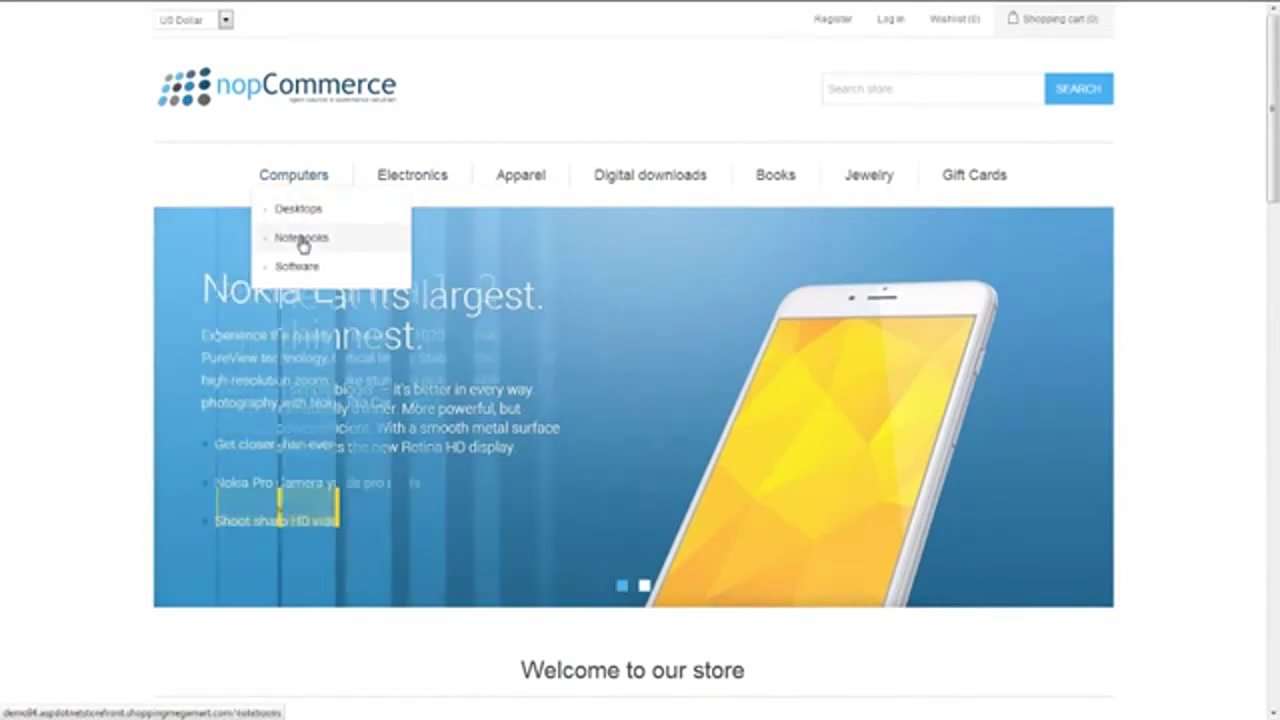
{"action": "left_click", "coordinate": [303, 243]}
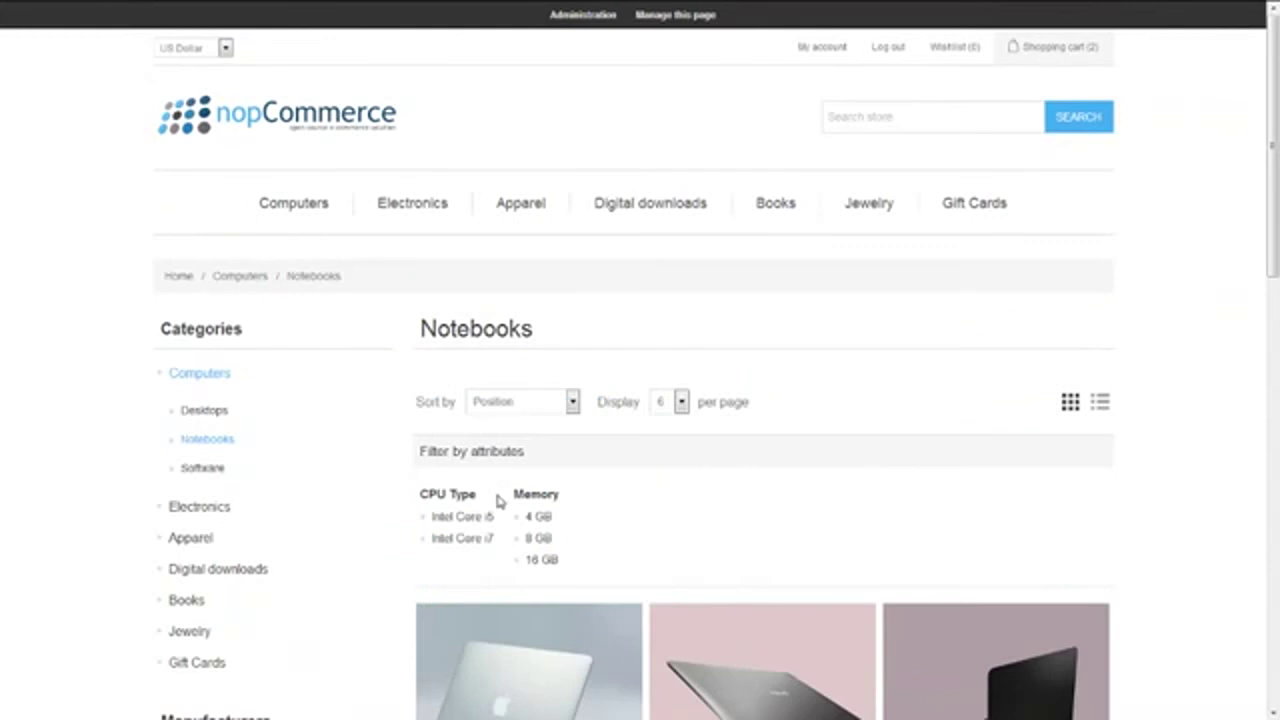
{"action": "scroll", "coordinate": [500, 500], "scroll_direction": "down", "scroll_amount": 3}
{"action": "left_click", "coordinate": [513, 581]}
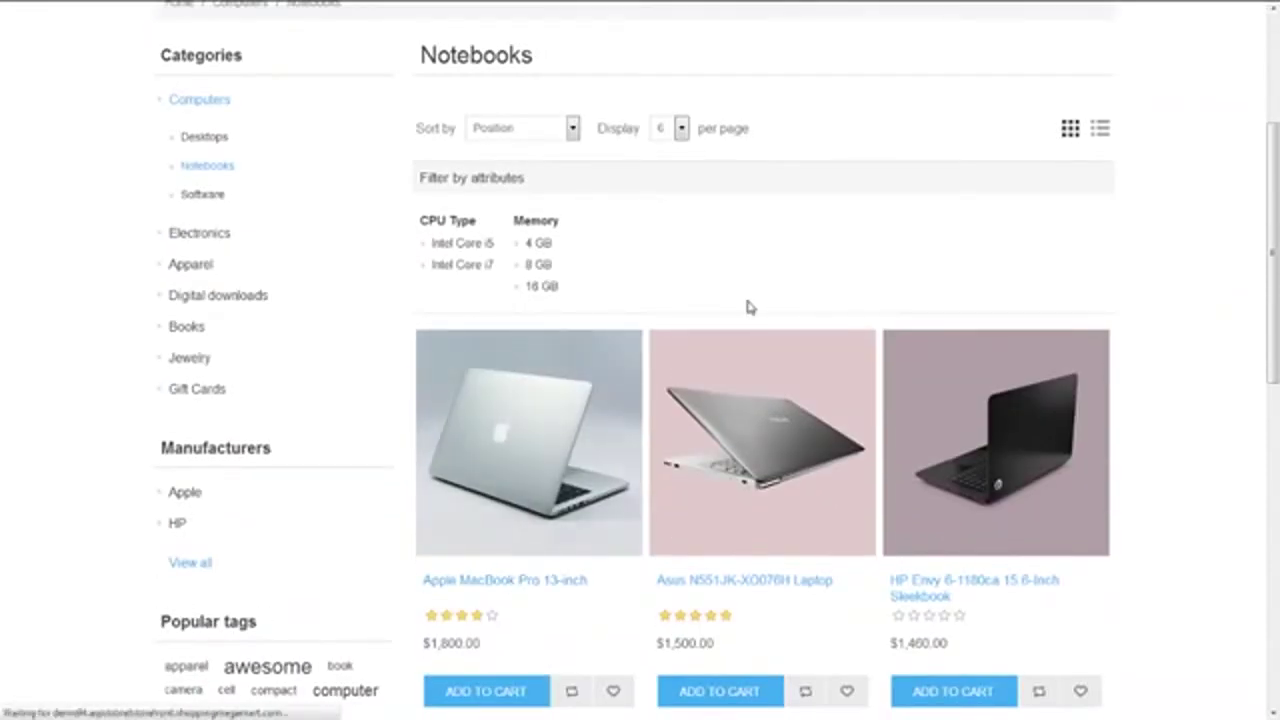
{"action": "scroll", "coordinate": [748, 307], "scroll_direction": "down", "scroll_amount": 3}
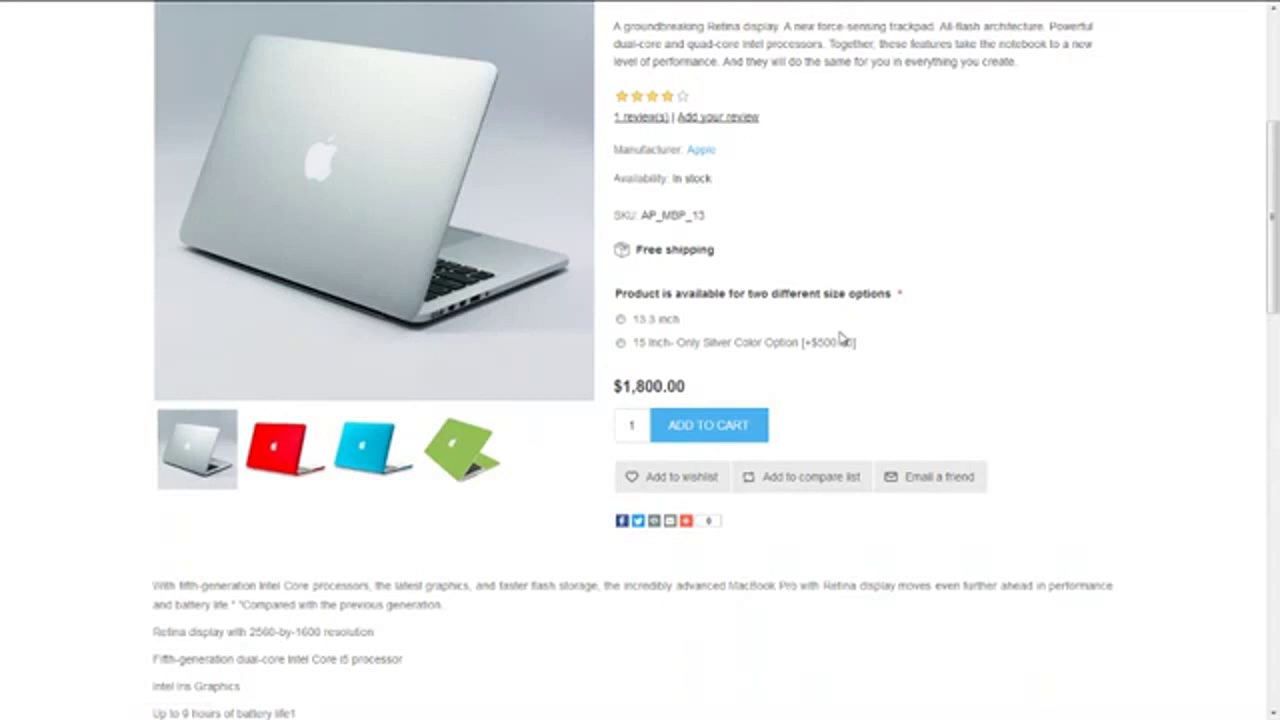
Preview the 13.3 inch size in red and blue, and check the price of the 15 Inch- Only Silver Color Option.
{"action": "left_click", "coordinate": [621, 320]}
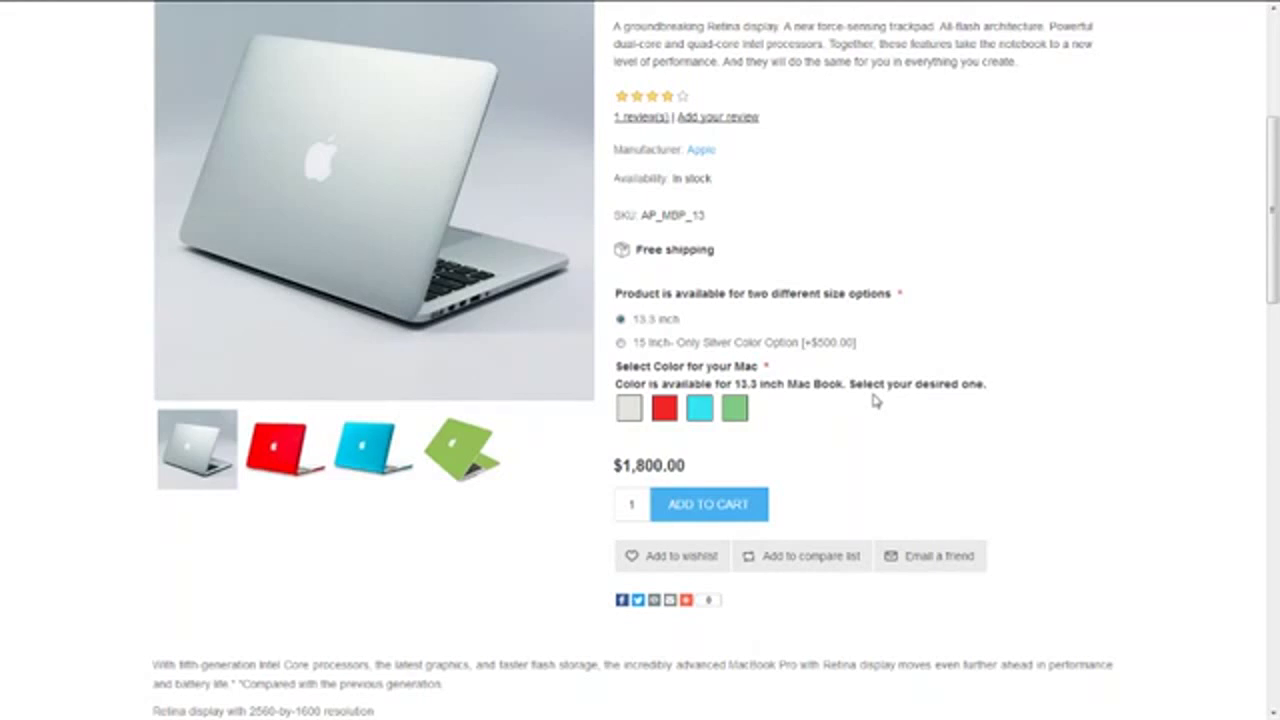
{"action": "left_click", "coordinate": [665, 418]}
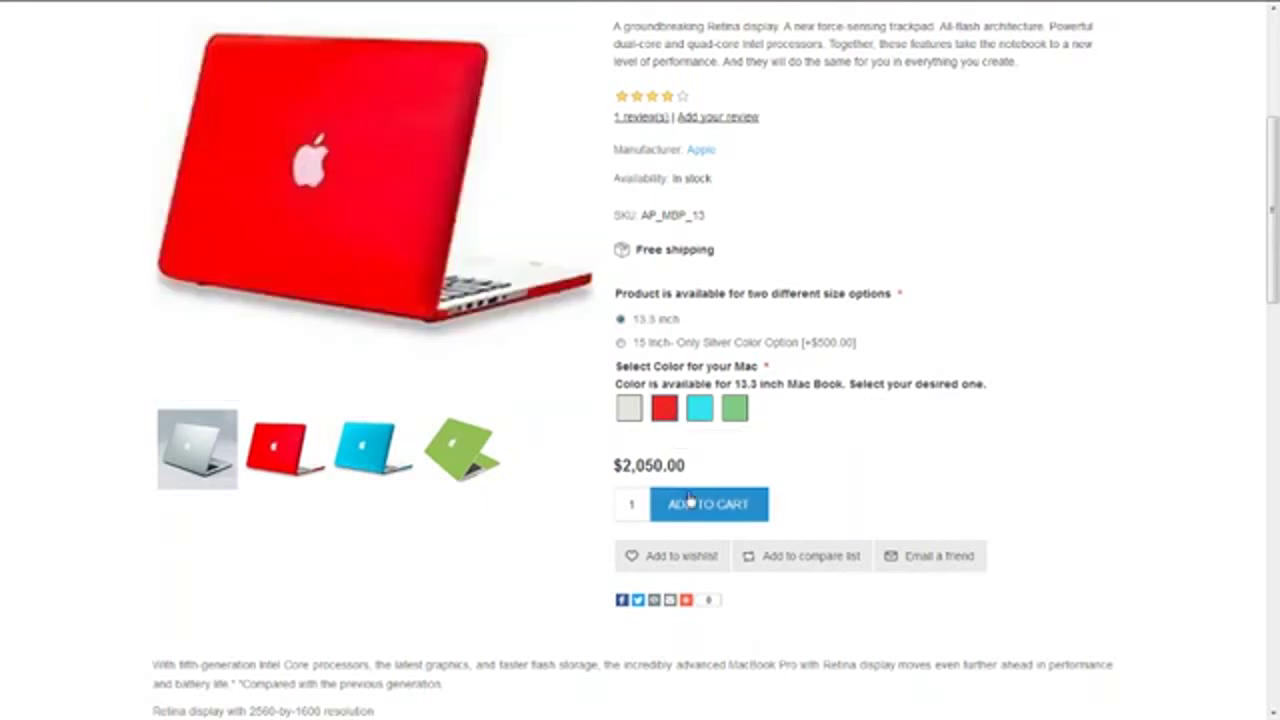
{"action": "left_click", "coordinate": [700, 420]}
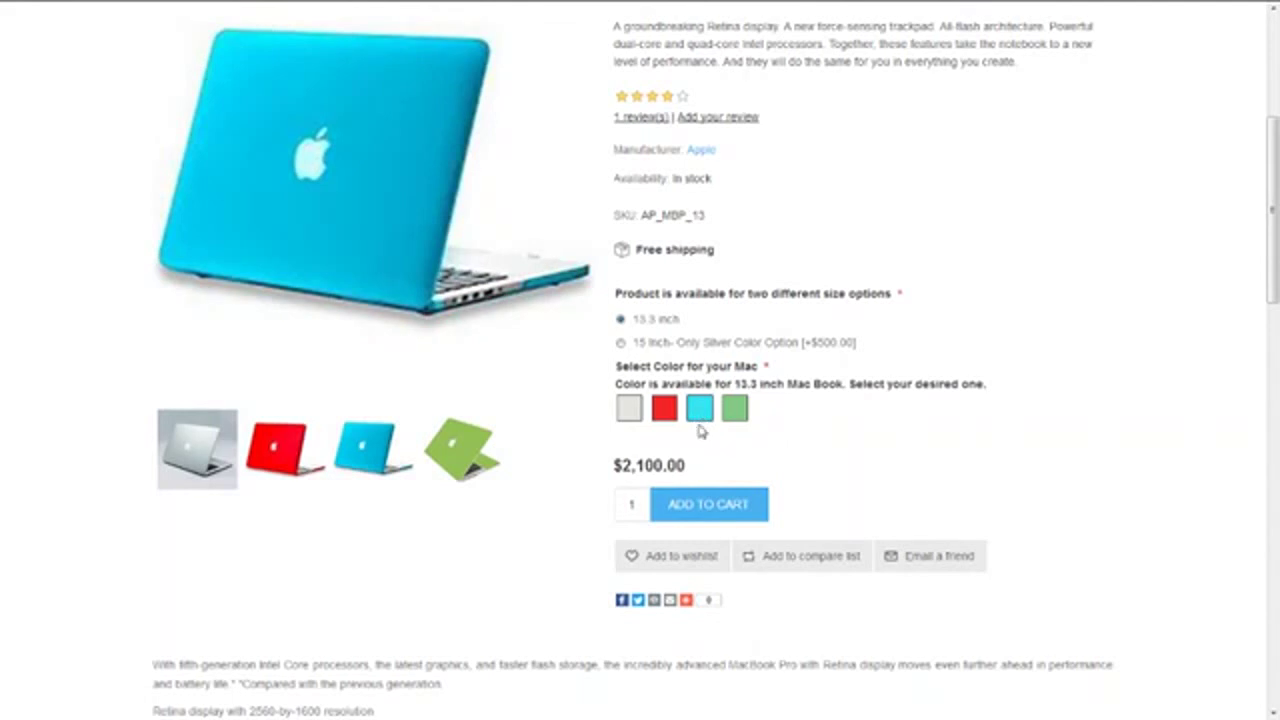
{"action": "left_click", "coordinate": [620, 344]}
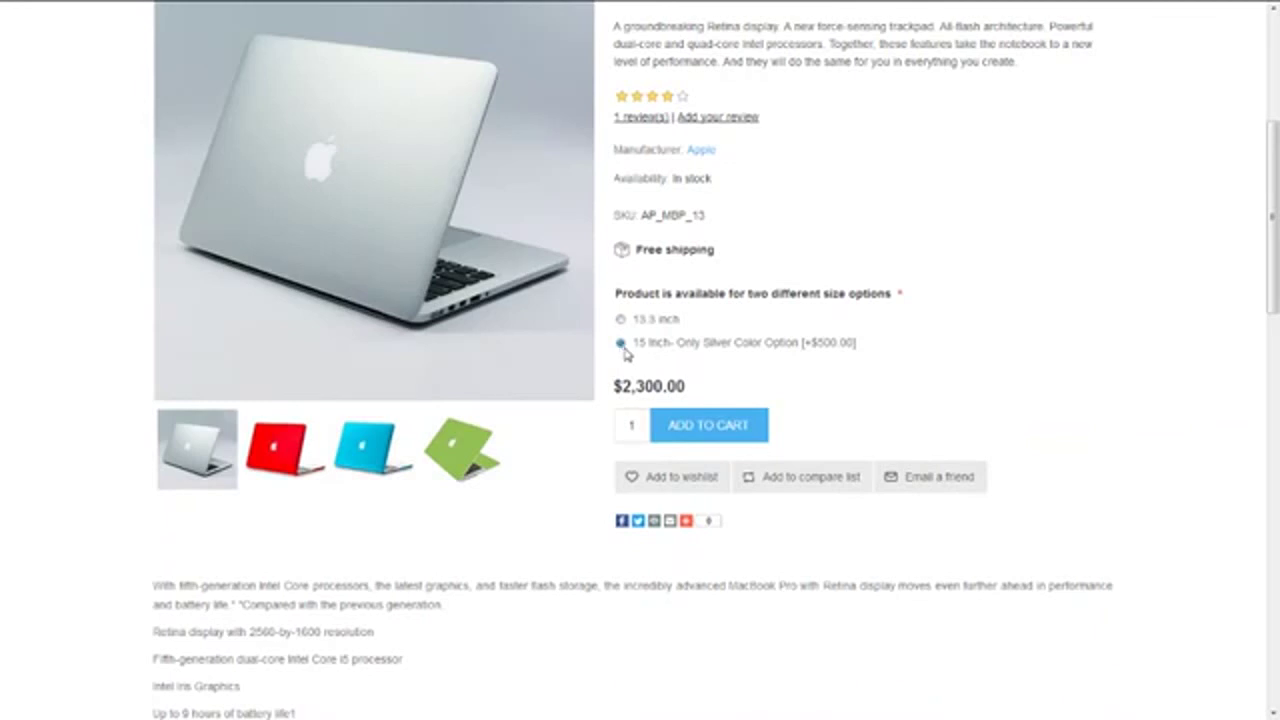
{"action": "left_click_drag", "start_coordinate": [688, 387], "coordinate": [613, 386]}
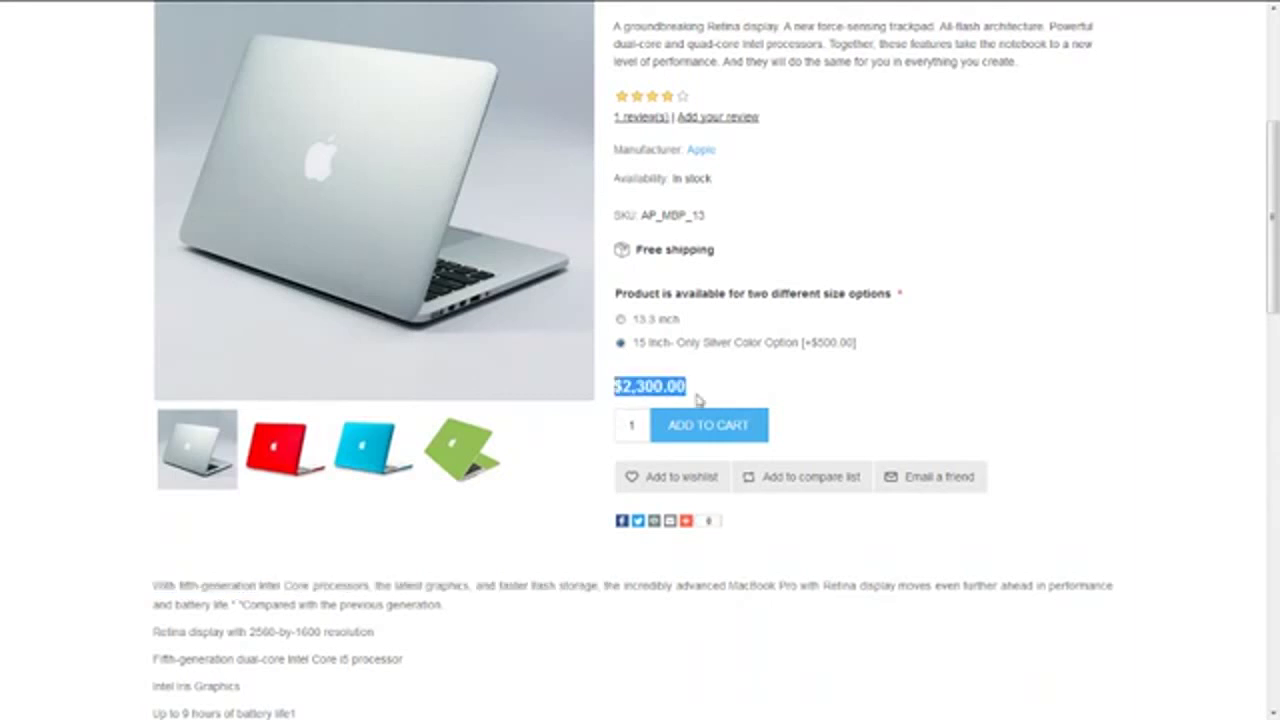
{"action": "left_click", "coordinate": [870, 402]}
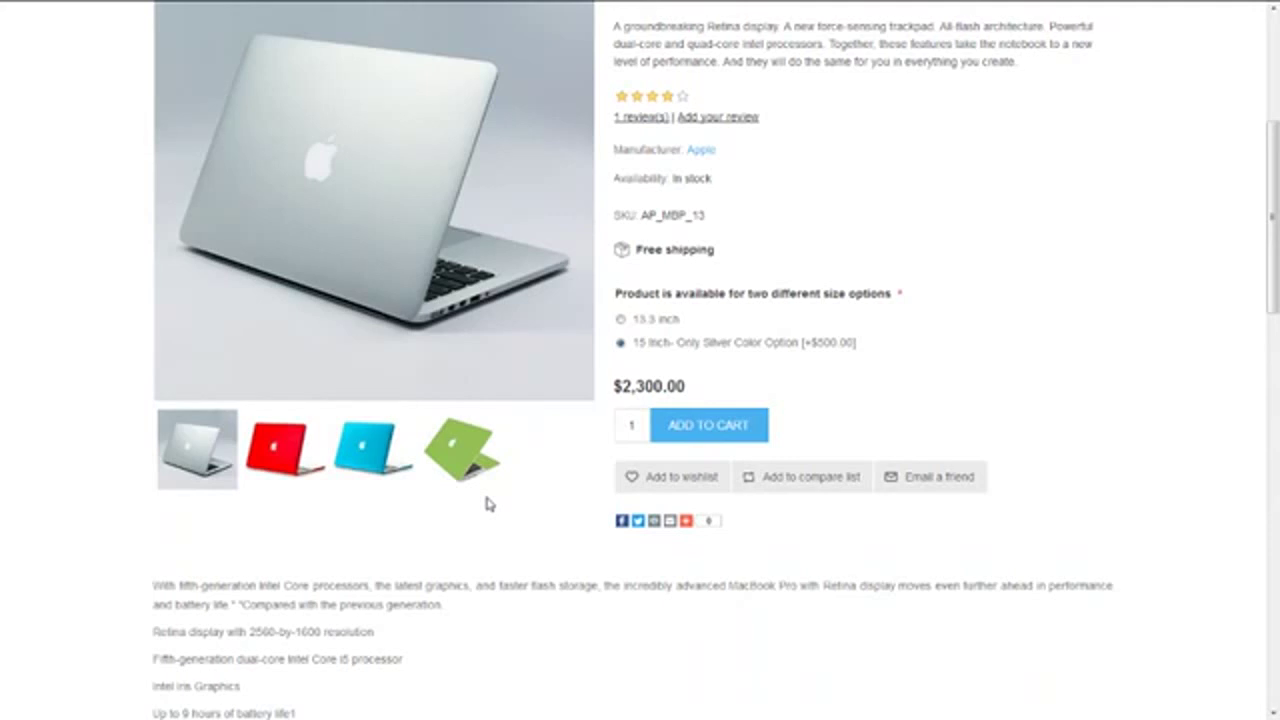
Switch to the PowerPoint slide show of Standard Slide for nopCommerce videos.pptx.
{"action": "key", "text": "alt+Tab"}
{"action": "key", "text": "alt+Tab"}
{"action": "key", "text": "alt+Tab"}
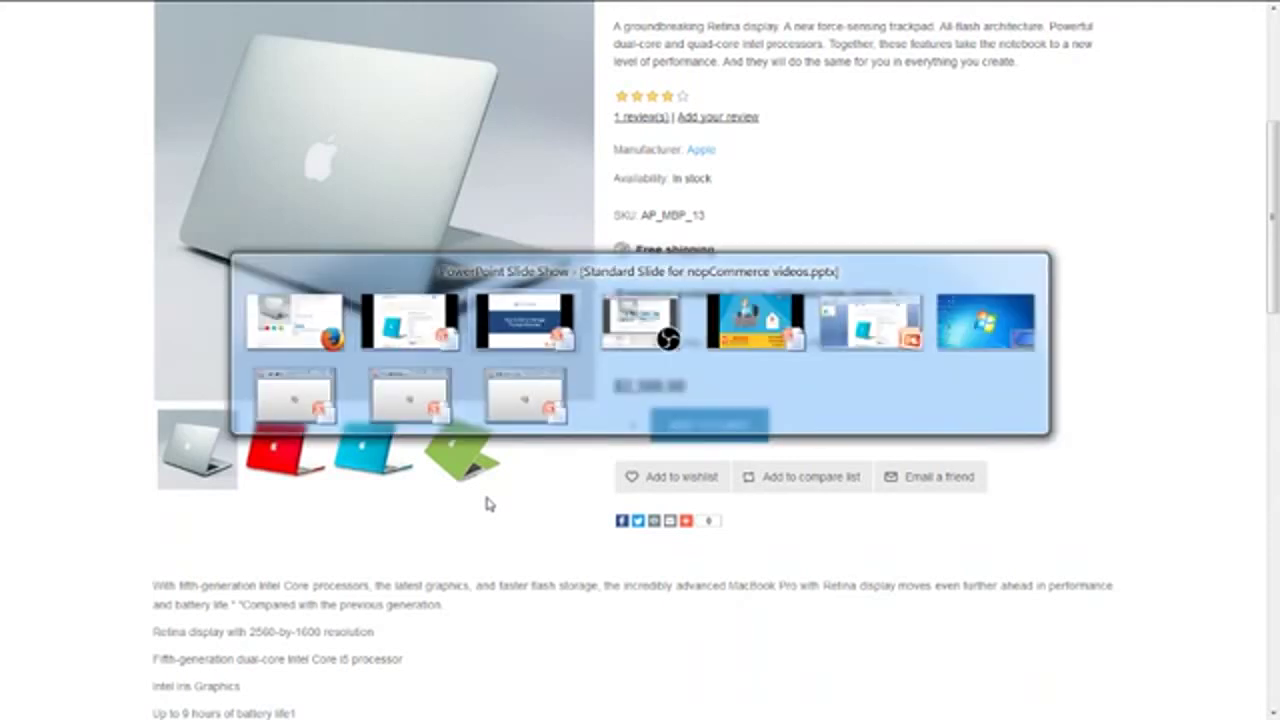